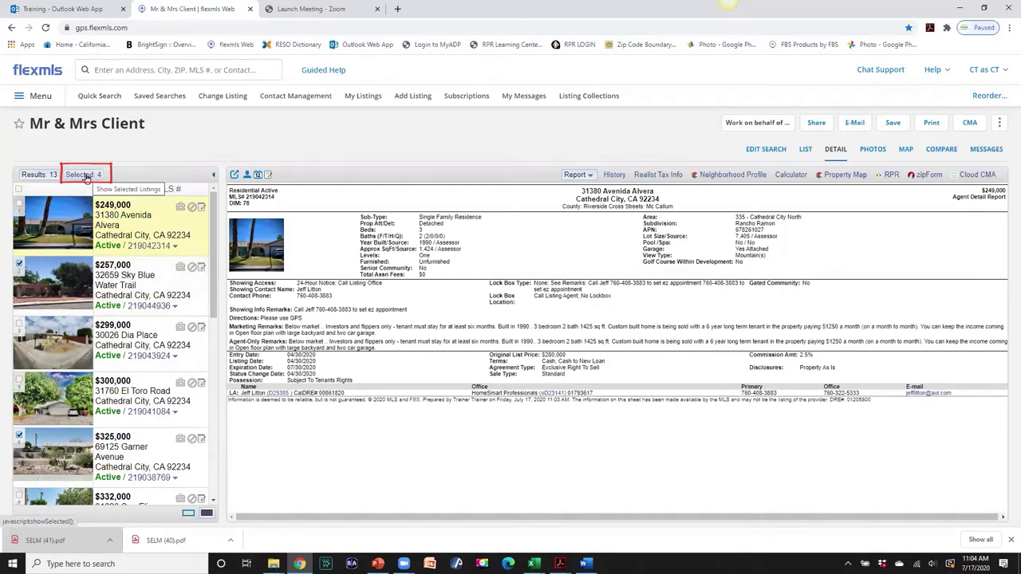
# - Narrow the Mr & Mrs Client results to just the 4 selected listings
pyautogui.click(87, 176)
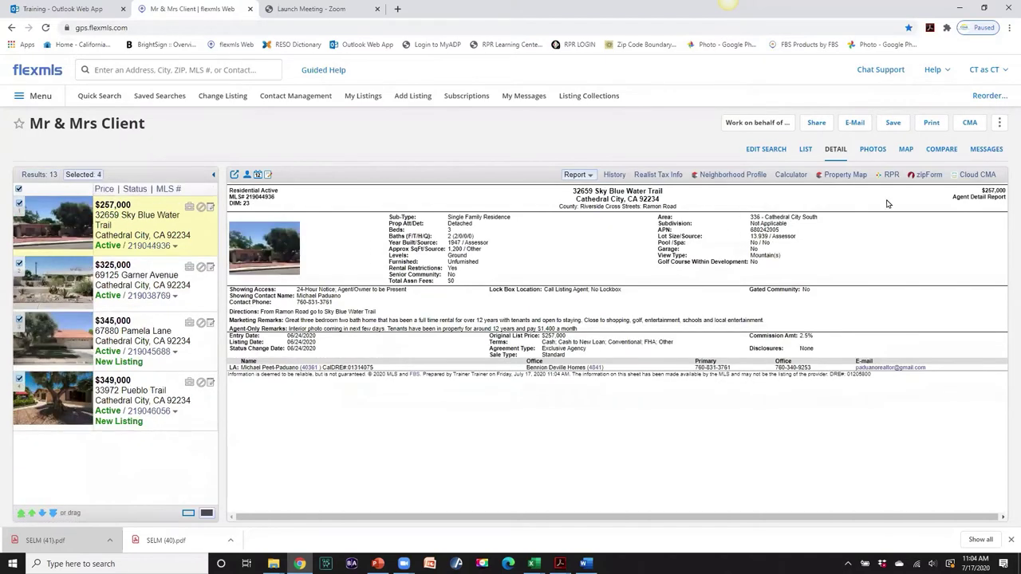
# - Save the four selected Cathedral City listings as a new collection named 'Mr & Mrs Client'
pyautogui.click(895, 126)
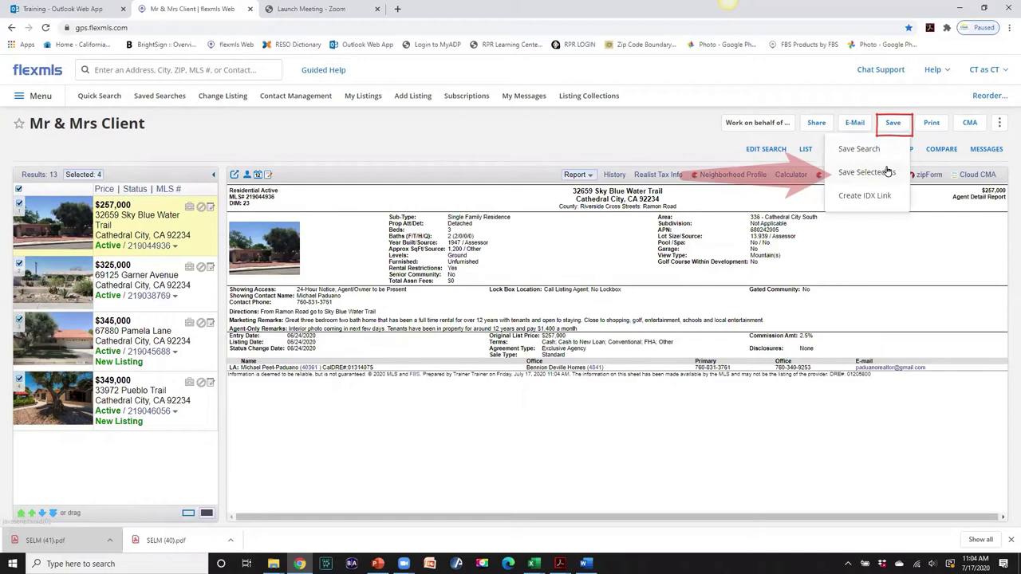
pyautogui.click(866, 173)
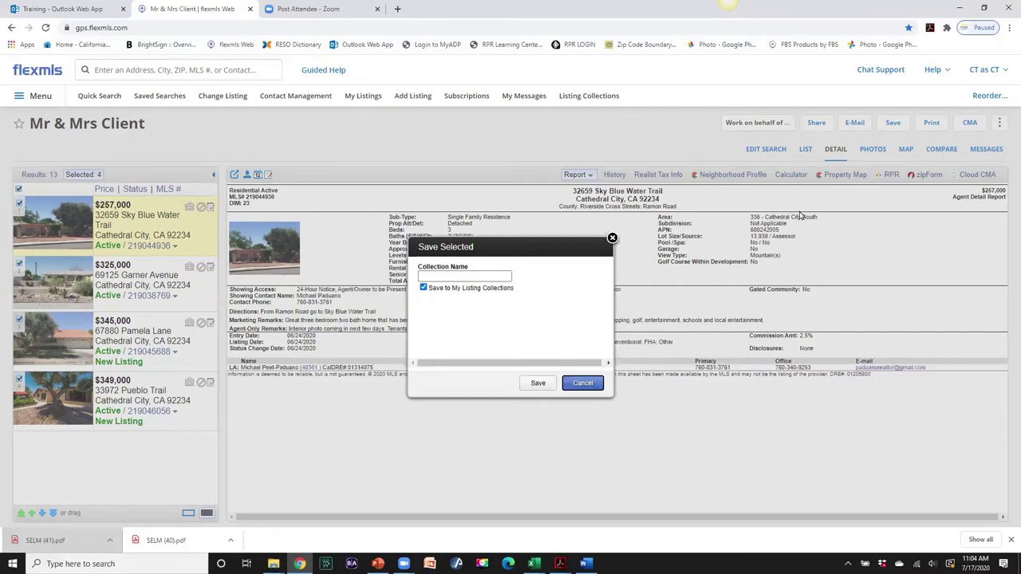
pyautogui.click(453, 275)
pyautogui.write('Mr & ')
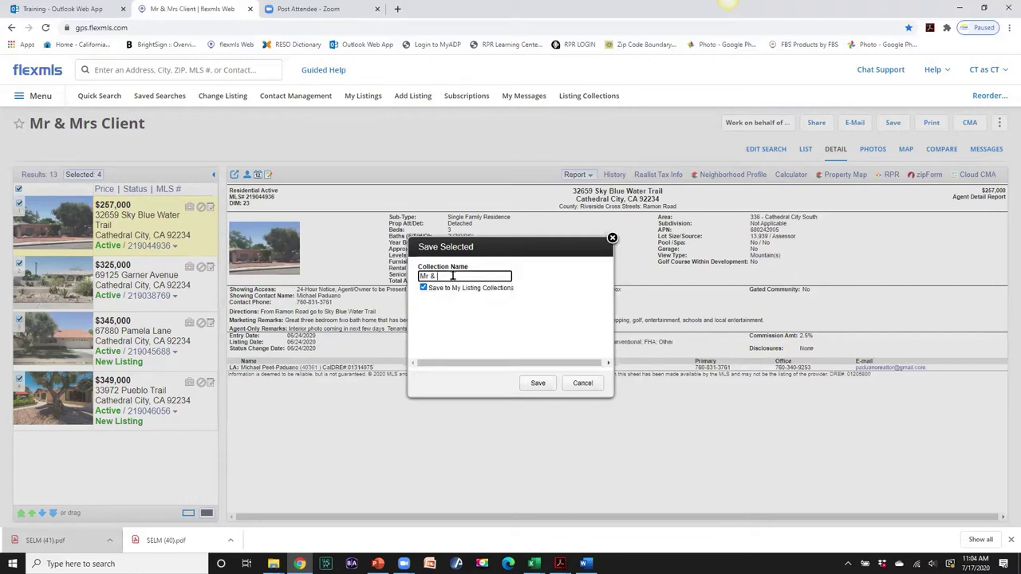
pyautogui.write('Mrs')
pyautogui.press('Return')
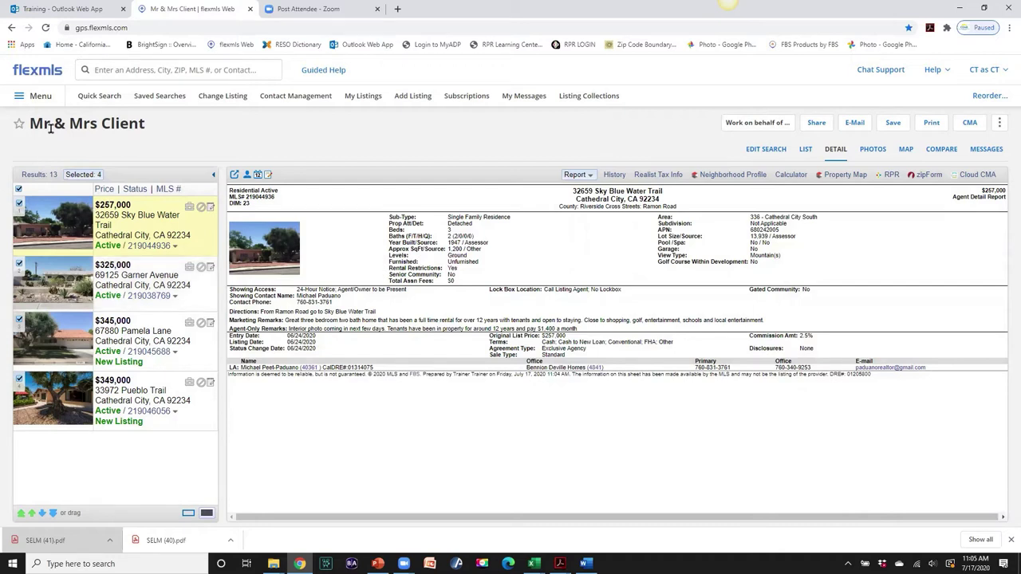
pyautogui.click(42, 96)
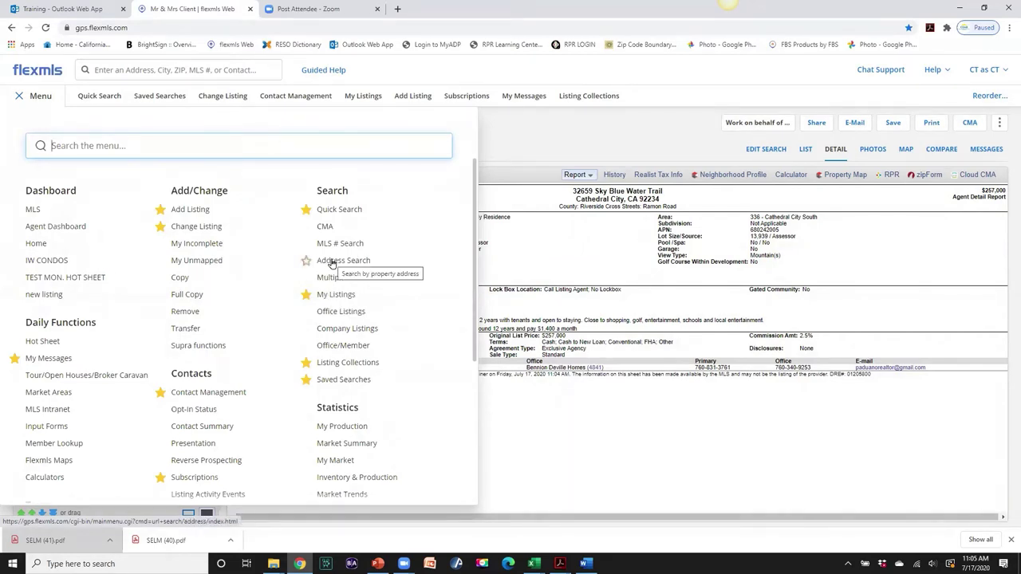
pyautogui.click(332, 263)
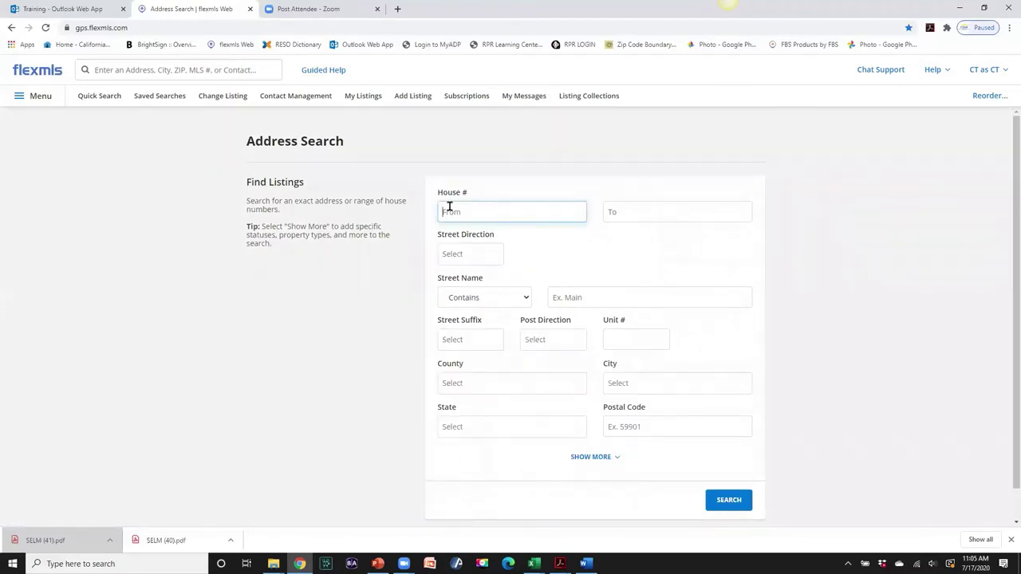
pyautogui.click(564, 297)
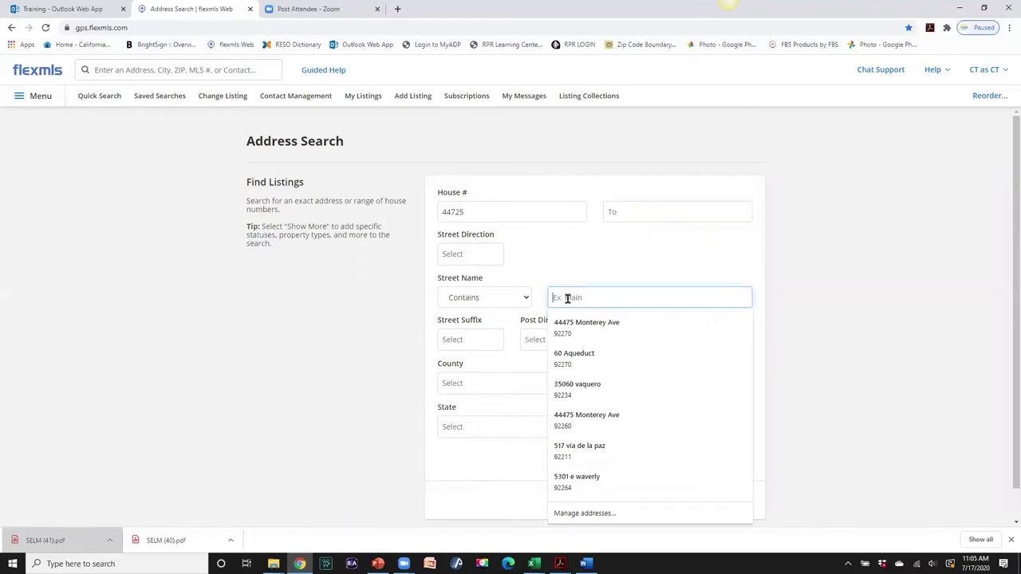
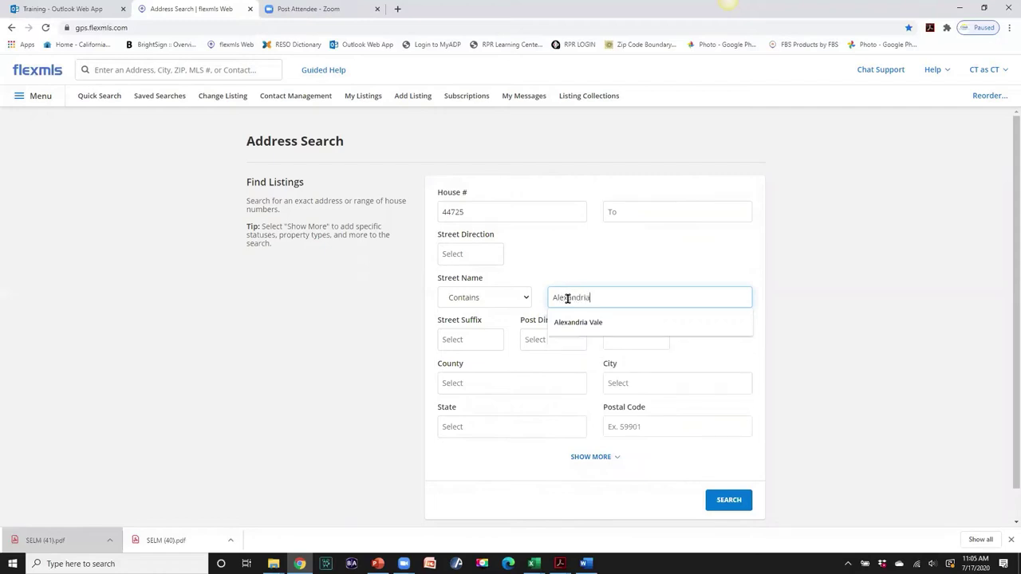
pyautogui.click(579, 322)
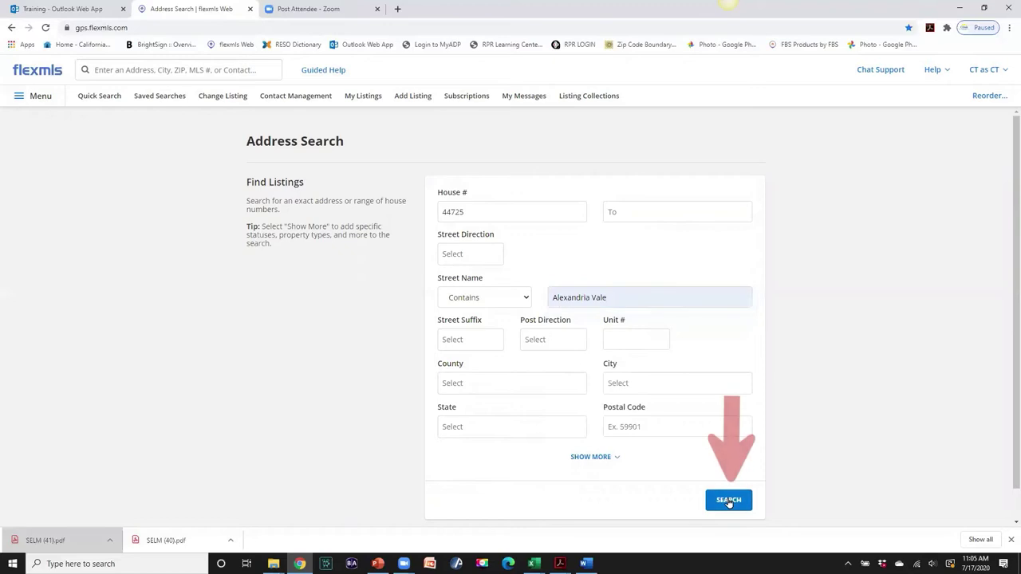
# - Run the address search and add the active $325,000 listing to the Mr & Mrs Client collection
pyautogui.click(728, 500)
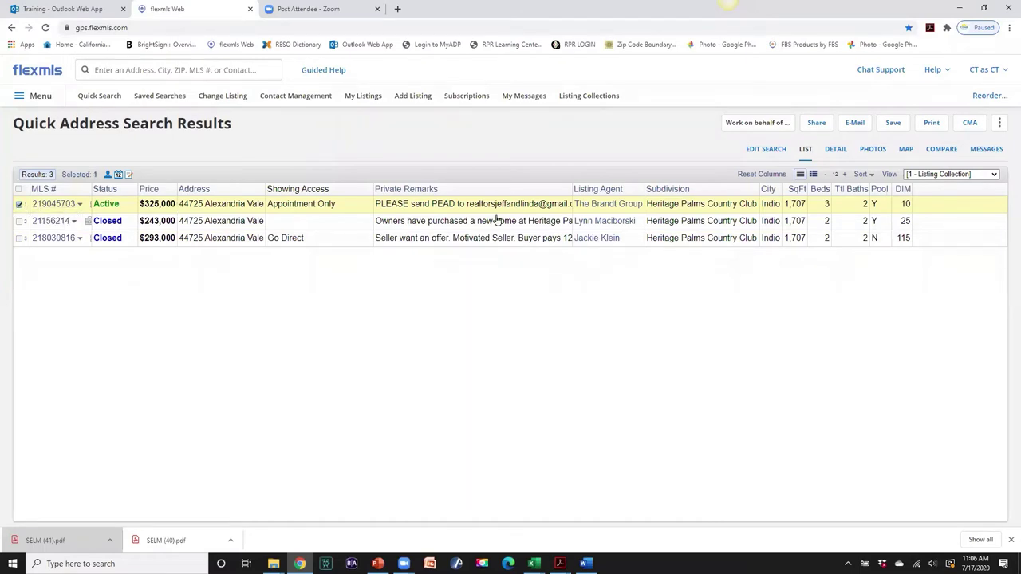
pyautogui.click(894, 123)
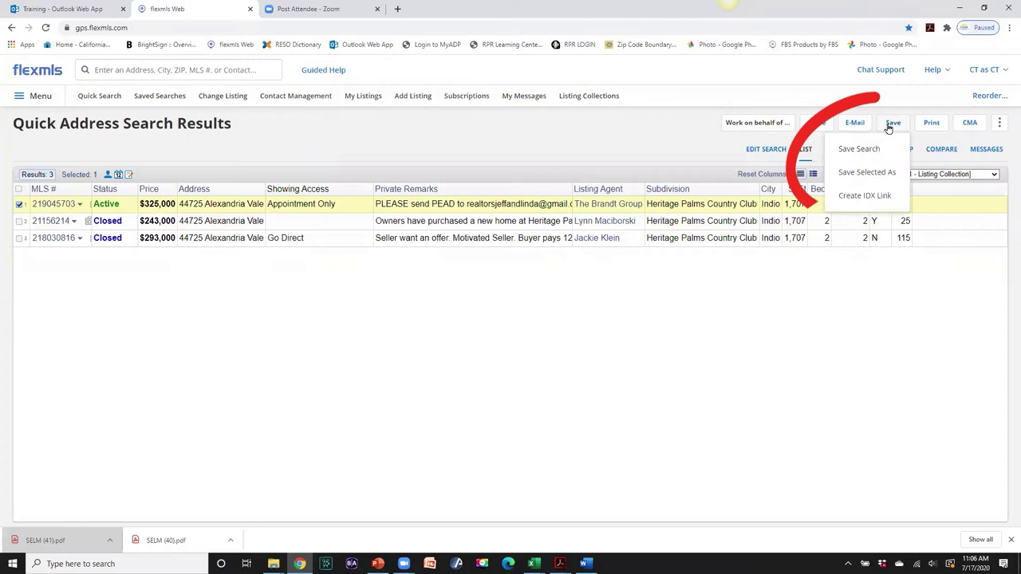
pyautogui.click(878, 174)
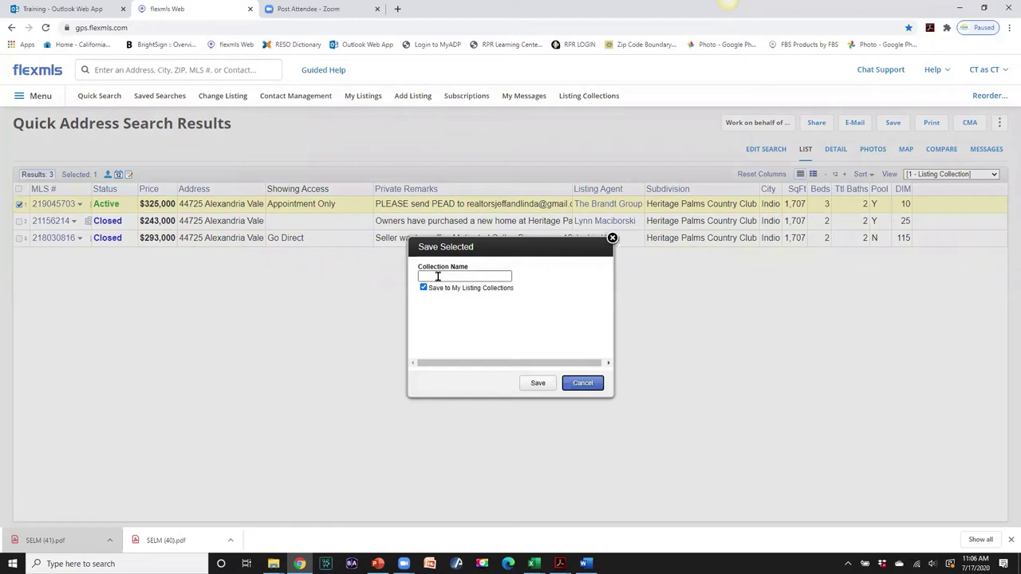
pyautogui.click(437, 276)
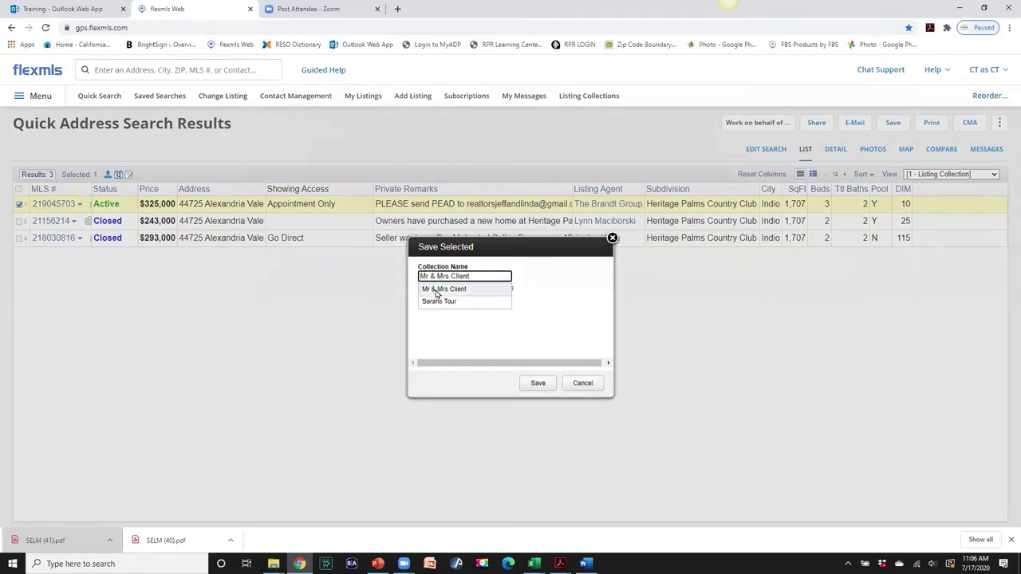
pyautogui.click(436, 289)
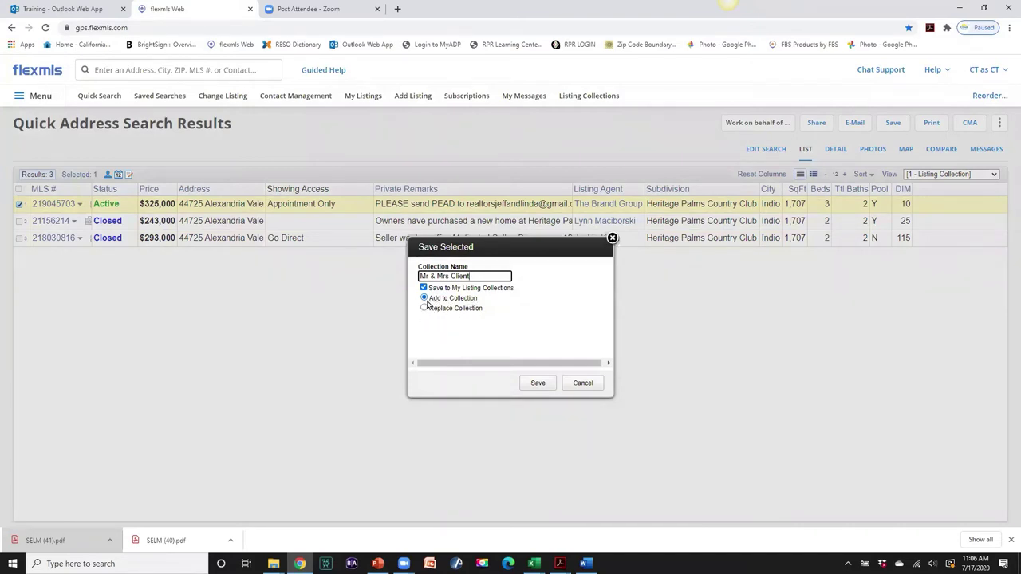
pyautogui.click(536, 385)
pyautogui.click(535, 385)
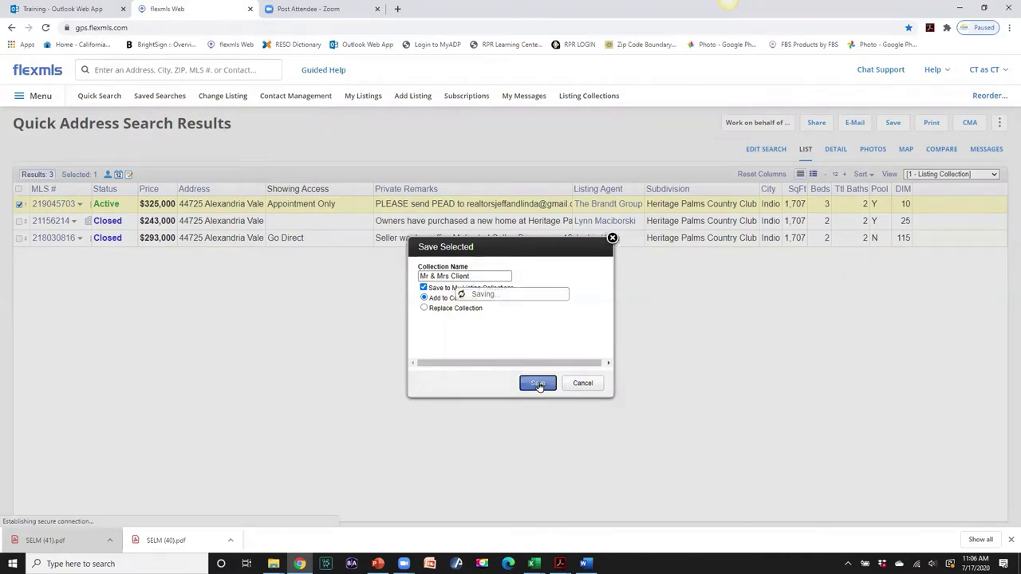
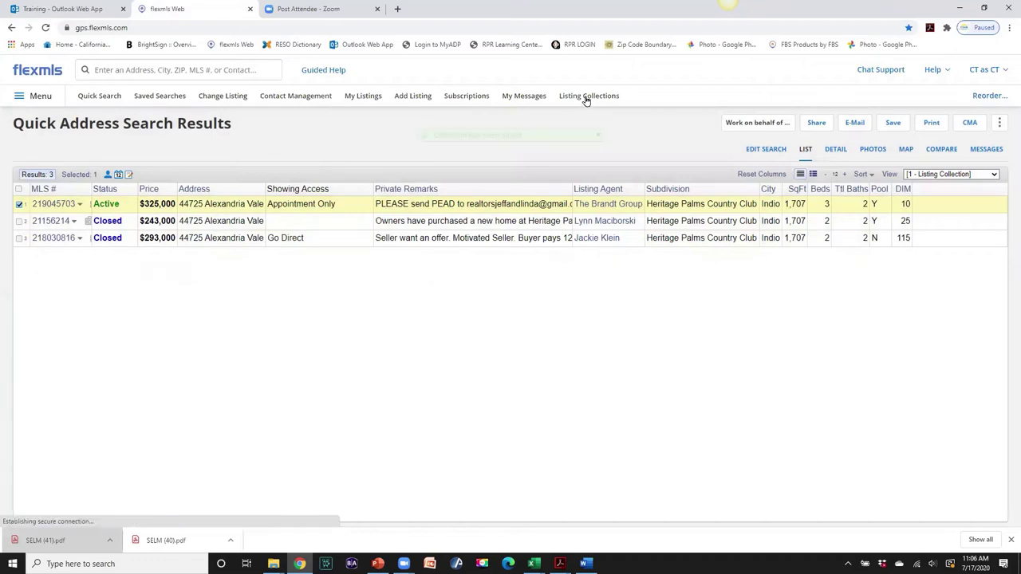
# - Show the Mr & Mrs Client collection on the map, select all five listings, and request driving directions
pyautogui.click(586, 96)
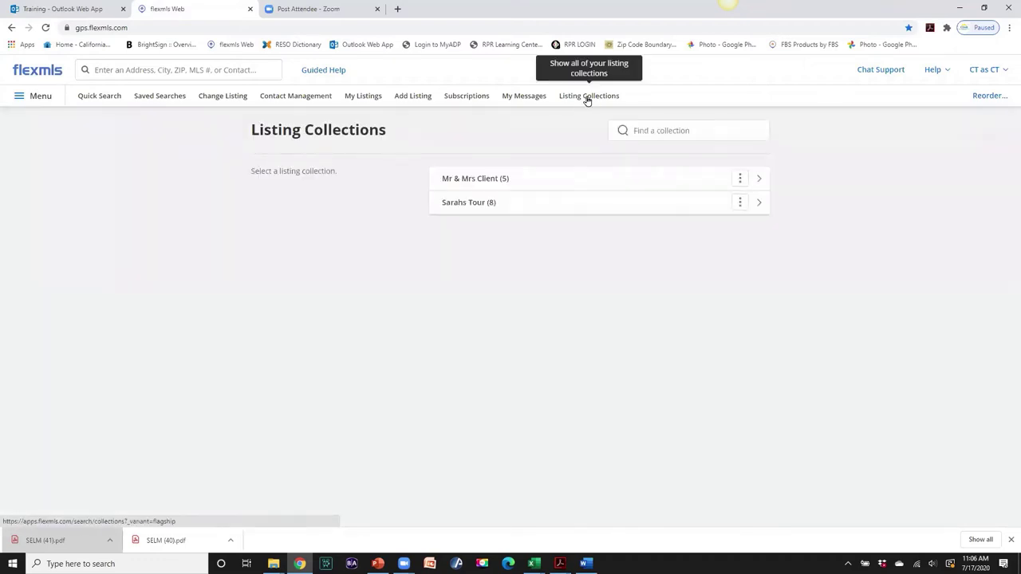
pyautogui.click(481, 185)
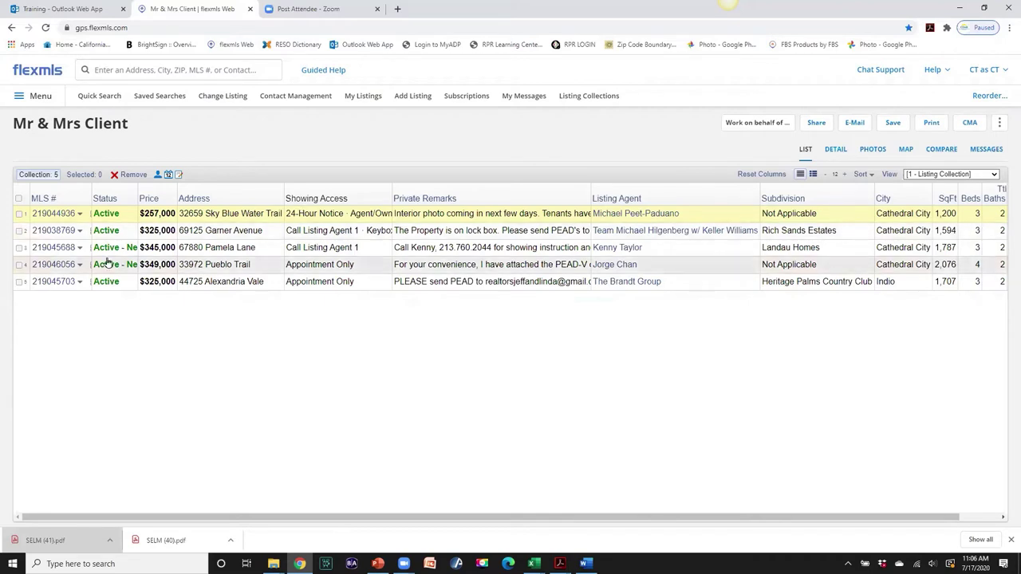
pyautogui.click(906, 150)
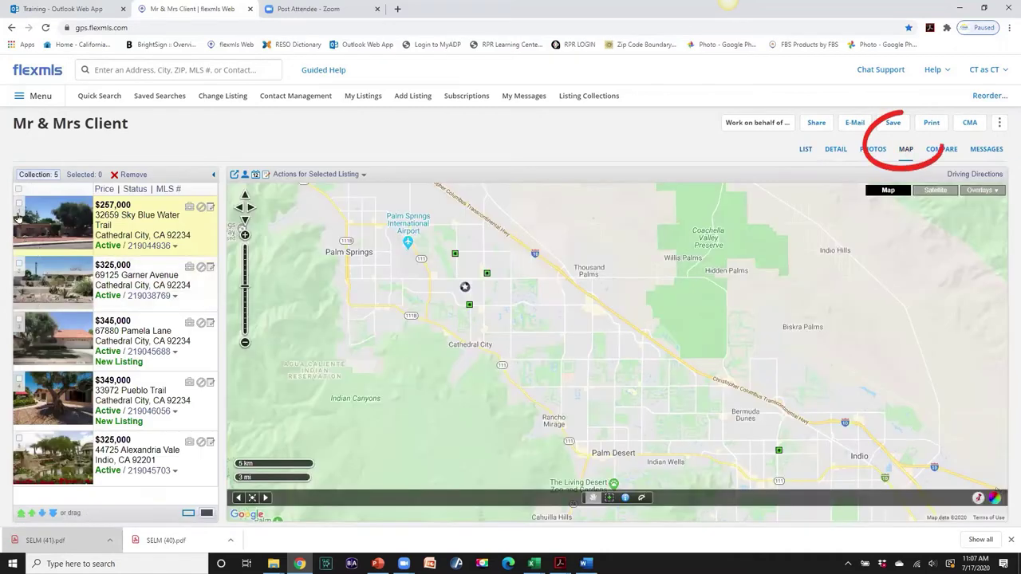
pyautogui.click(19, 189)
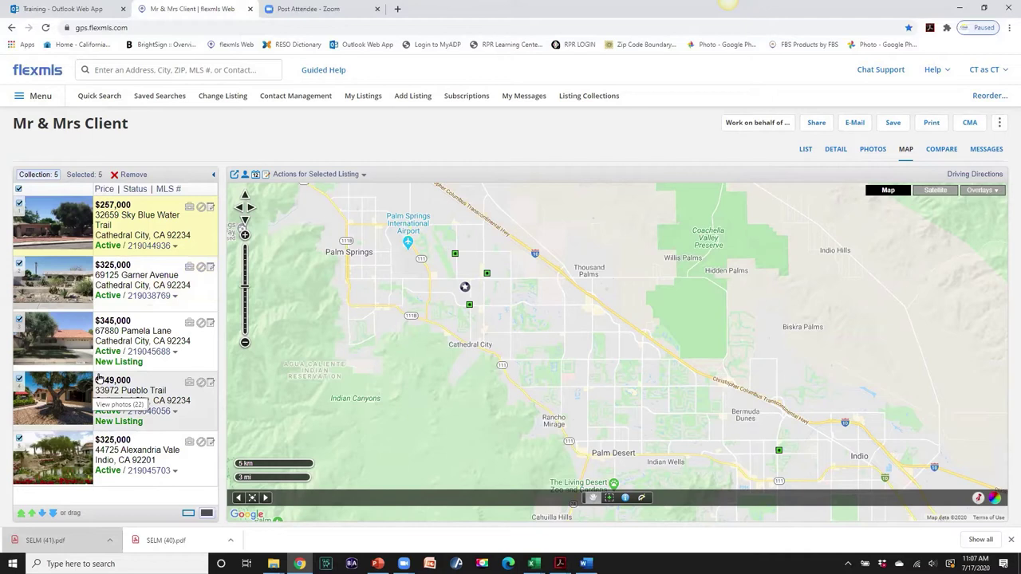
pyautogui.click(83, 175)
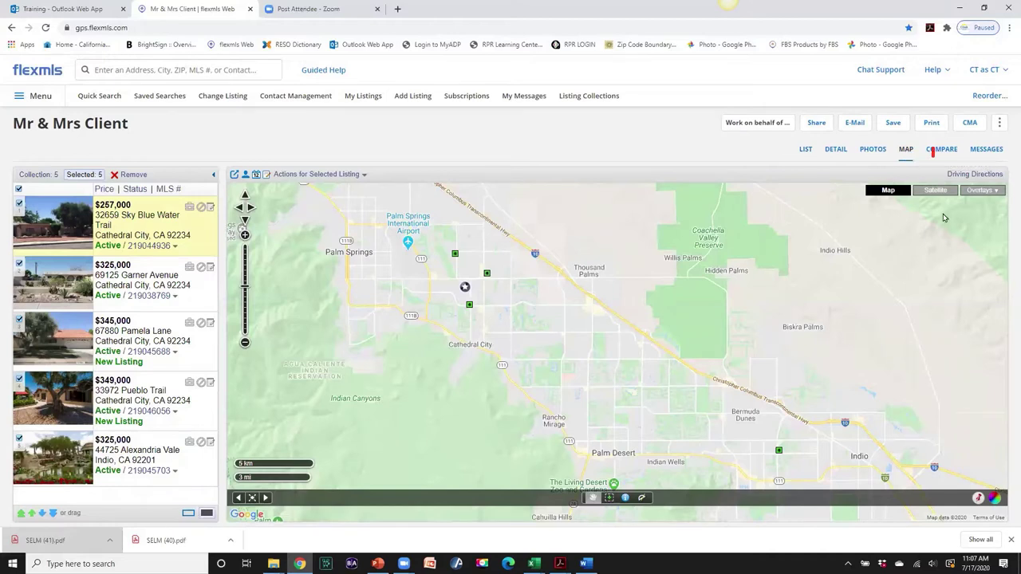
pyautogui.click(976, 175)
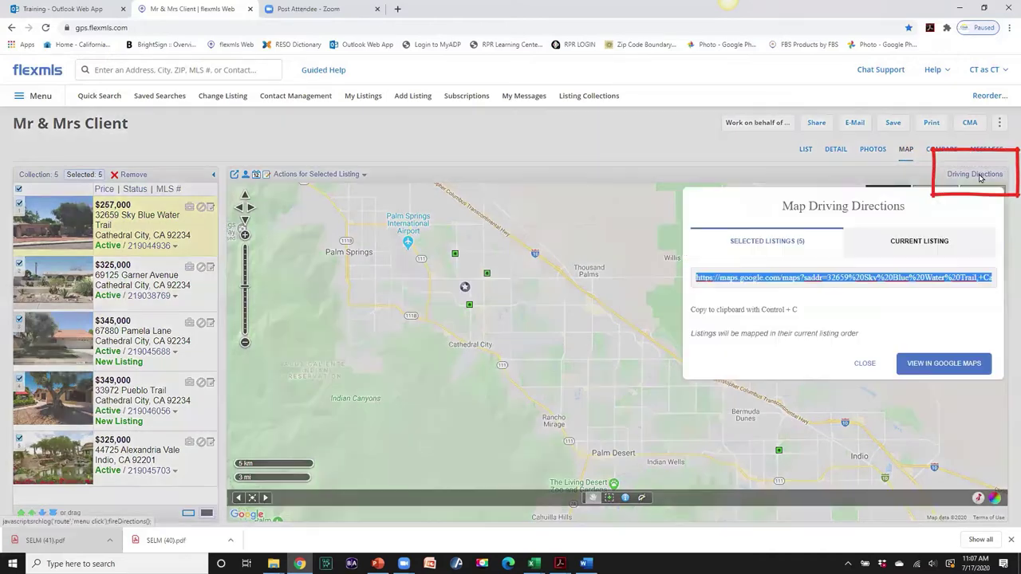
pyautogui.click(937, 366)
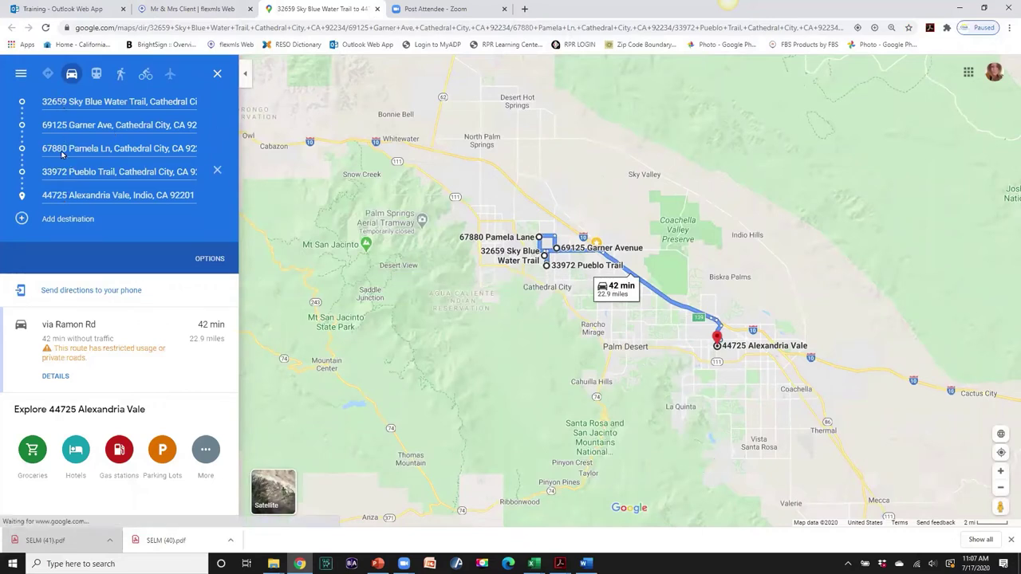
pyautogui.click(21, 220)
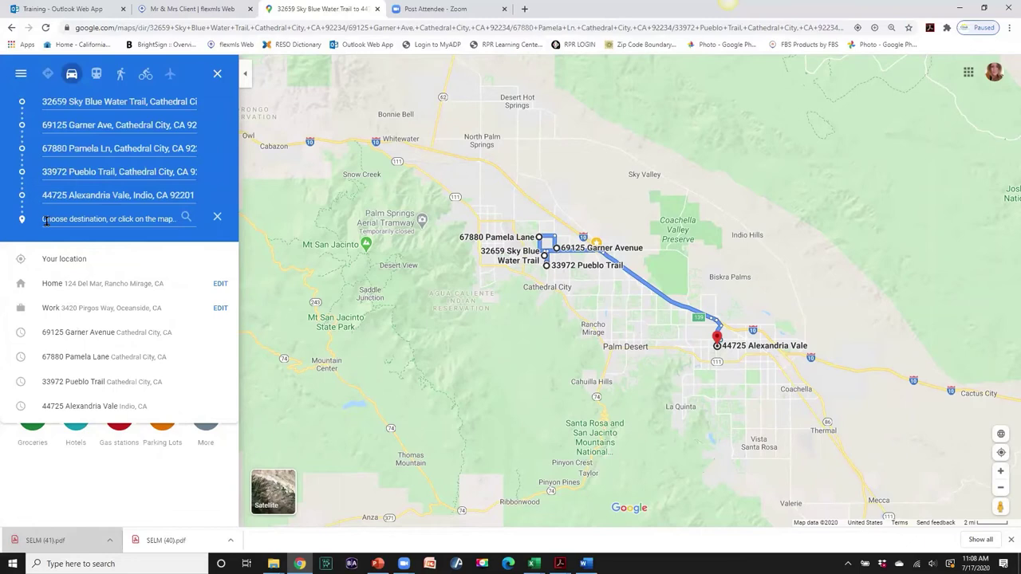
pyautogui.write('44')
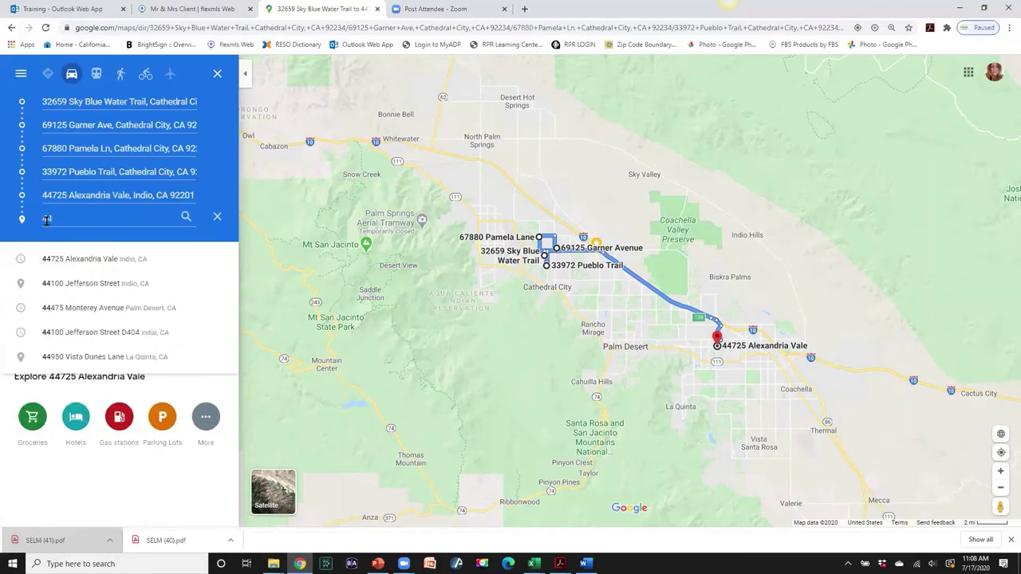
pyautogui.write('475')
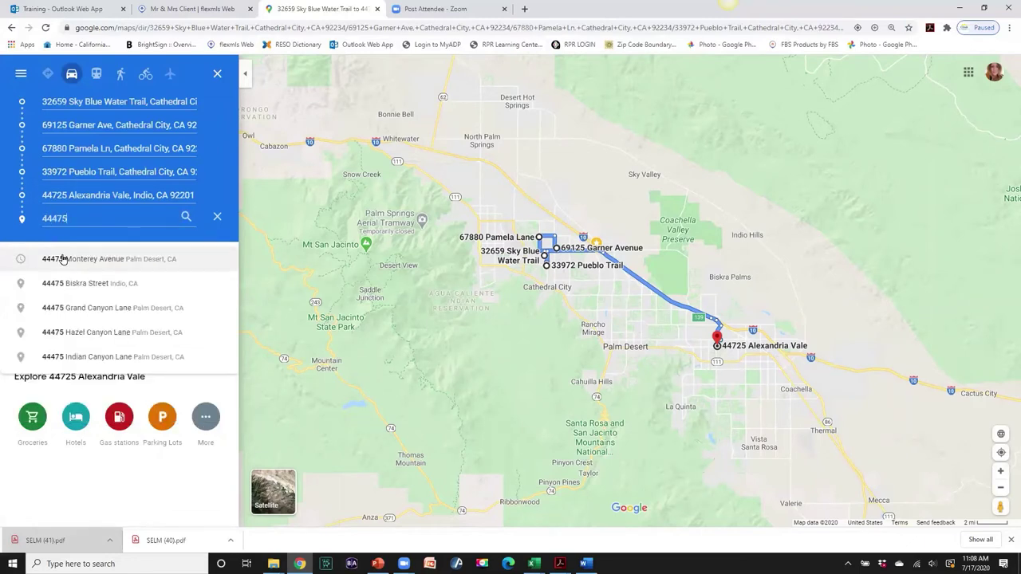
pyautogui.click(63, 259)
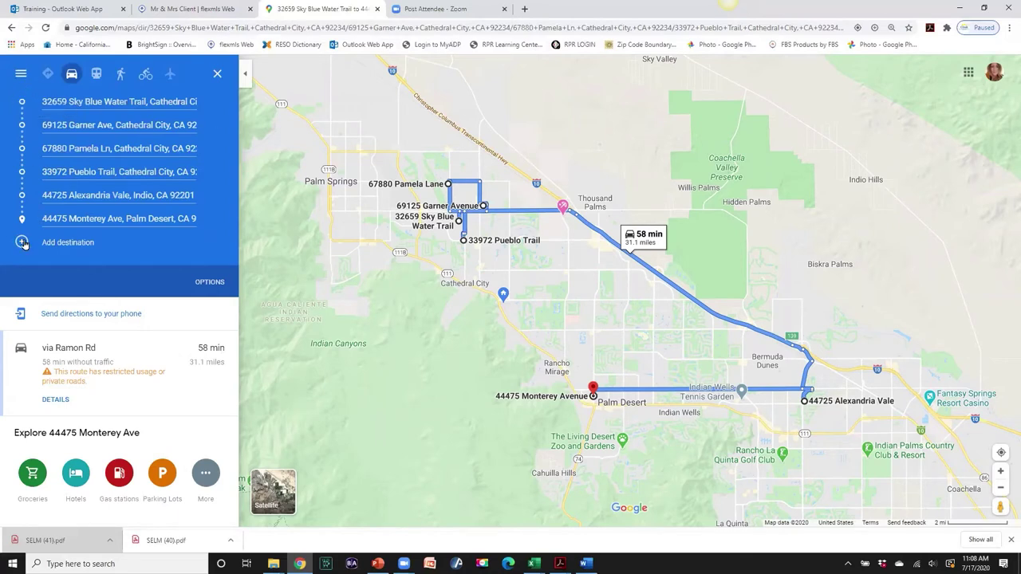
pyautogui.moveTo(21, 223); pyautogui.dragTo(17, 113)
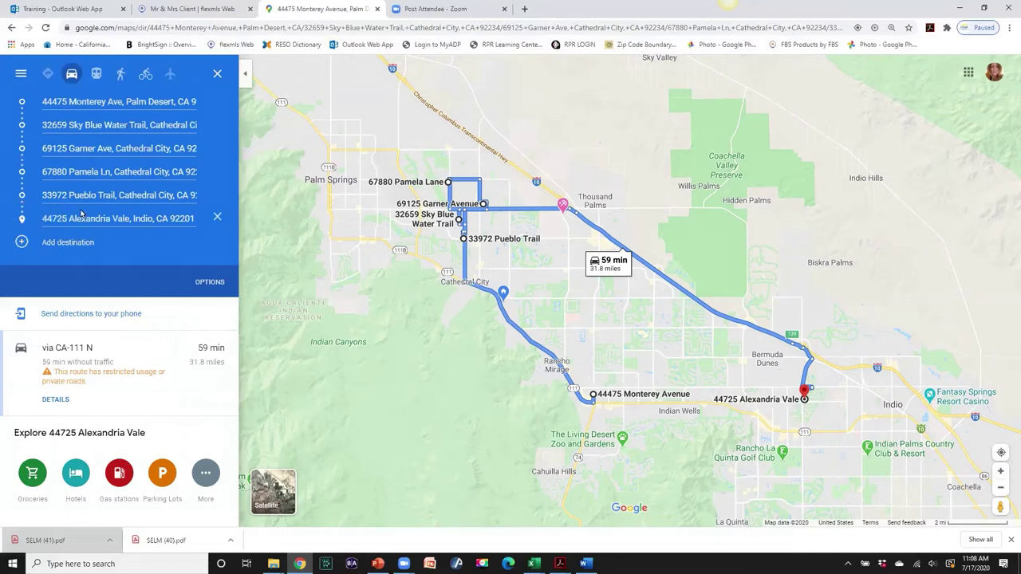
pyautogui.moveTo(22, 192); pyautogui.dragTo(22, 125)
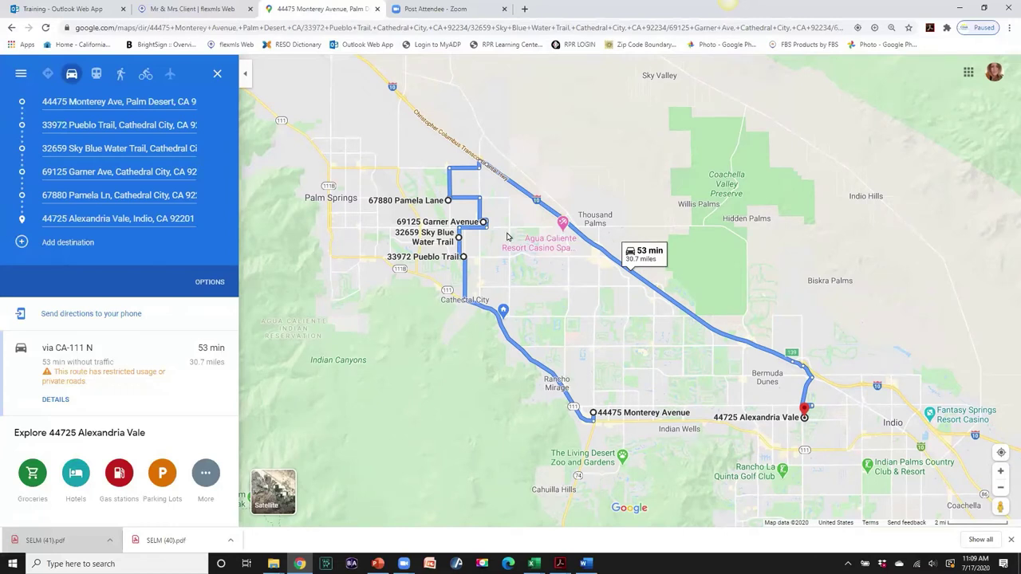
# - Show the route details and text the directions to the phone
pyautogui.moveTo(453, 170)
pyautogui.click(56, 400)
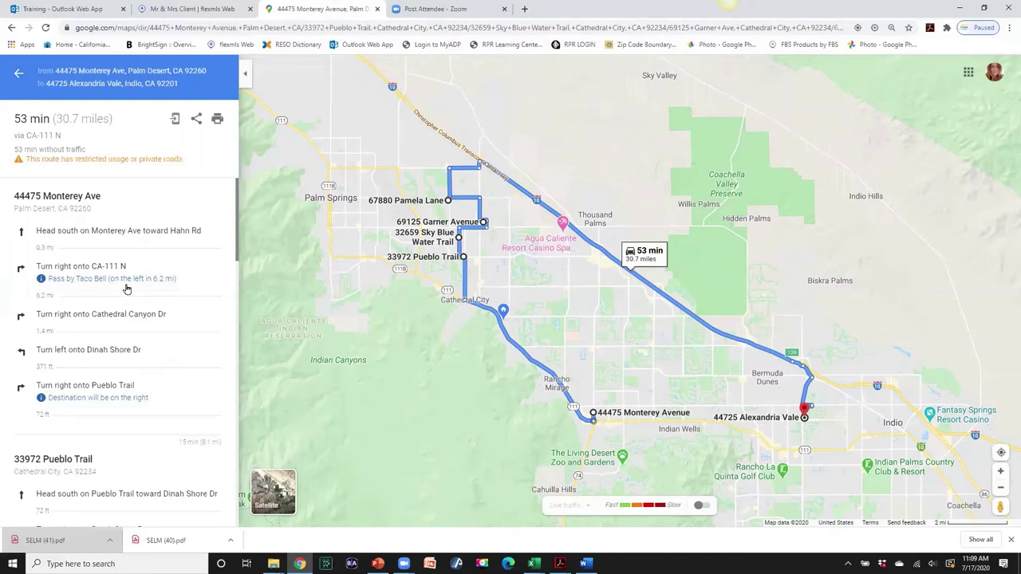
pyautogui.click(176, 122)
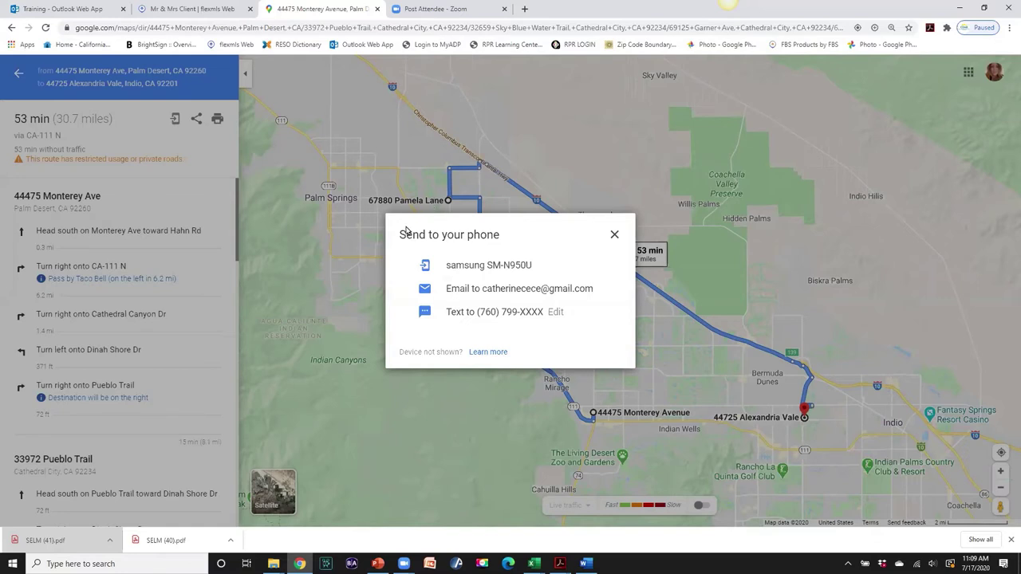
pyautogui.click(468, 313)
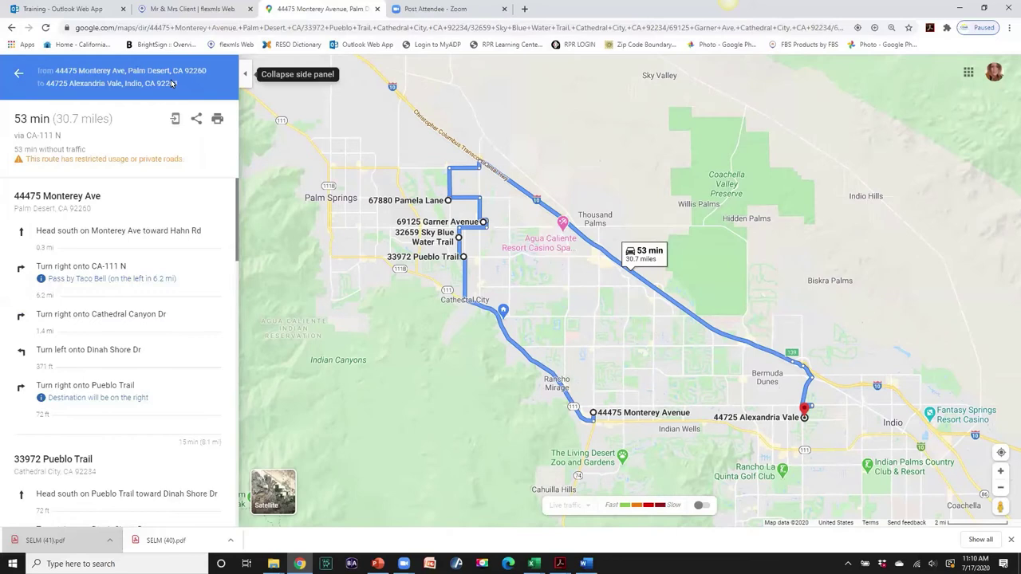
# - Copy the route's Google Maps share link to the clipboard
pyautogui.click(196, 118)
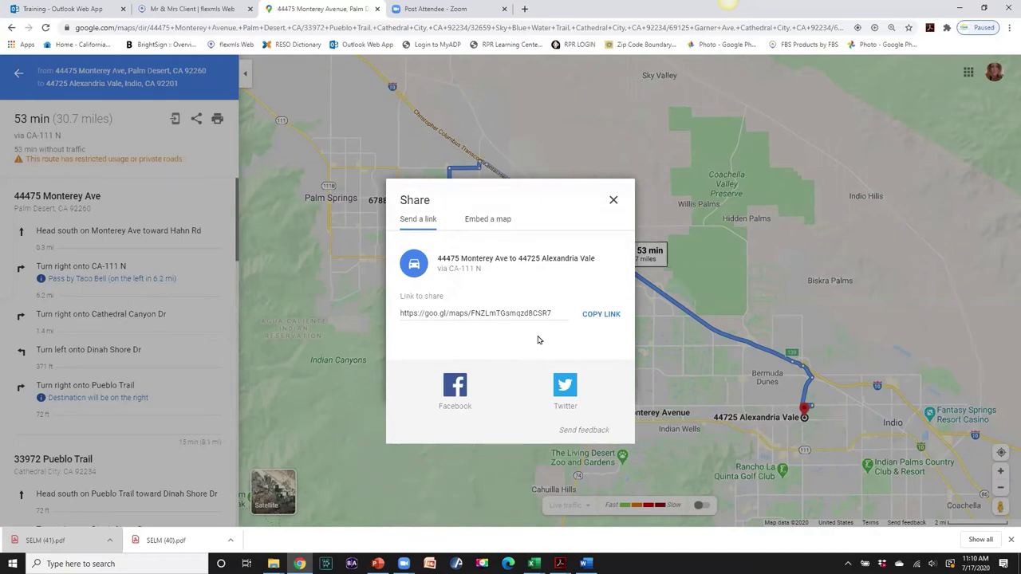
pyautogui.click(605, 315)
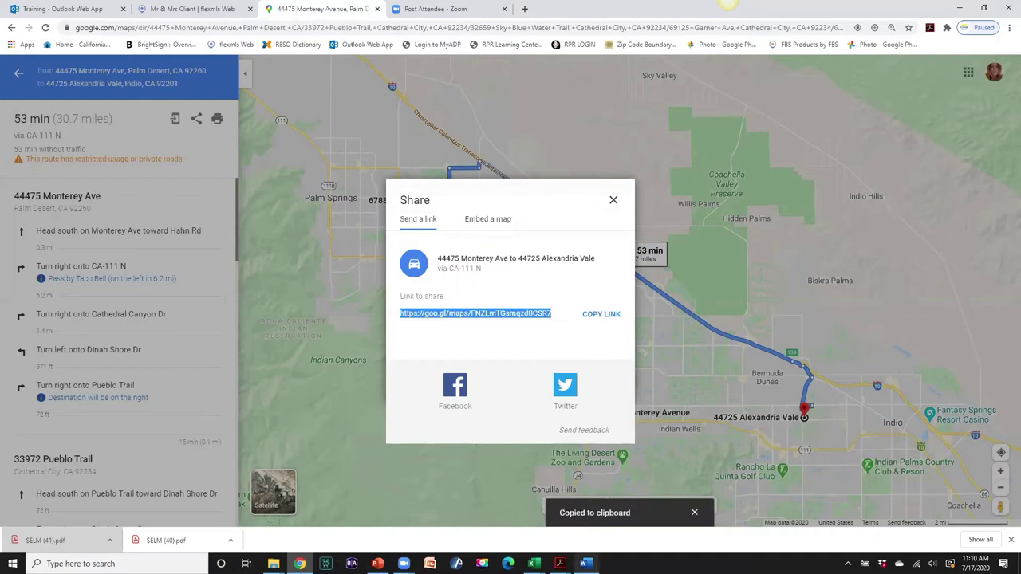
pyautogui.click(586, 564)
pyautogui.scroll(-3, 536, 384)
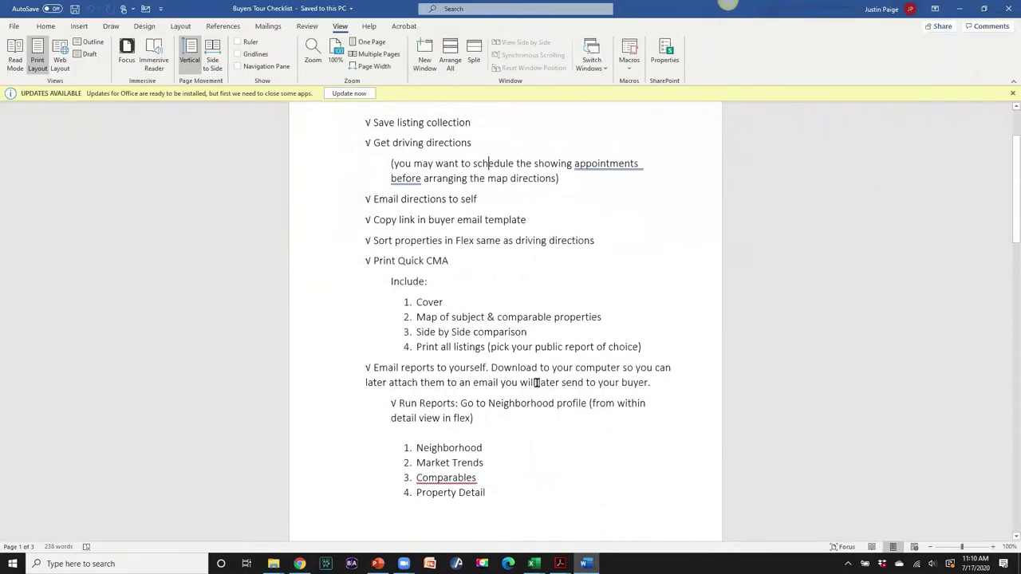
# - Paste the route share link on its own line below the Buyers Tour Checklist title, then minimize Word
pyautogui.scroll(3, 535, 384)
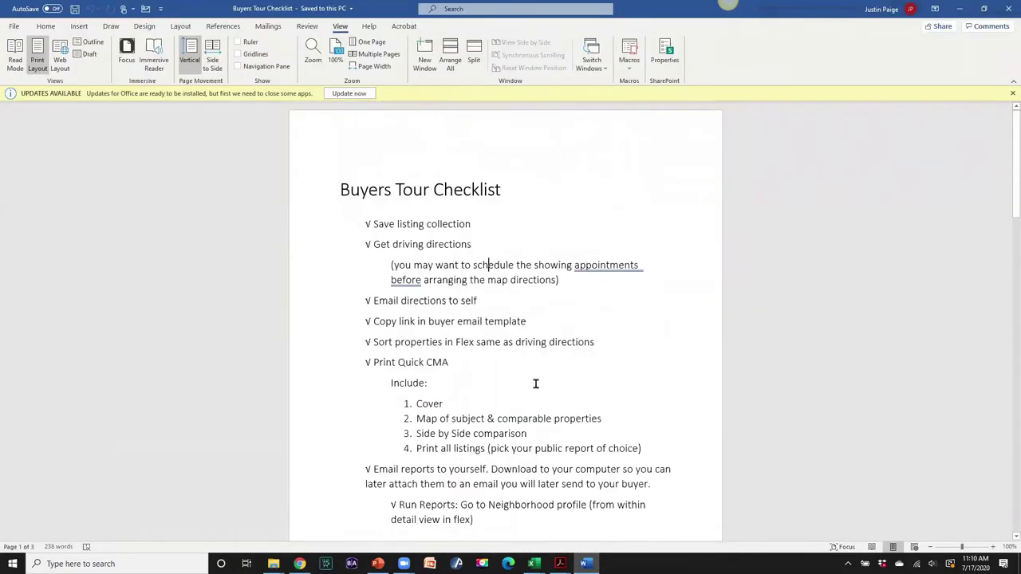
pyautogui.click(16, 27)
pyautogui.click(16, 28)
pyautogui.hotkey('ctrl', 'v')
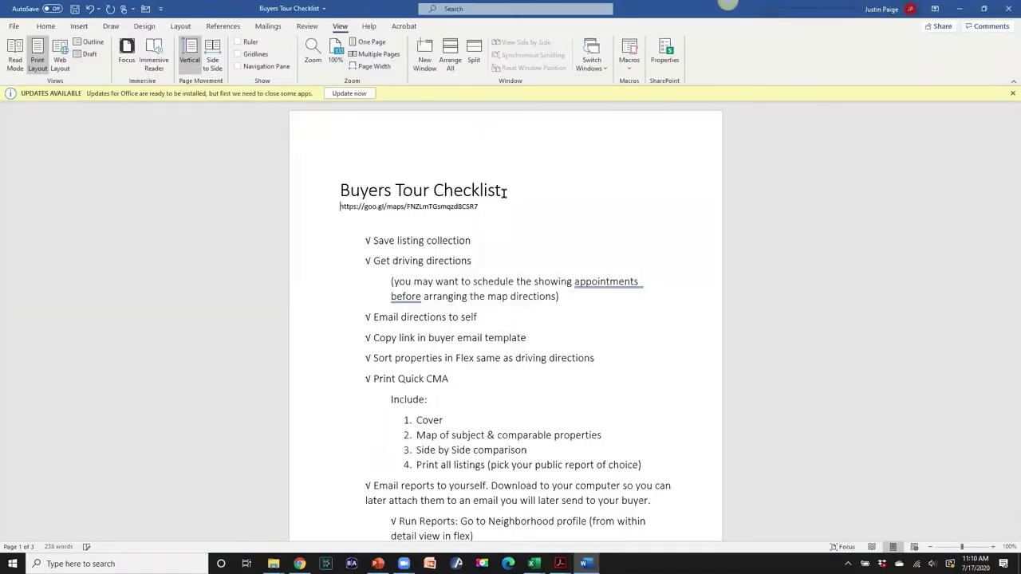
pyautogui.press('Return')
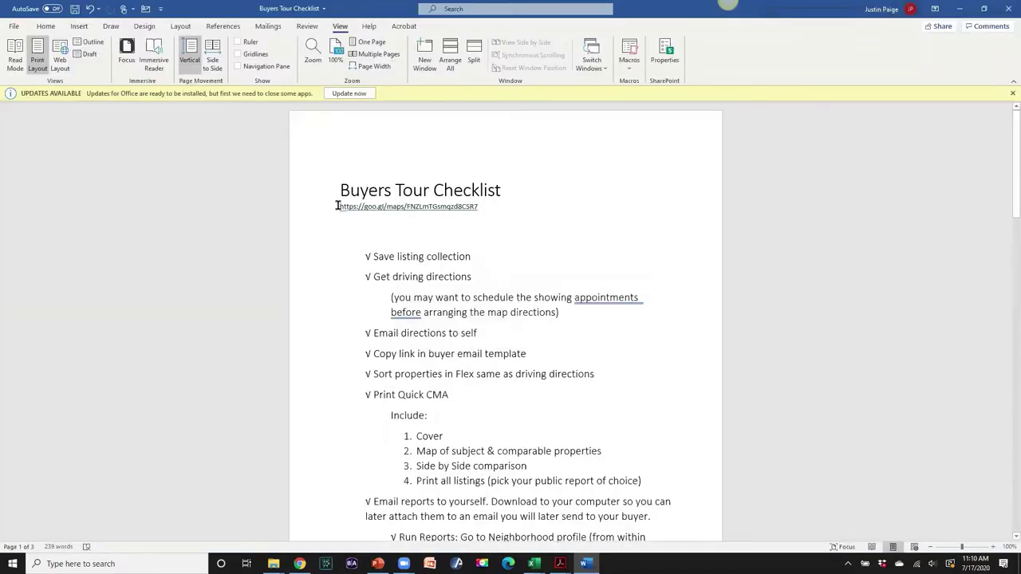
pyautogui.click(336, 206)
pyautogui.click(960, 9)
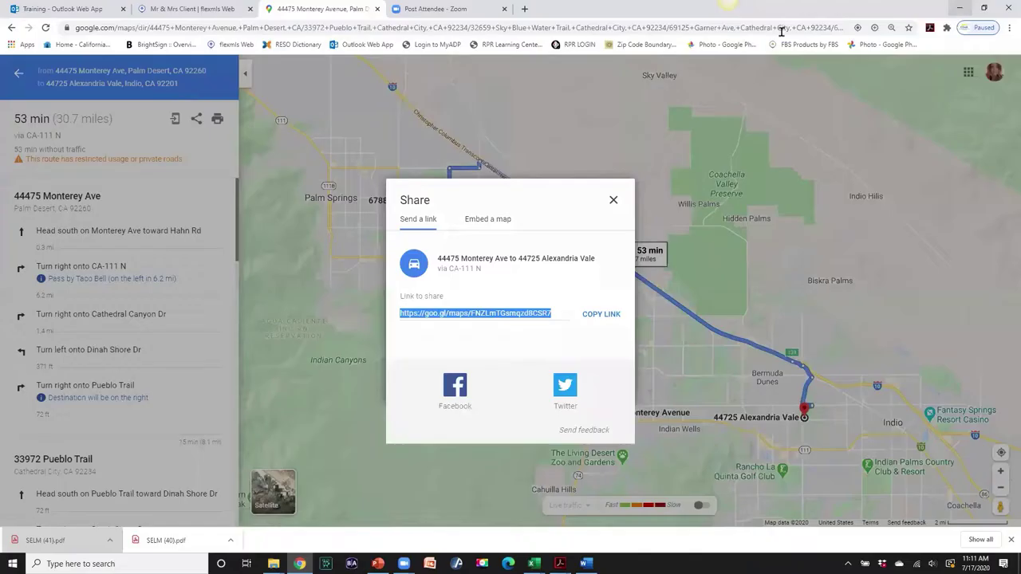
# - Close the share box and bring up the route's print view including maps
pyautogui.click(611, 199)
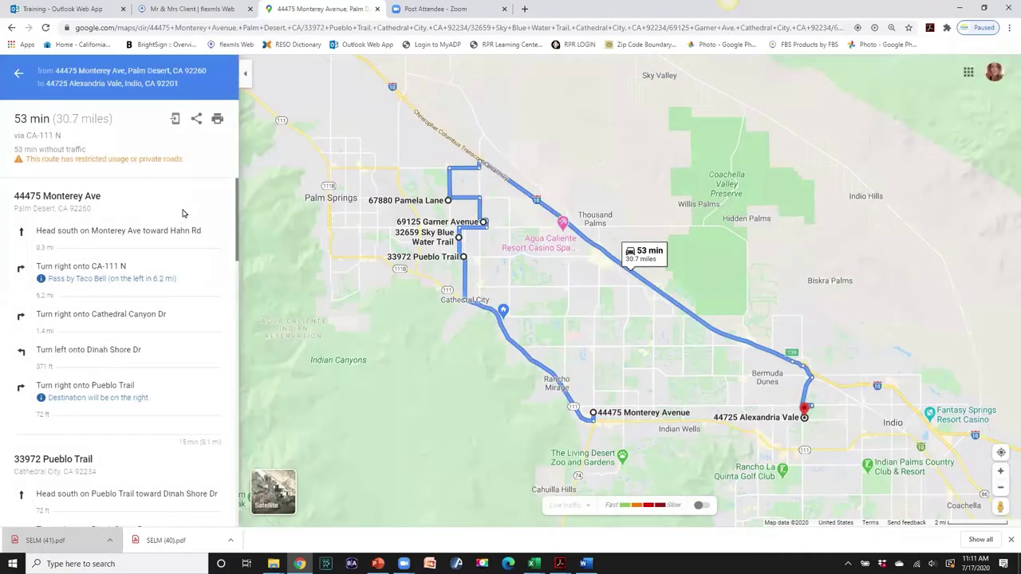
pyautogui.click(217, 119)
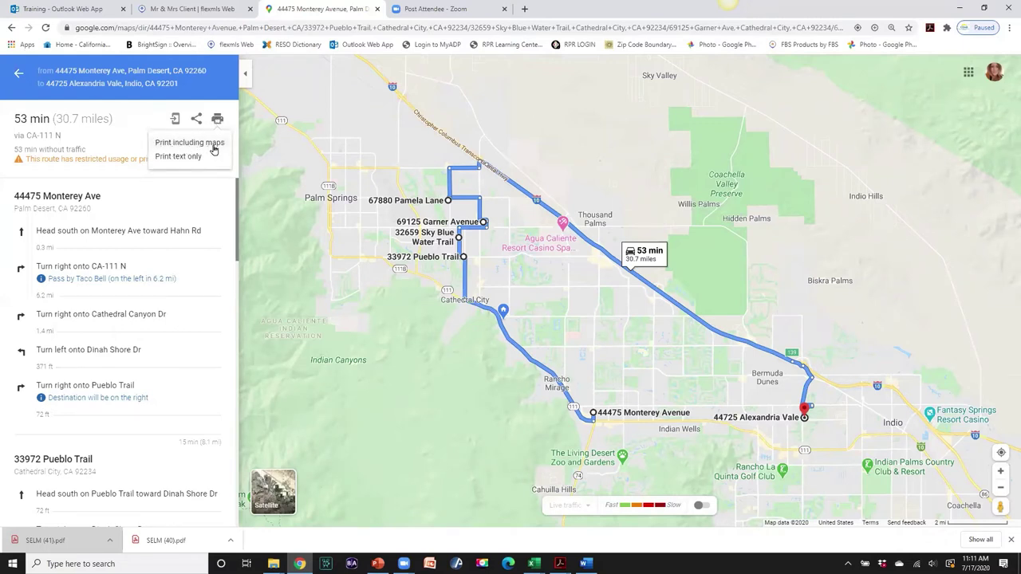
pyautogui.click(213, 143)
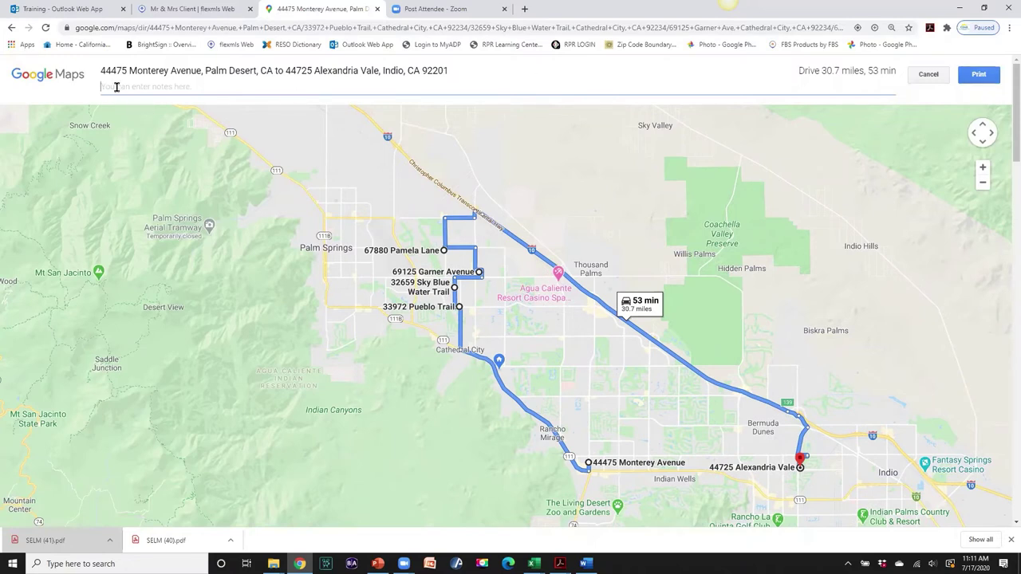
# - Note 'Mr & Mrs Client Tour' on the printout and save it as a PDF in 14 THE BUYERS PACKET
pyautogui.click(157, 88)
pyautogui.write('Mr &')
pyautogui.write('Mrs Client Tour')
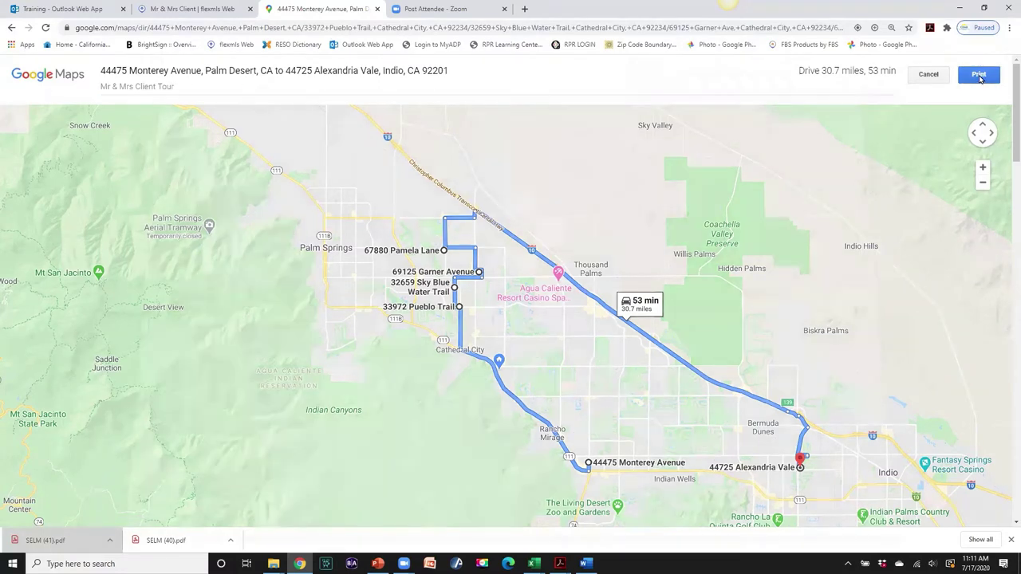
pyautogui.click(979, 75)
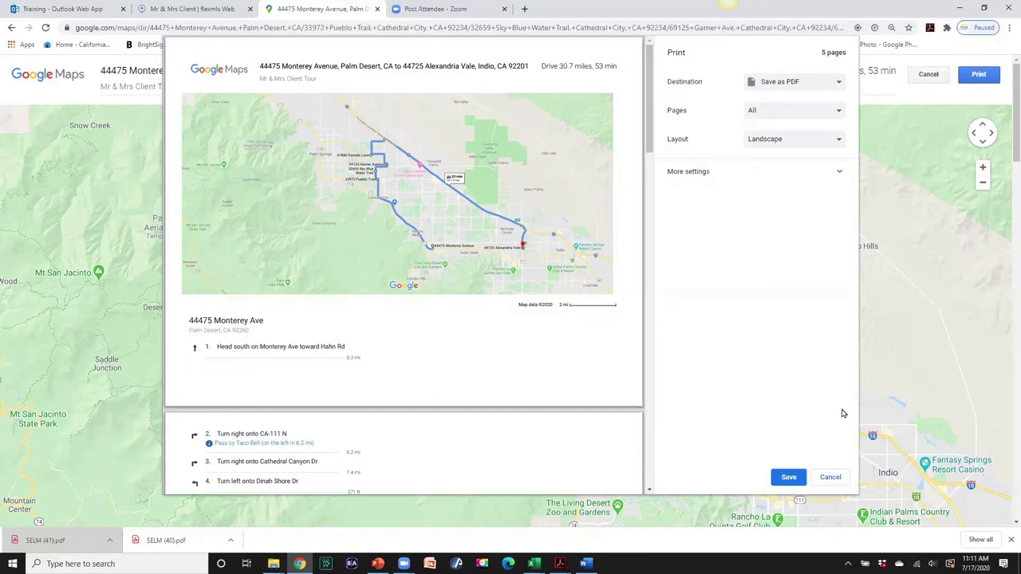
pyautogui.click(788, 478)
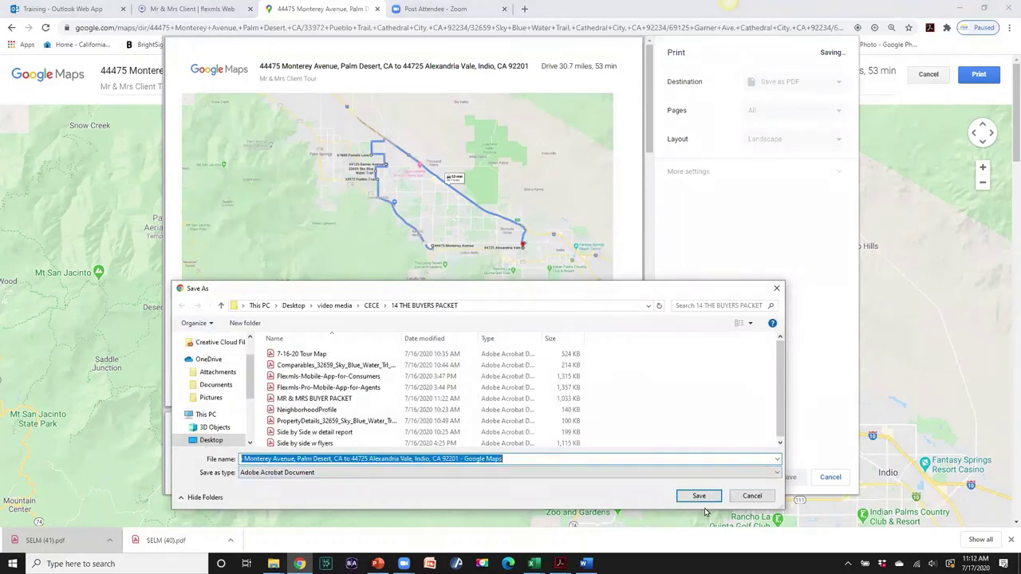
pyautogui.click(699, 495)
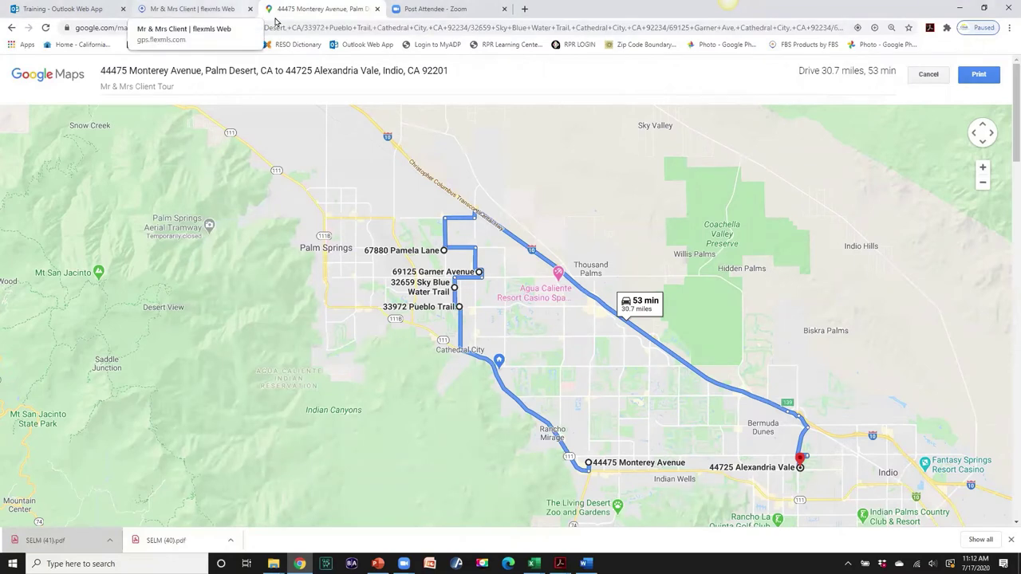
# - Close the Google Maps route and dismiss the Map Driving Directions dialog
pyautogui.click(376, 11)
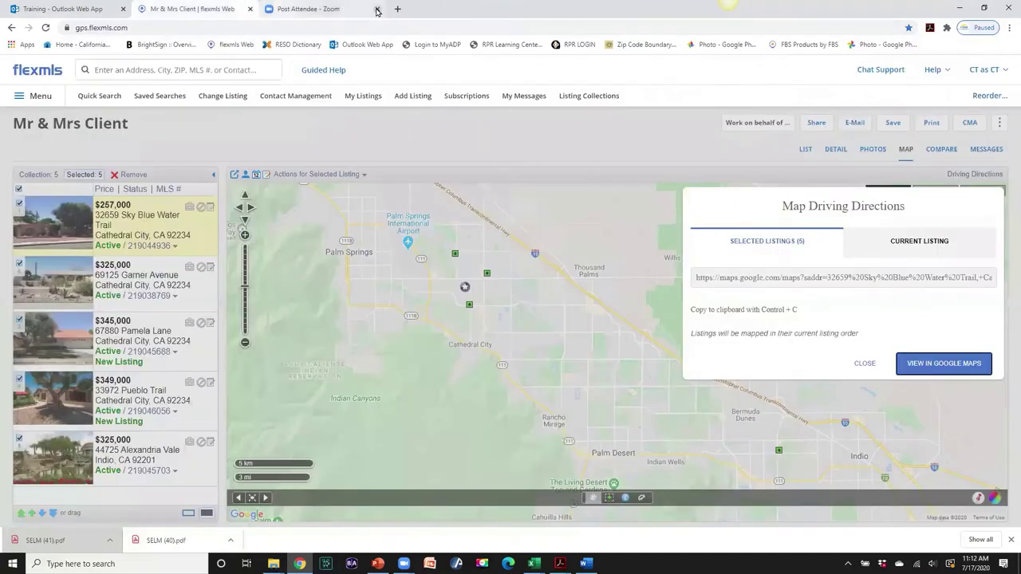
pyautogui.click(864, 363)
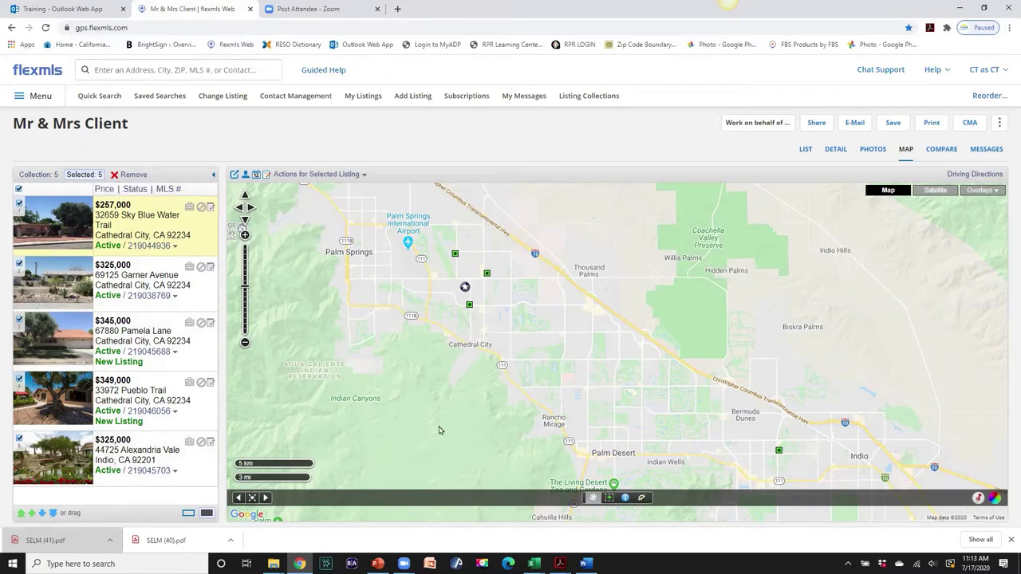
# - Create a CMA from the five selected listings, choosing Quick CMA as the type
pyautogui.click(970, 123)
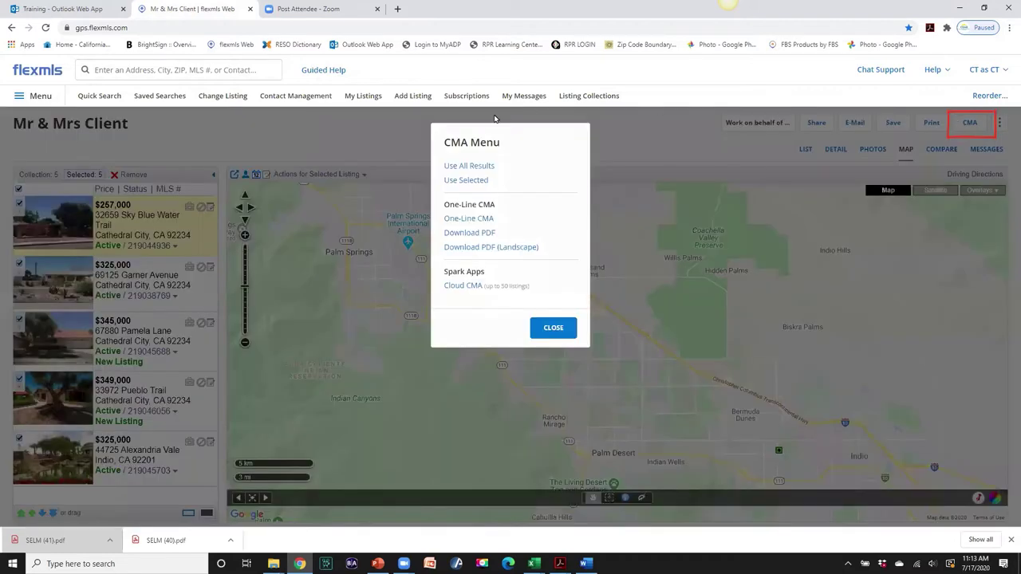
pyautogui.click(475, 181)
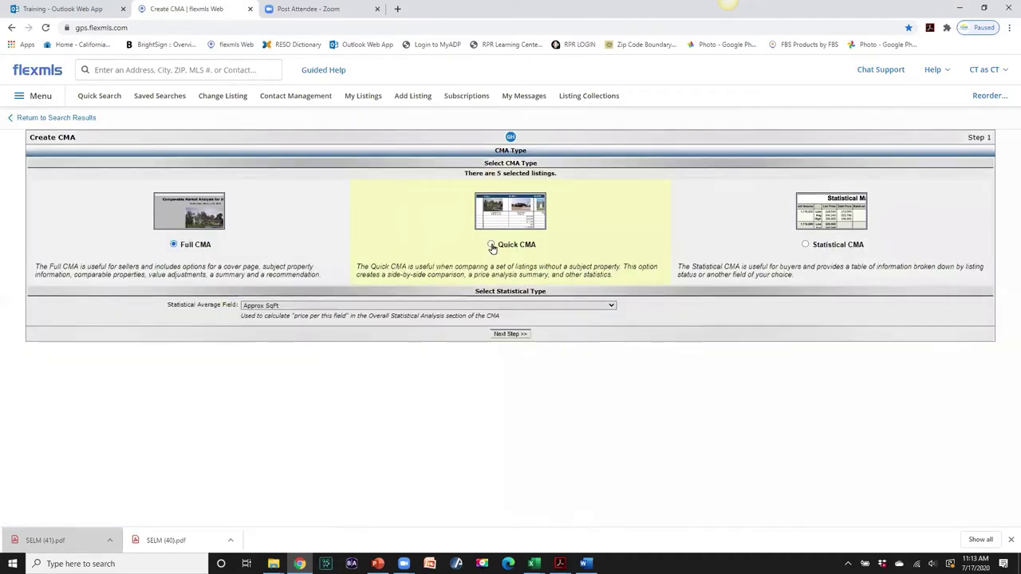
pyautogui.click(490, 245)
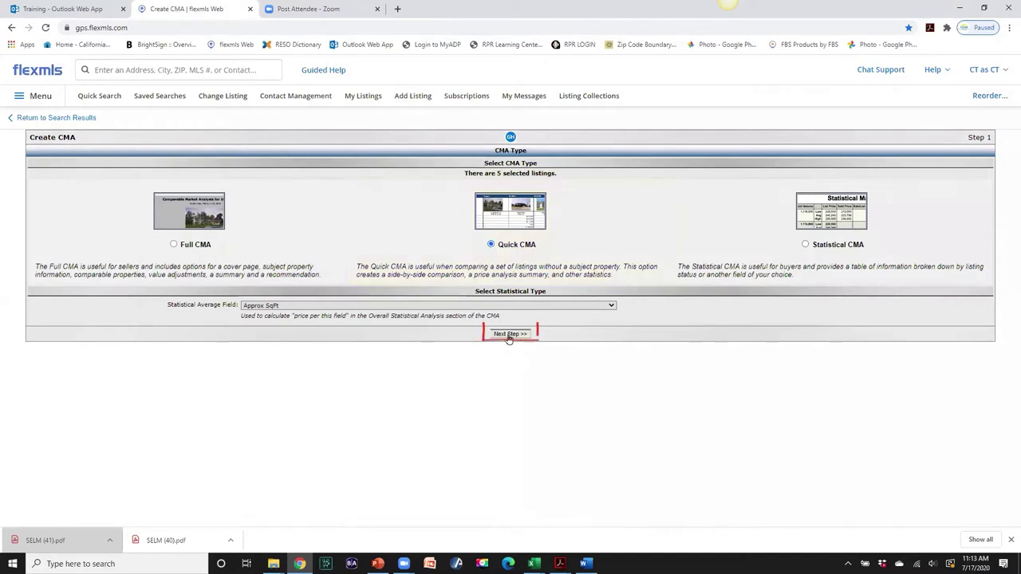
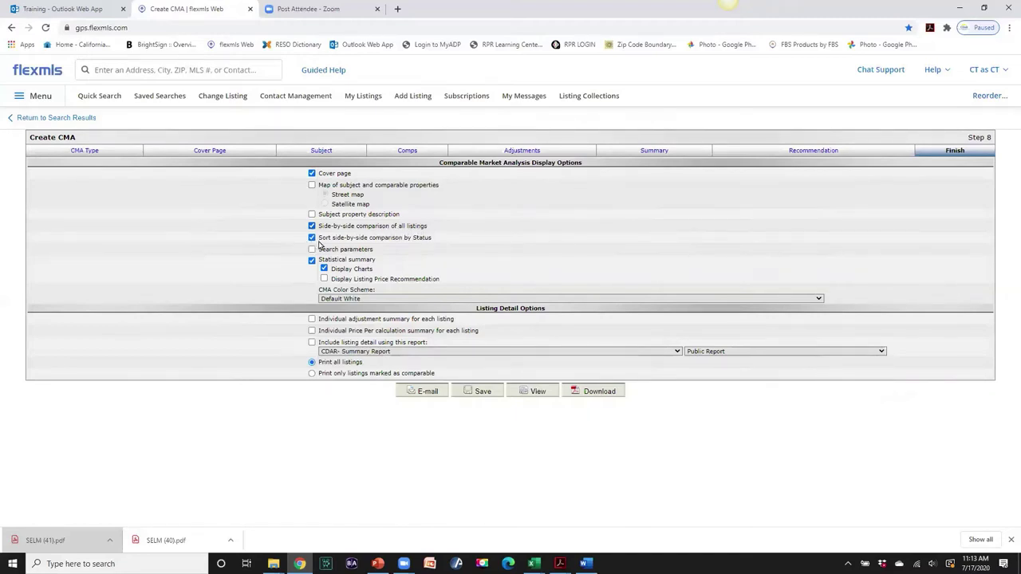
# - Drop Sort by Status and Statistical summary from the CMA, and include the Street map
pyautogui.click(312, 238)
pyautogui.click(312, 262)
pyautogui.click(312, 186)
# - Use Detail Report for listing details, then download the CMA PDF and open it
pyautogui.click(678, 352)
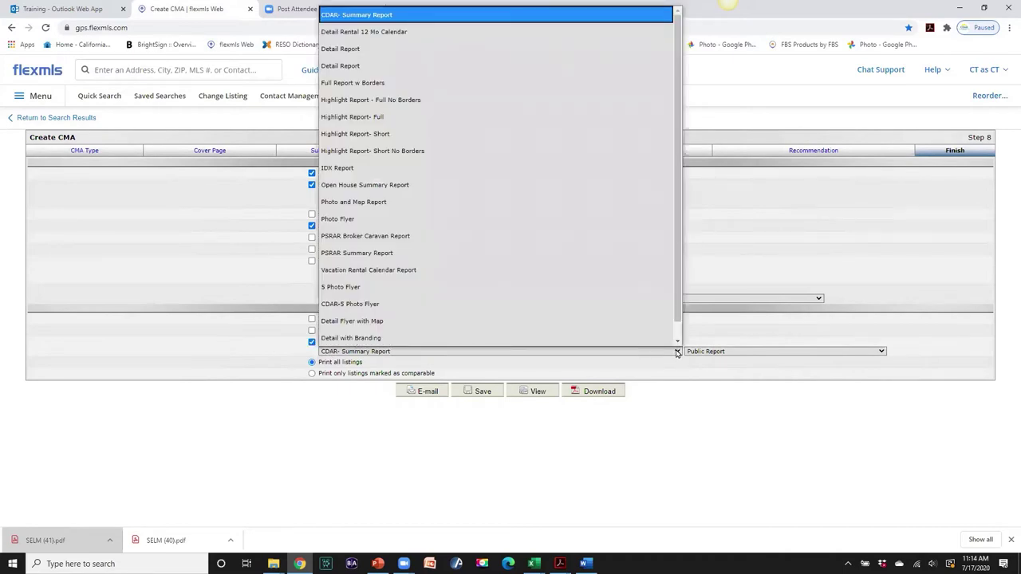
pyautogui.scroll(-1, 398, 152)
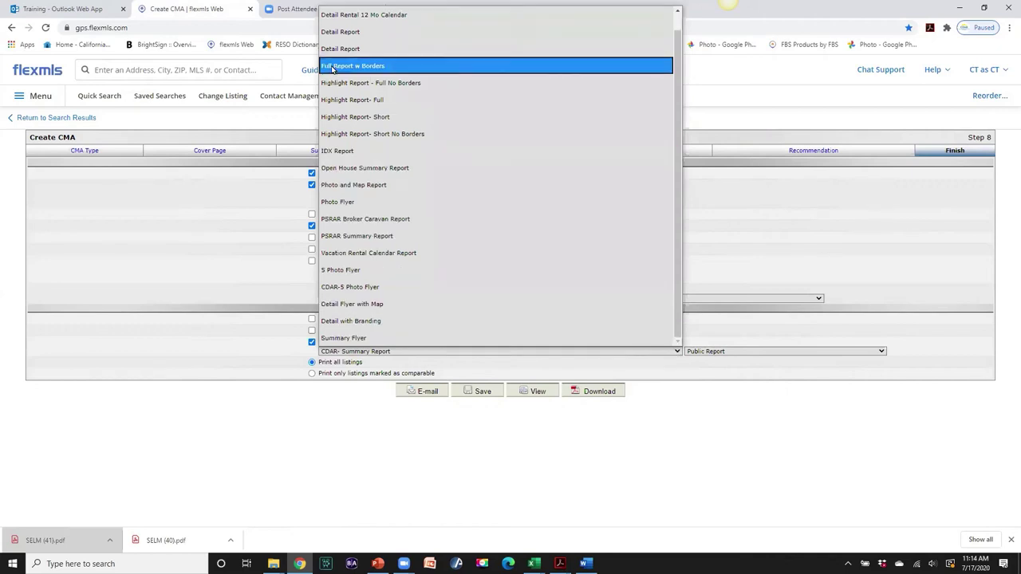
pyautogui.click(332, 50)
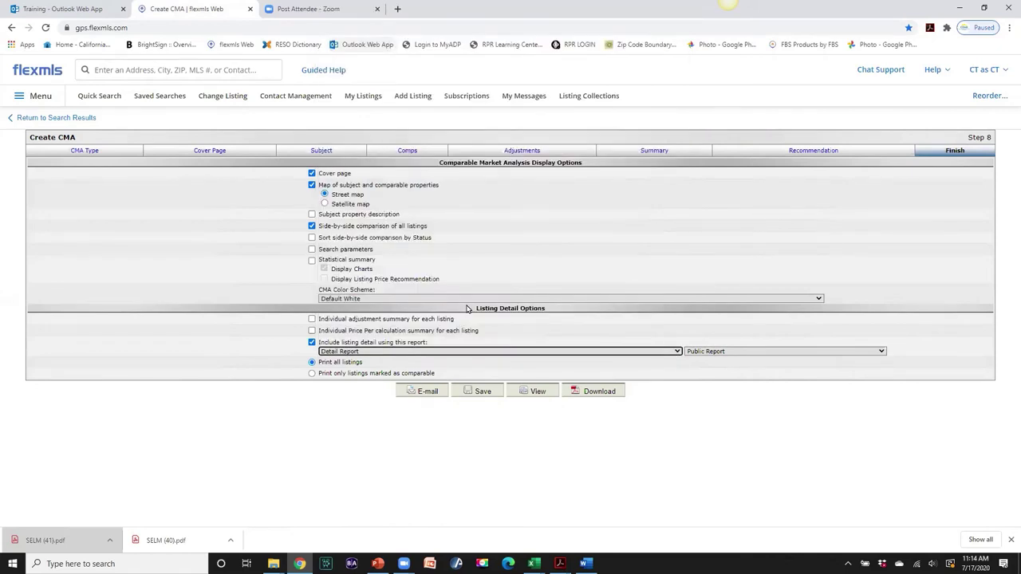
pyautogui.click(677, 351)
pyautogui.scroll(-1, 572, 304)
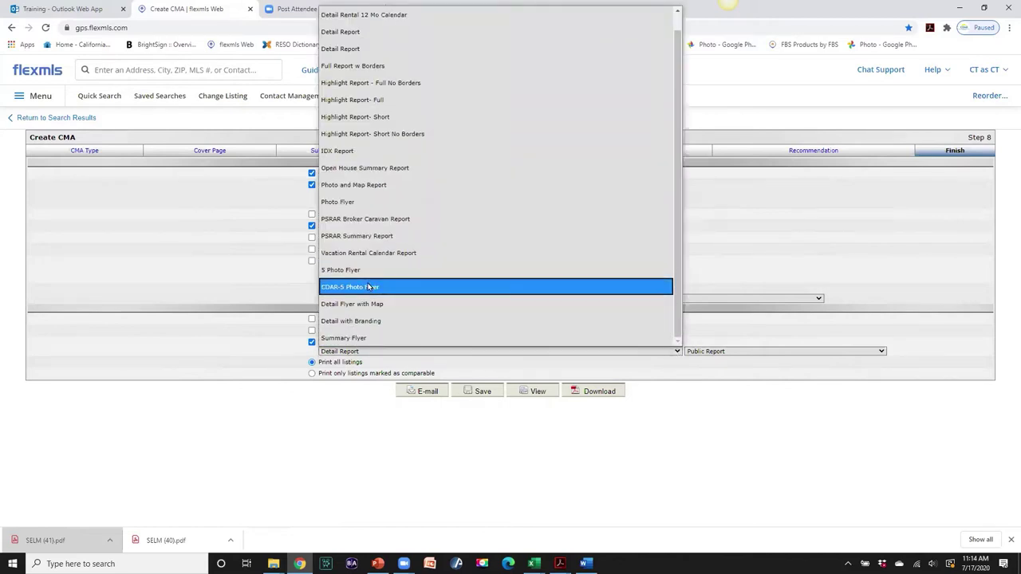
pyautogui.click(369, 287)
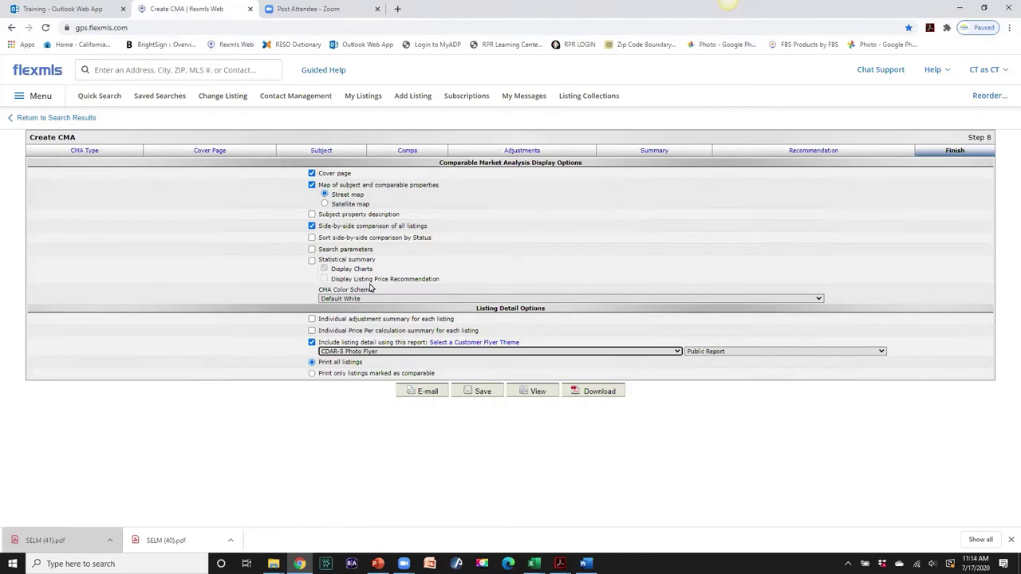
pyautogui.click(674, 352)
pyautogui.scroll(-1, 608, 336)
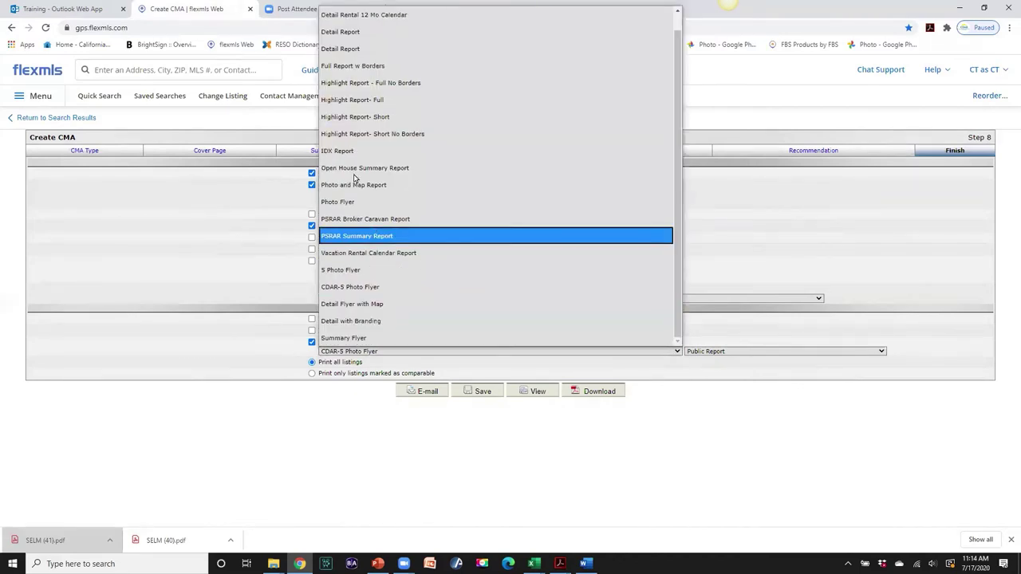
pyautogui.click(339, 51)
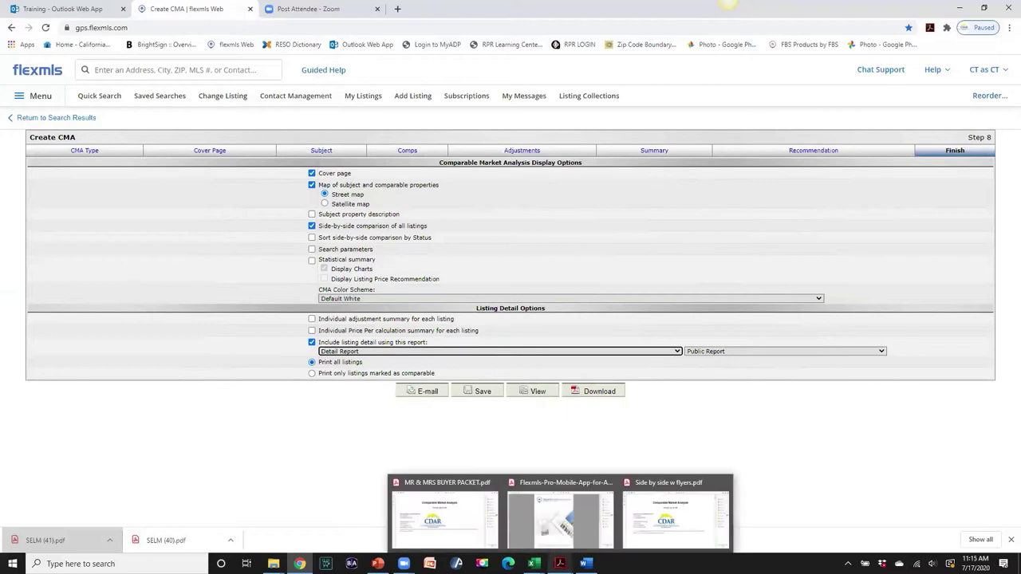
pyautogui.click(592, 391)
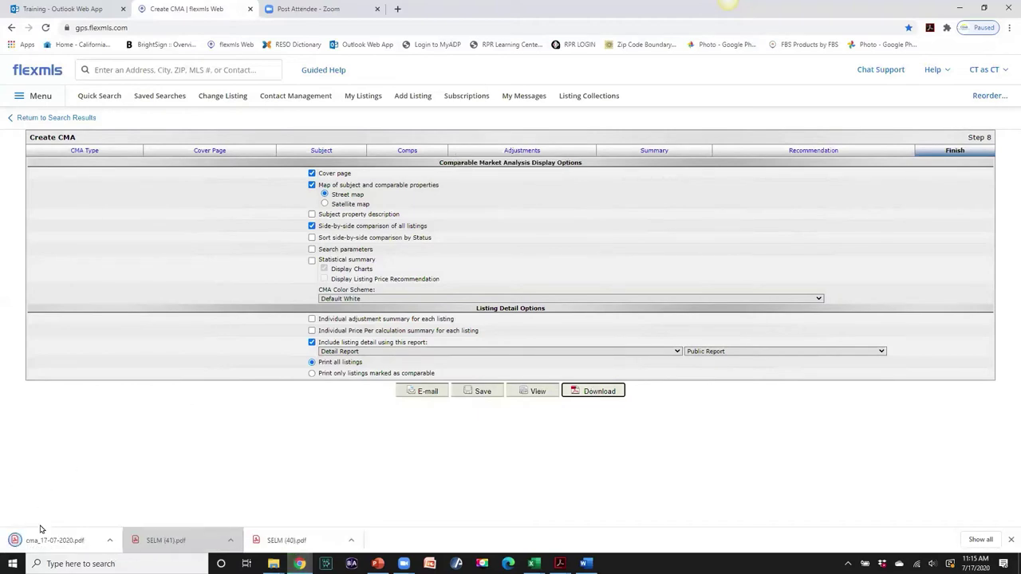
pyautogui.click(44, 540)
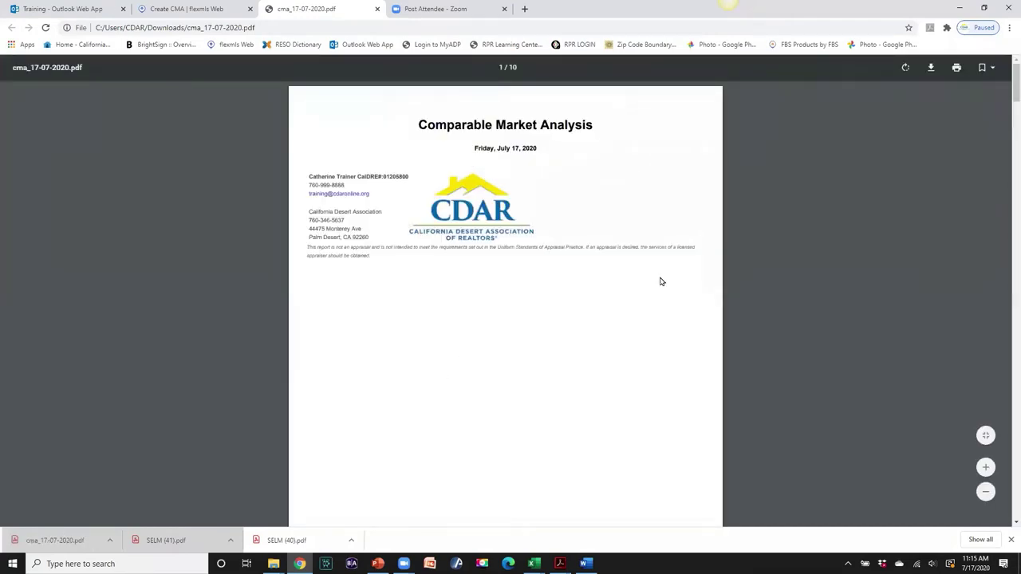
# - Review the map, comparison tables and listing reports in cma_17-07-2020.pdf, then close it
pyautogui.scroll(-5, 661, 282)
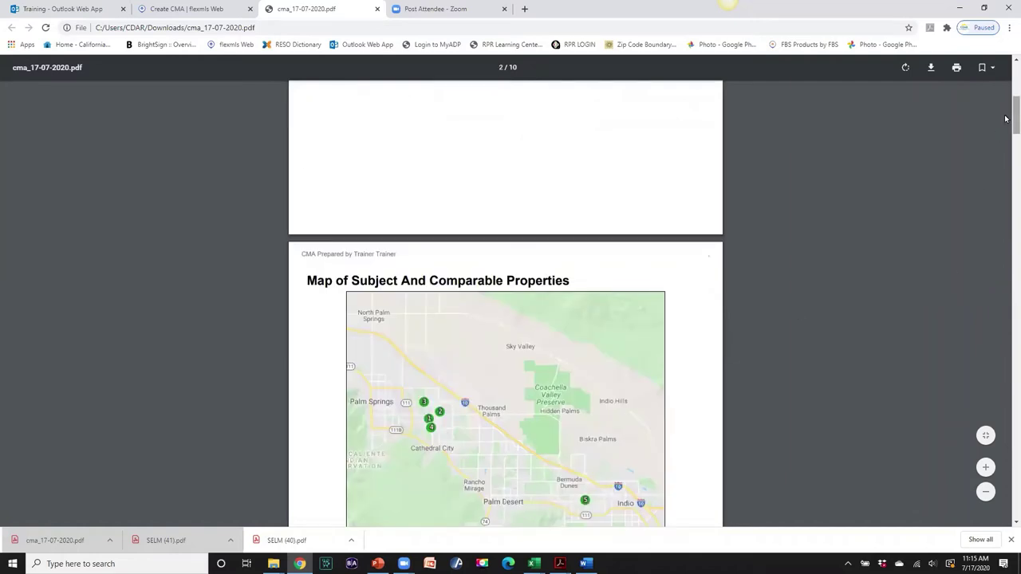
pyautogui.scroll(-1, 1006, 125)
pyautogui.scroll(-2, 1006, 127)
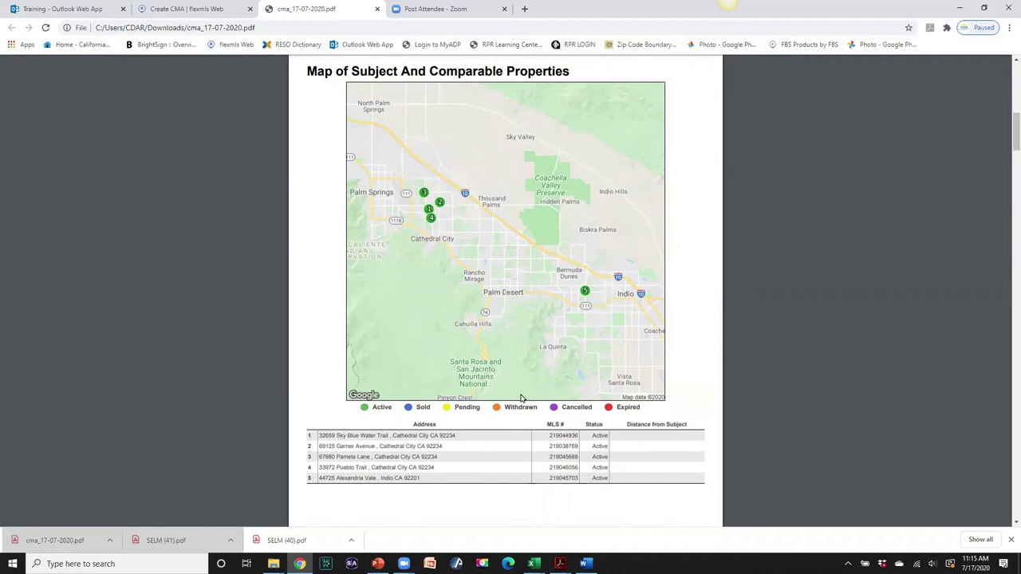
pyautogui.scroll(-5, 521, 397)
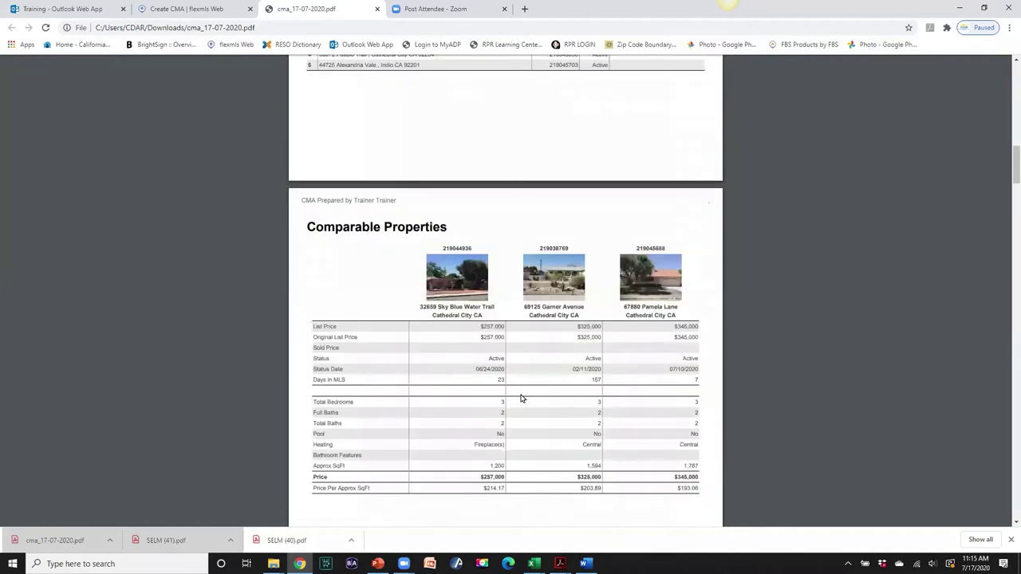
pyautogui.moveTo(1007, 169); pyautogui.dragTo(1005, 178)
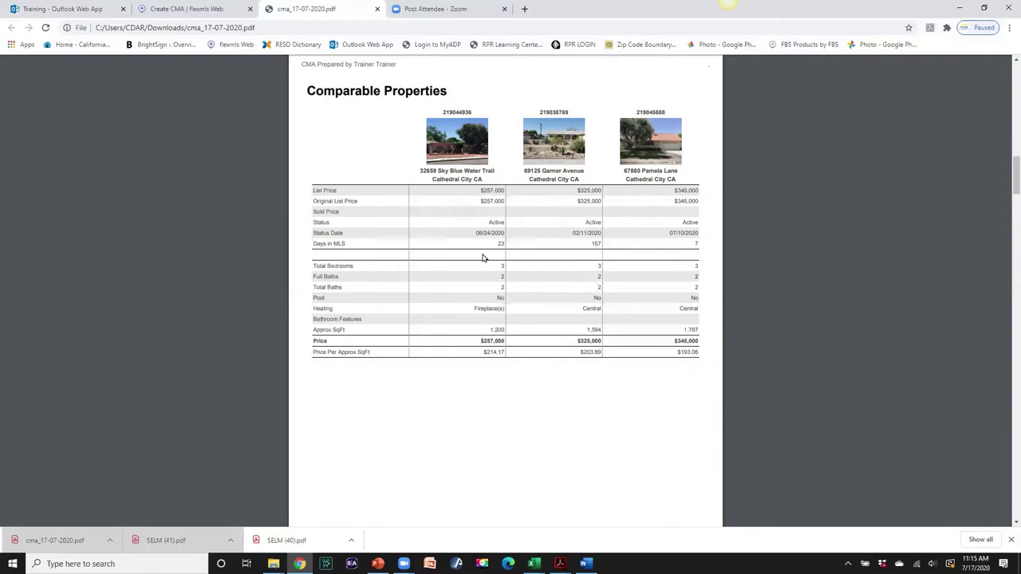
pyautogui.scroll(-3, 487, 257)
pyautogui.scroll(-4, 488, 257)
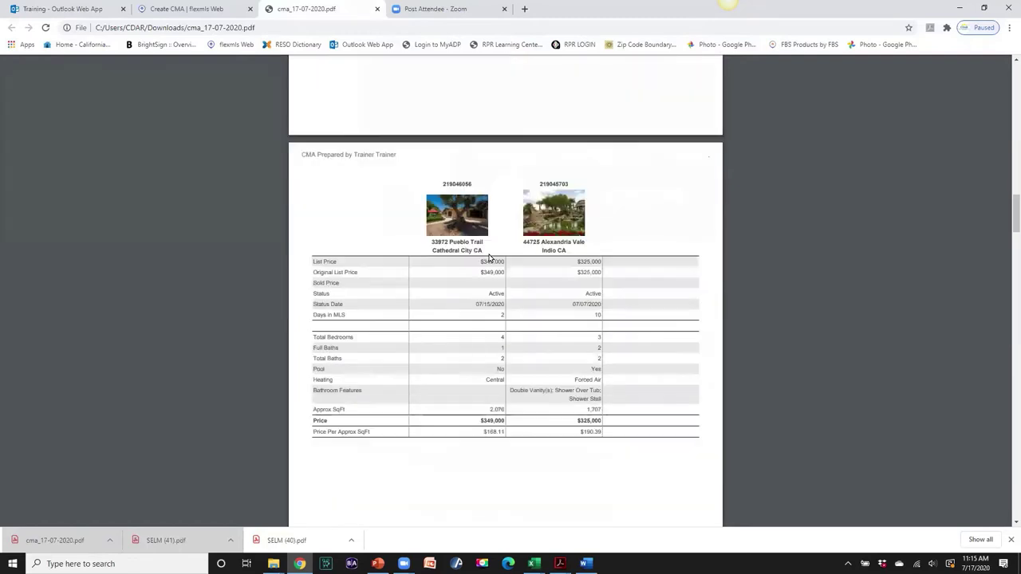
pyautogui.scroll(-1, 479, 268)
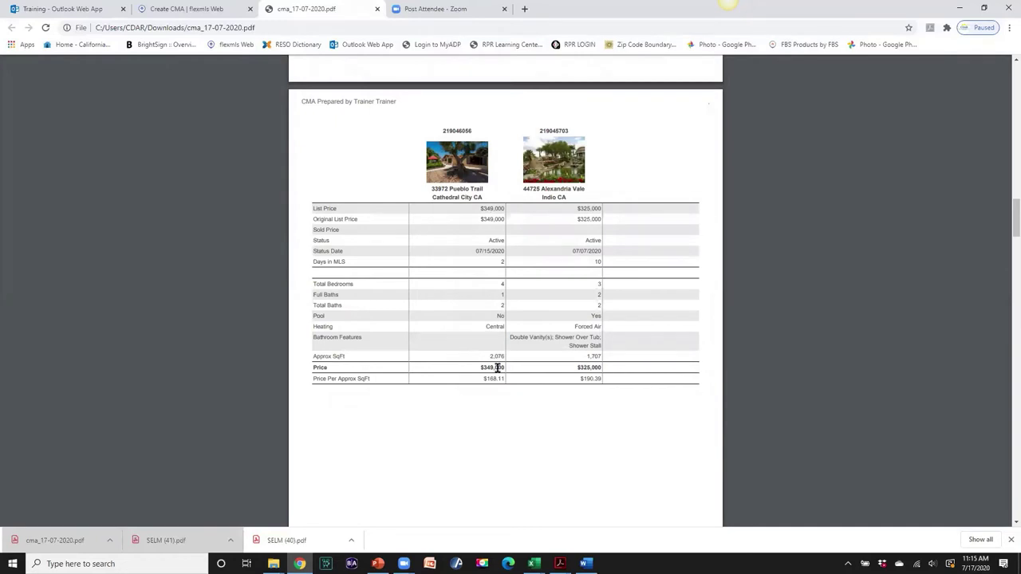
pyautogui.scroll(-8, 494, 369)
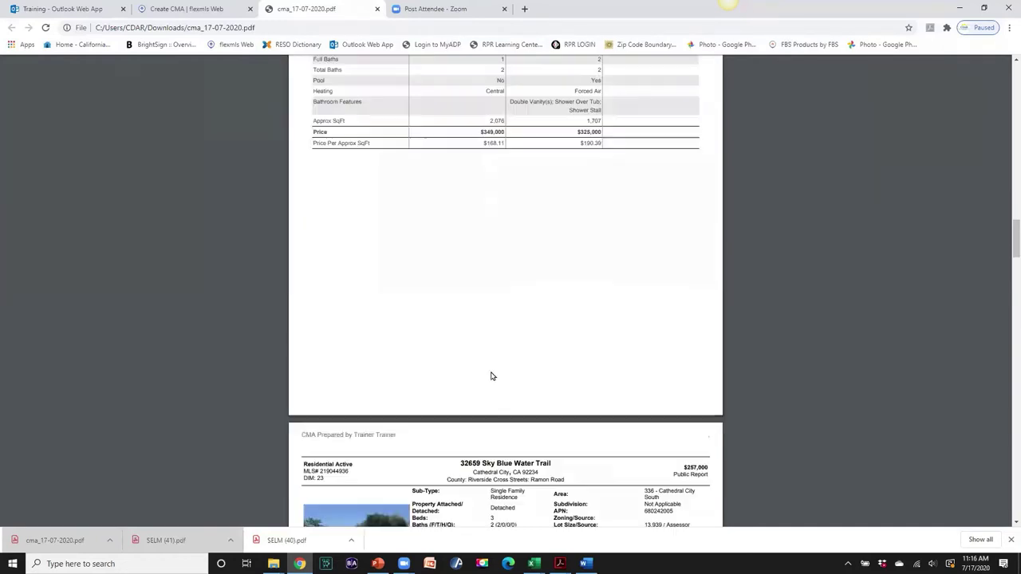
pyautogui.scroll(-10, 491, 375)
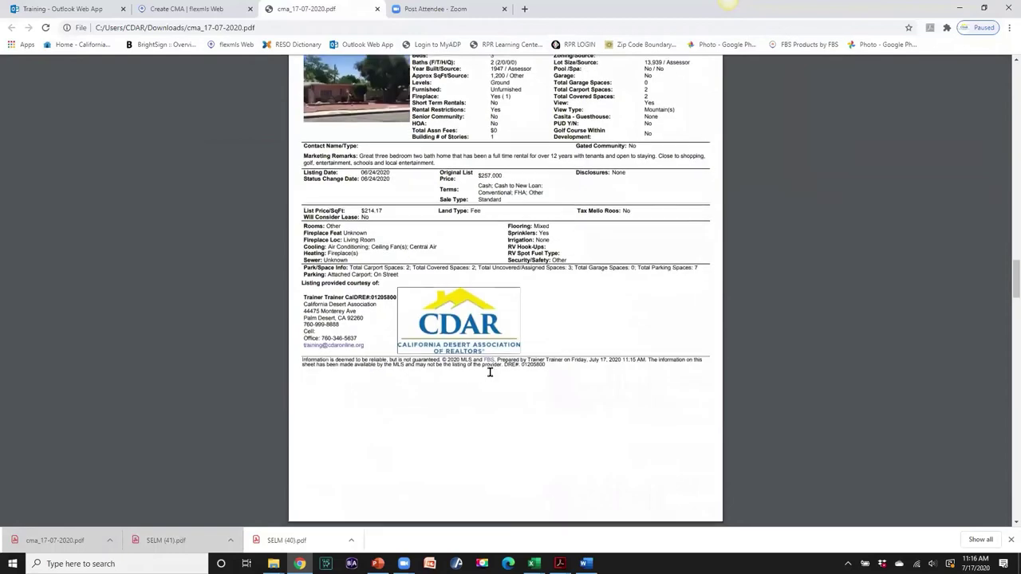
pyautogui.scroll(-10, 490, 374)
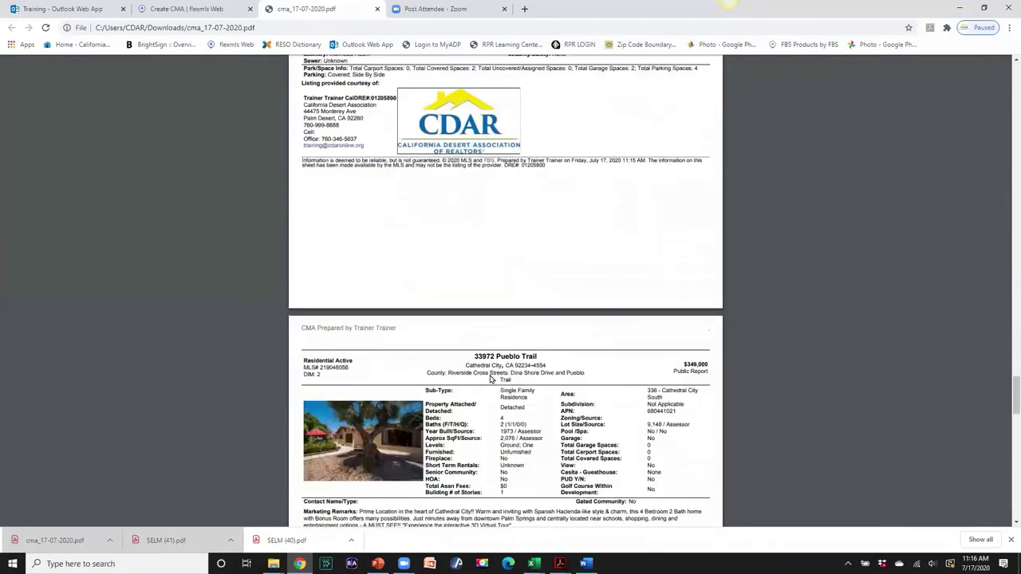
pyautogui.scroll(-20, 490, 379)
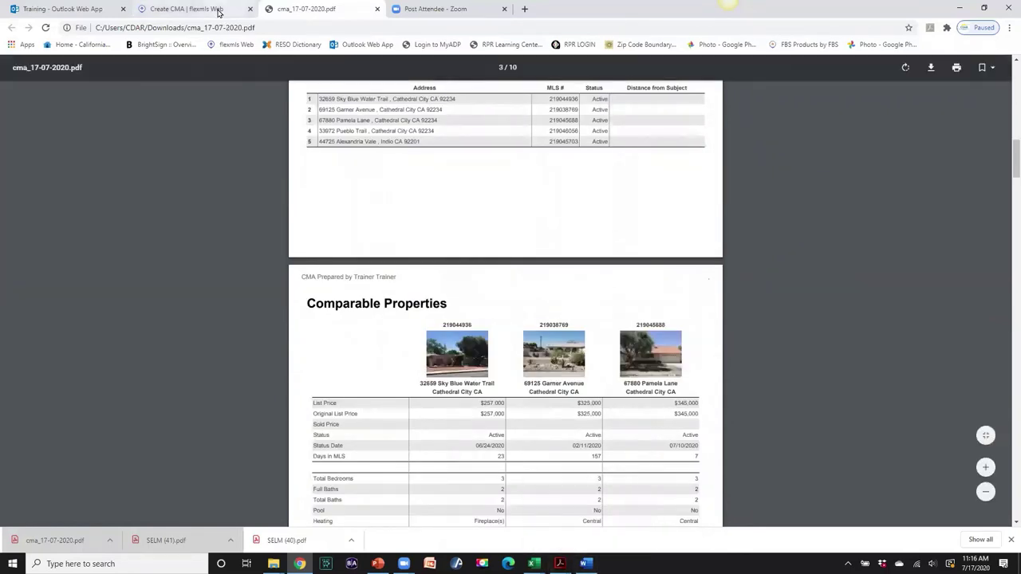
pyautogui.click(376, 10)
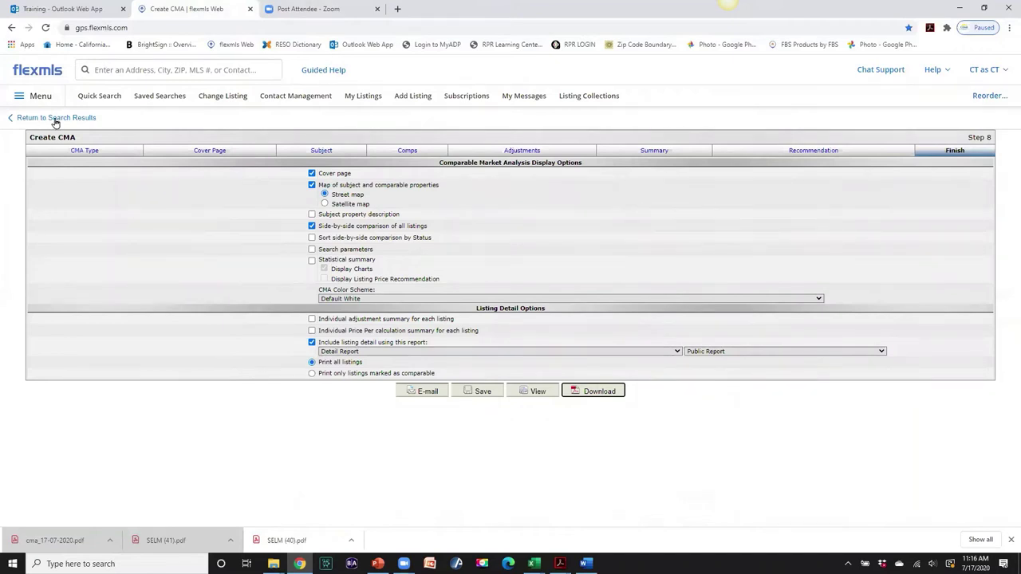
# - Leave the CMA for search results, show the collection in detail view, and open Neighborhood Profile
pyautogui.click(55, 119)
pyautogui.click(559, 90)
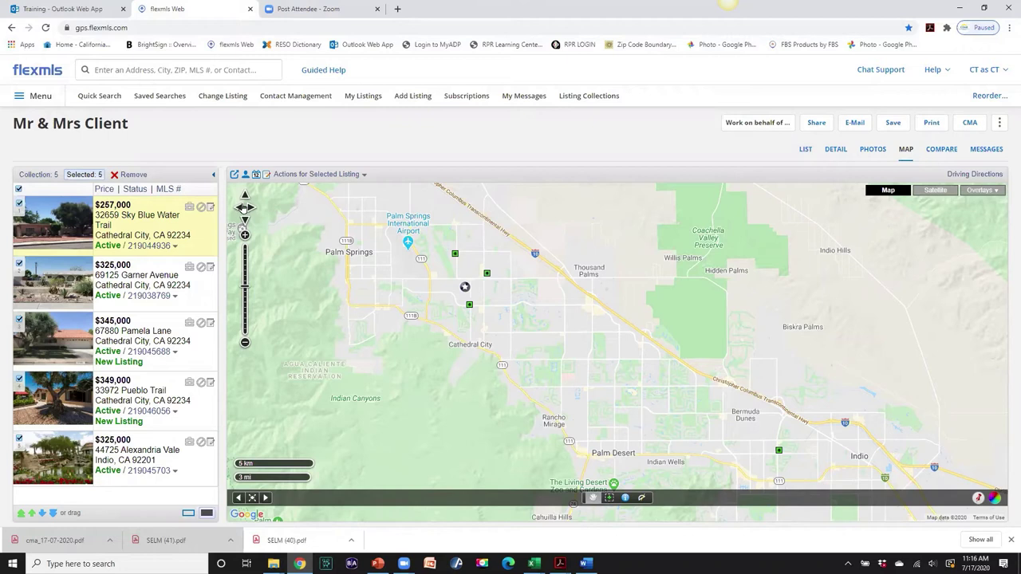
pyautogui.click(834, 151)
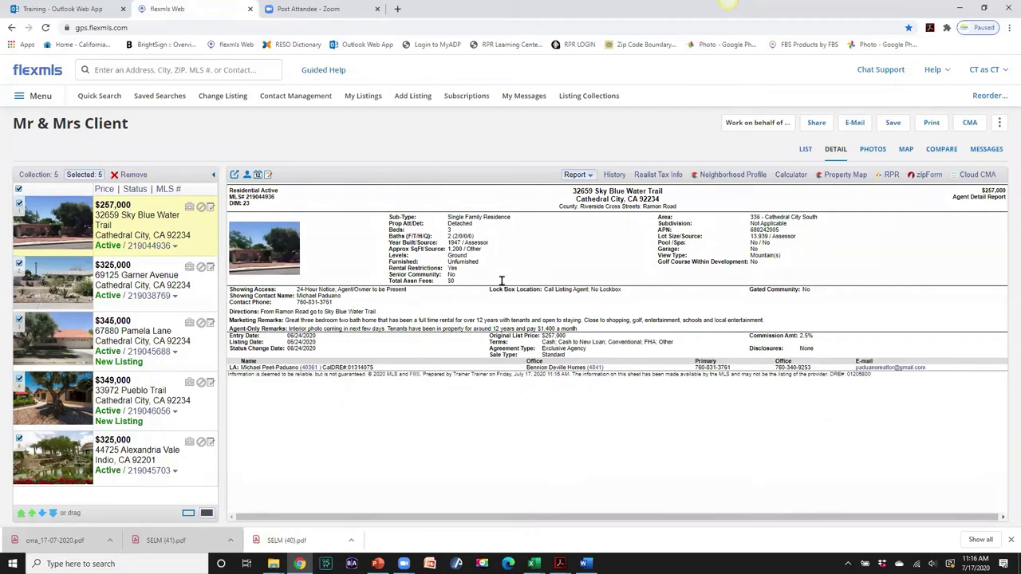
pyautogui.click(736, 176)
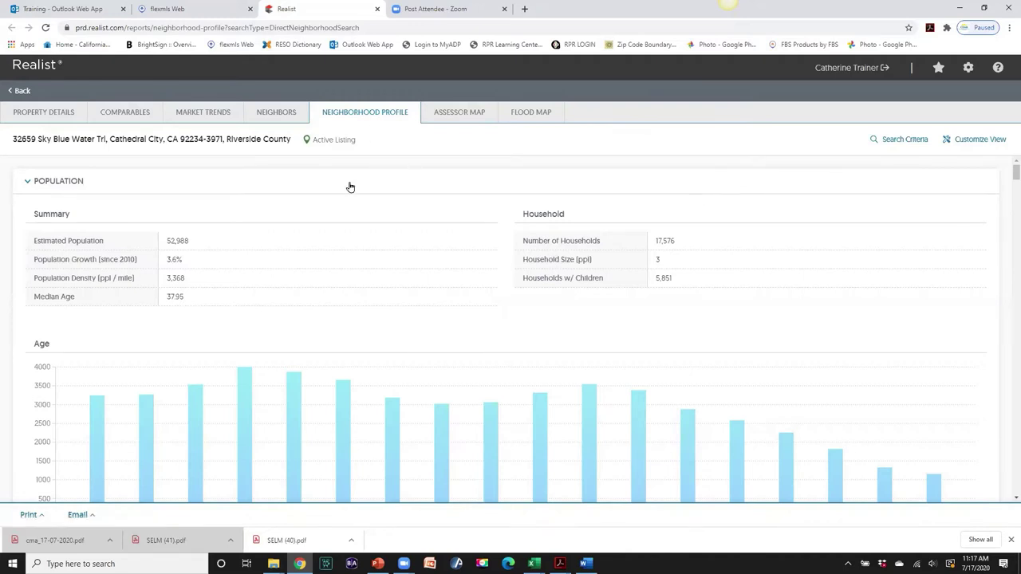
# - Review the Neighborhood Profile's Schools and Local Businesses sections, then return to the Population summary
pyautogui.scroll(-4, 379, 194)
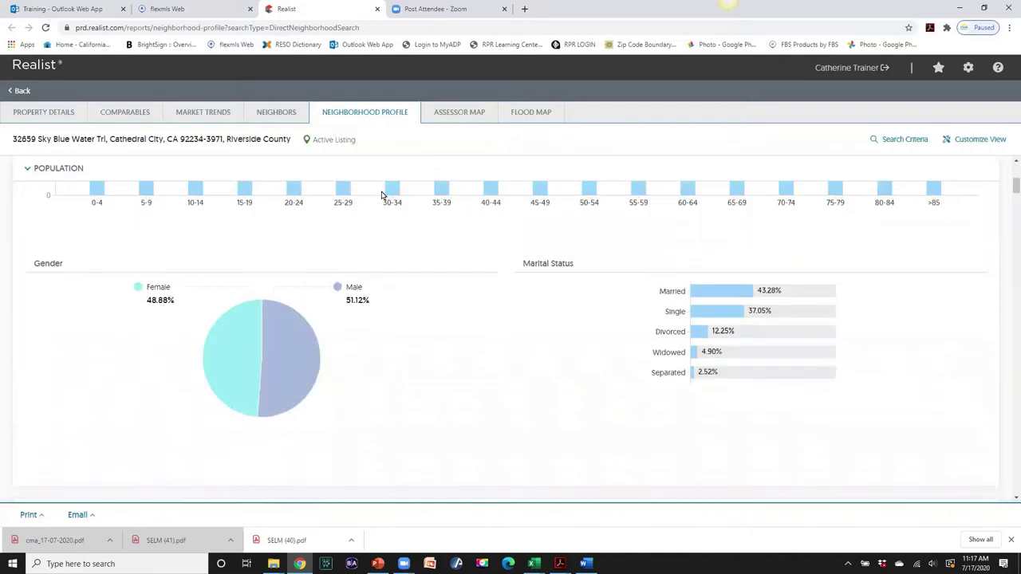
pyautogui.scroll(-5, 382, 193)
pyautogui.scroll(1, 382, 196)
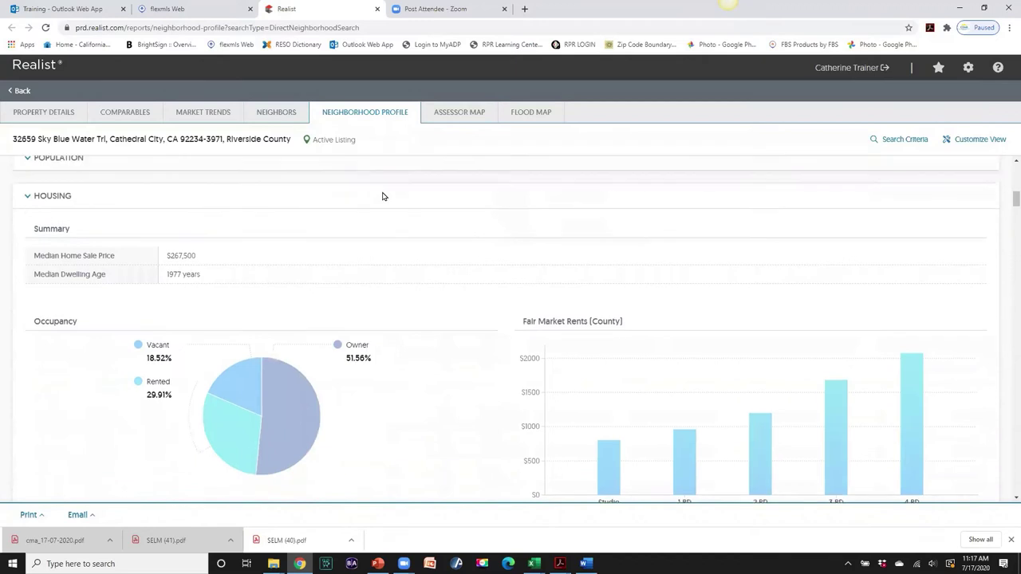
pyautogui.scroll(-1, 383, 196)
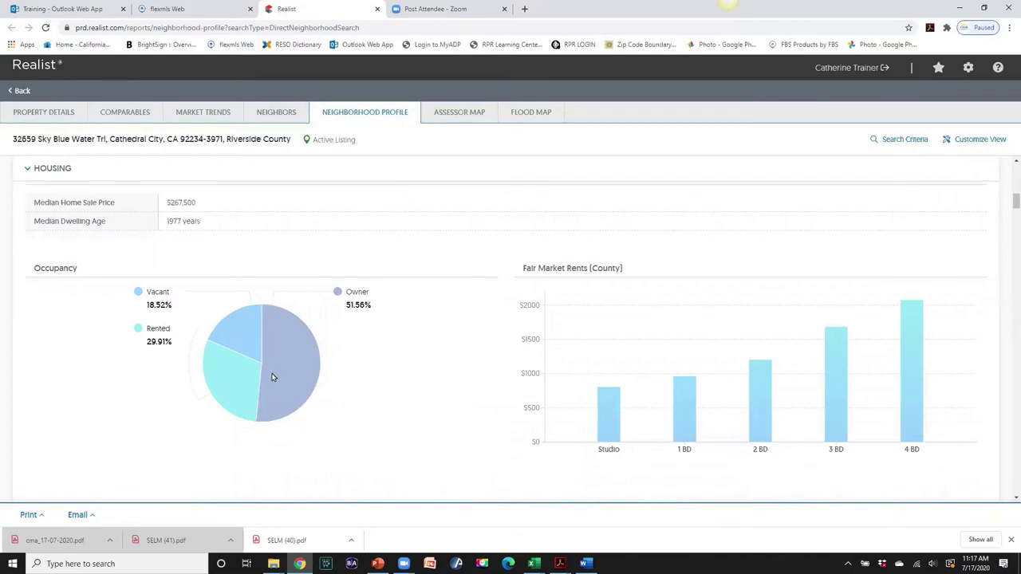
pyautogui.scroll(-5, 443, 356)
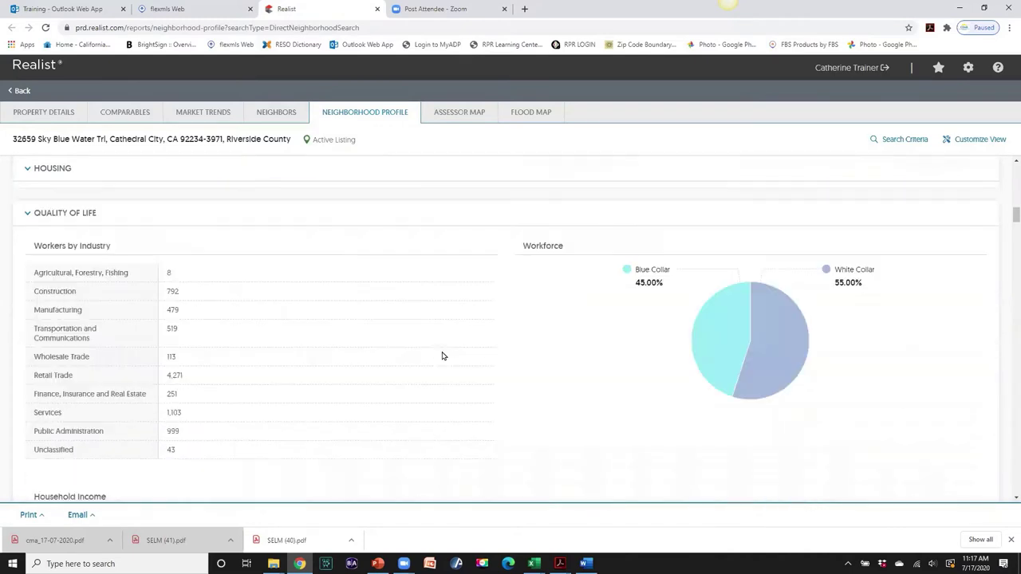
pyautogui.scroll(-6, 443, 356)
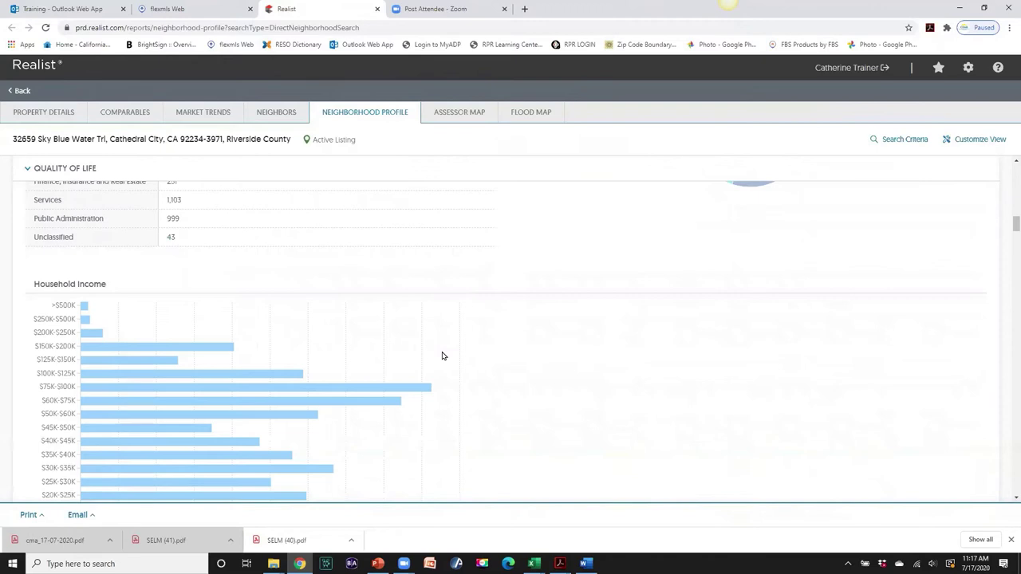
pyautogui.scroll(-7, 443, 355)
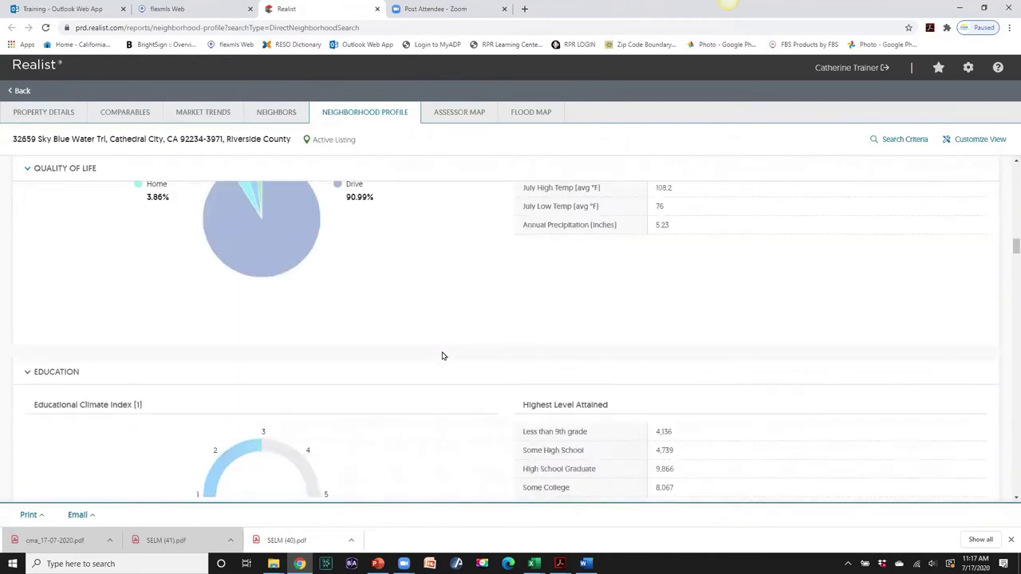
pyautogui.scroll(-4, 443, 356)
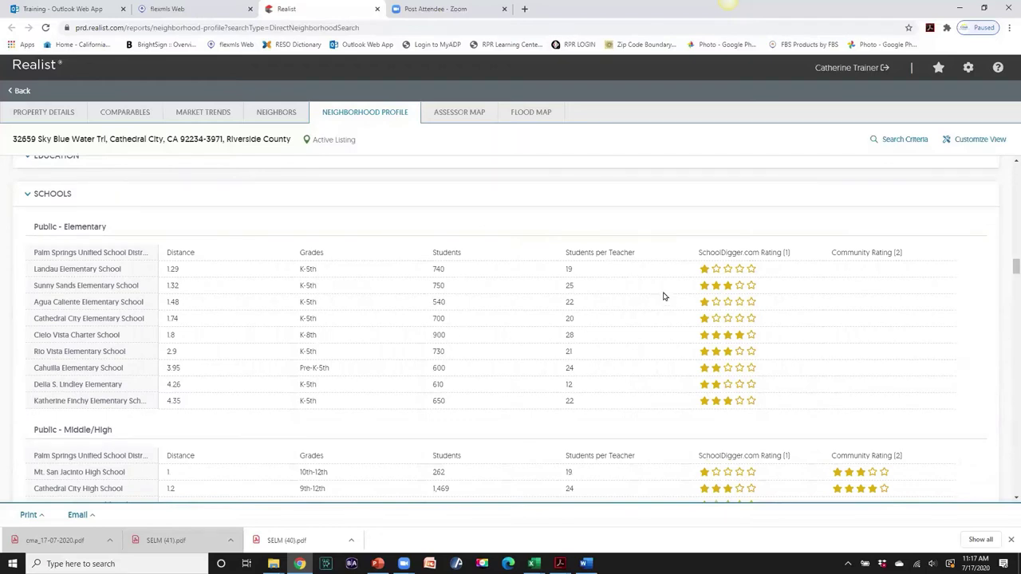
pyautogui.scroll(-1, 279, 342)
pyautogui.scroll(-3, 278, 342)
pyautogui.scroll(-2, 296, 332)
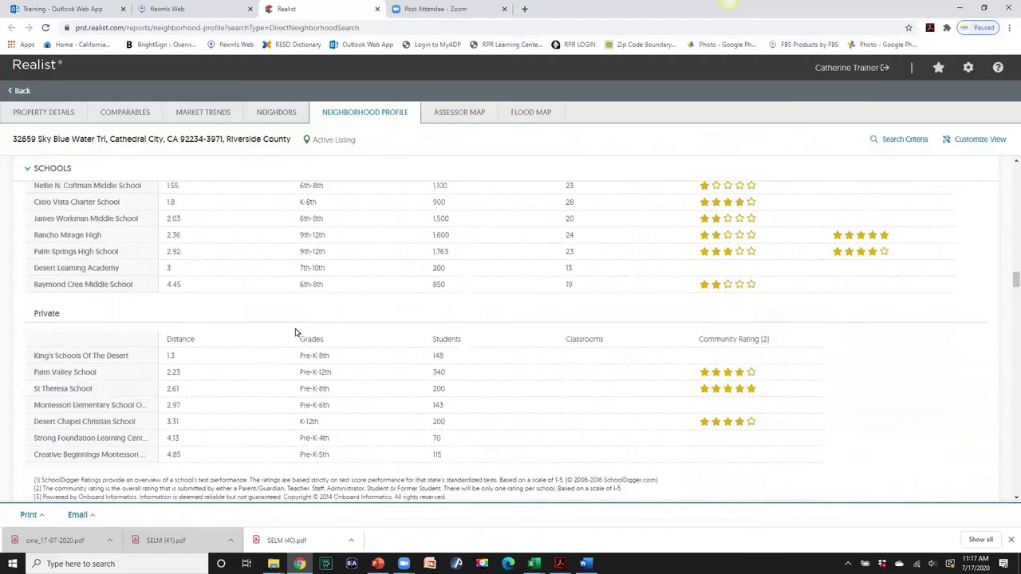
pyautogui.scroll(-3, 297, 332)
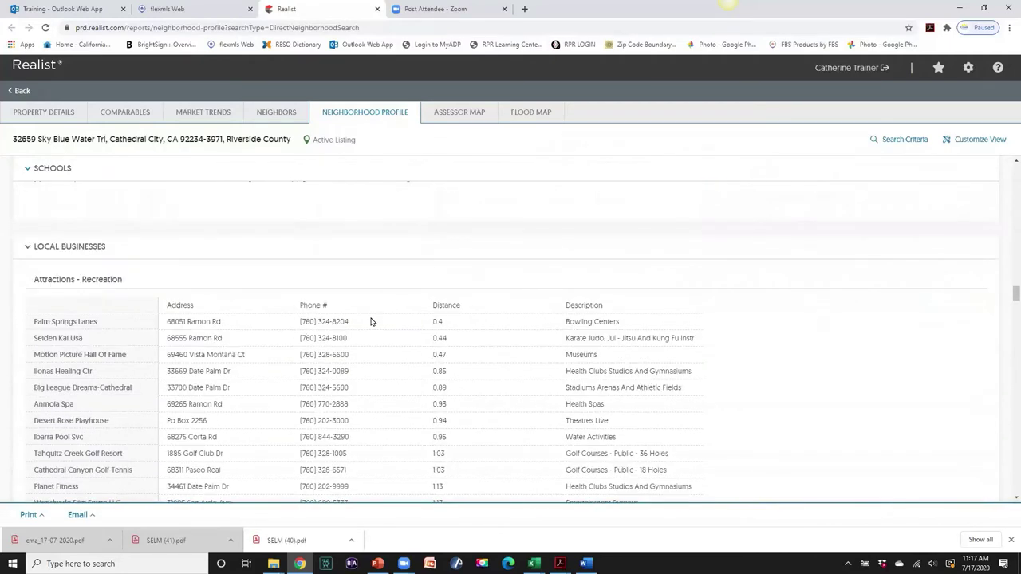
pyautogui.scroll(-1, 465, 329)
pyautogui.scroll(1, 465, 329)
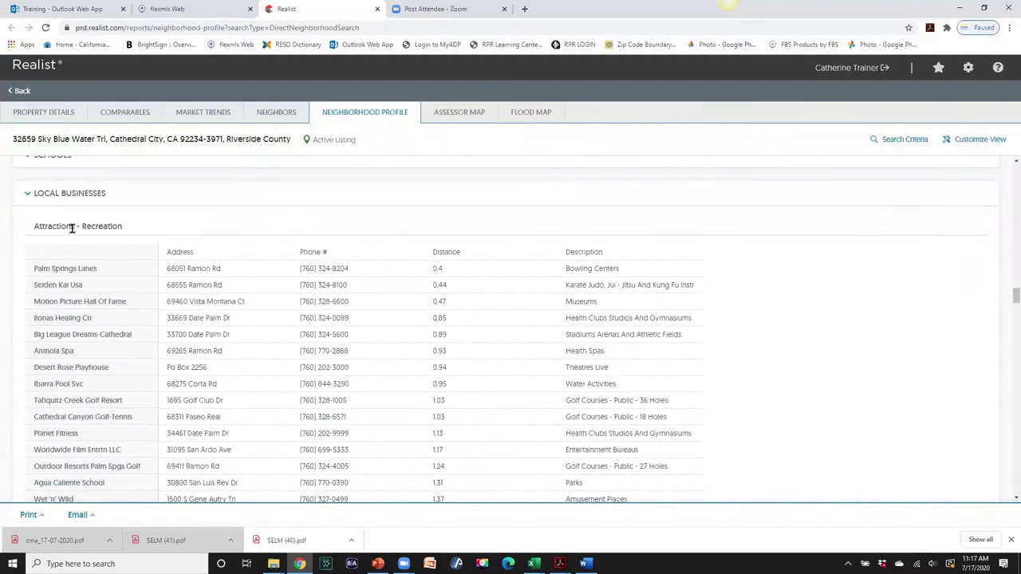
pyautogui.scroll(-5, 494, 319)
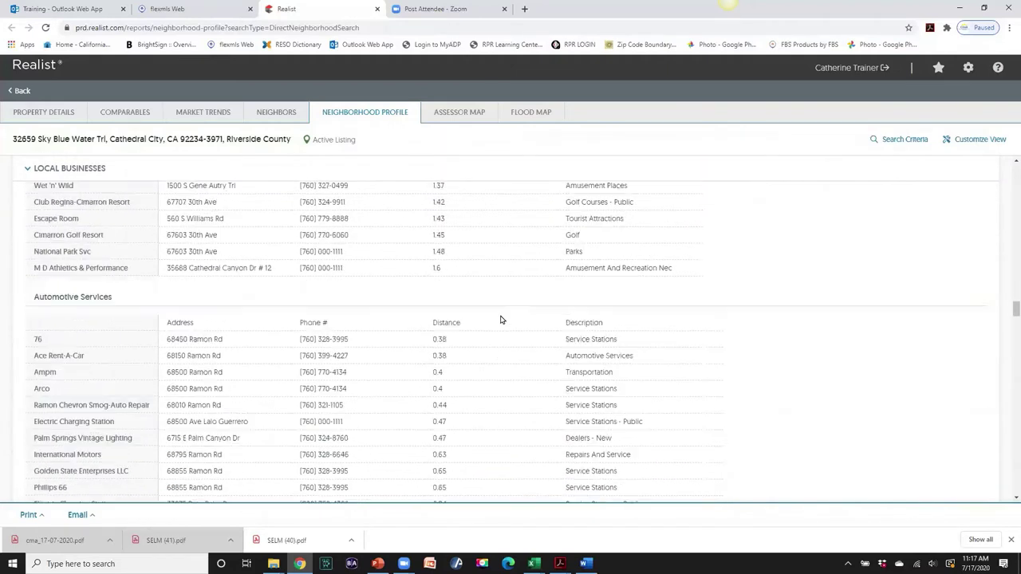
pyautogui.scroll(-5, 501, 320)
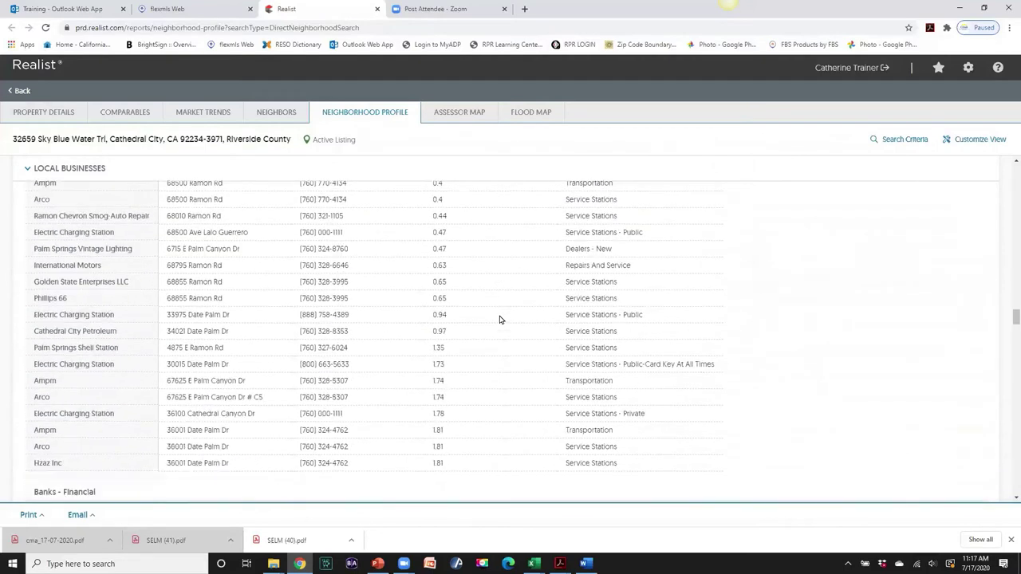
pyautogui.scroll(-4, 500, 321)
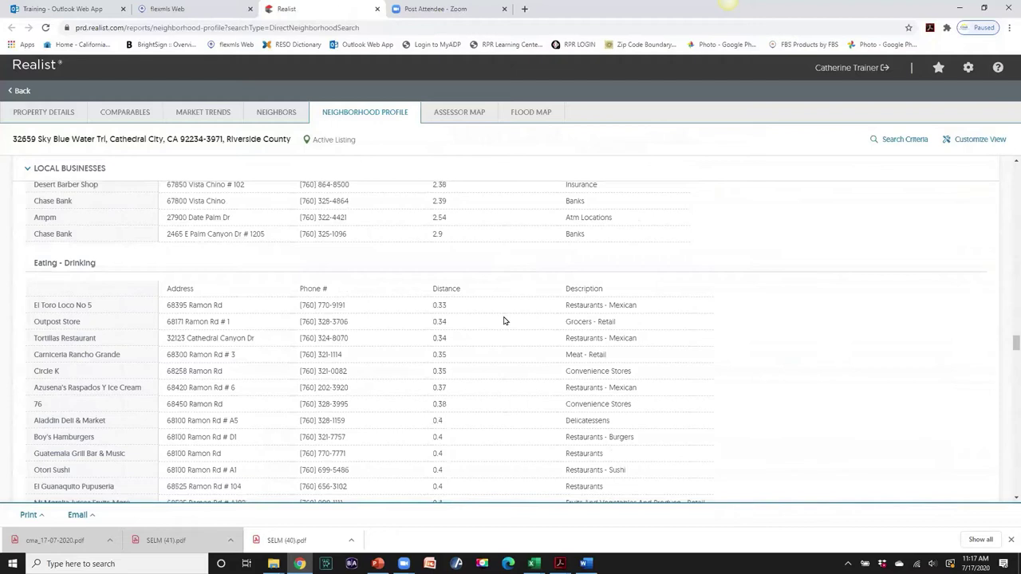
pyautogui.scroll(-1, 504, 321)
pyautogui.scroll(-4, 504, 321)
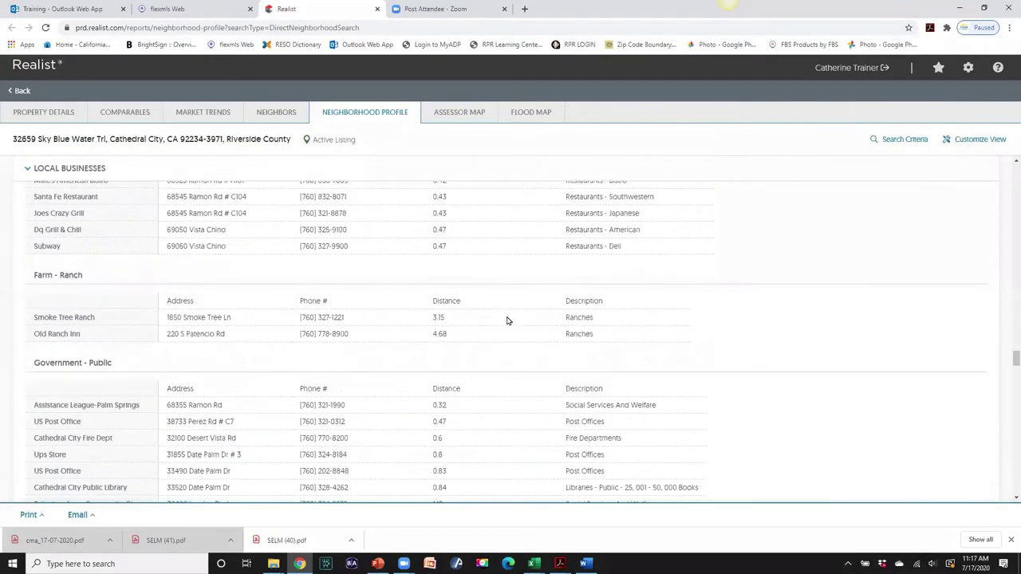
pyautogui.scroll(1, 506, 320)
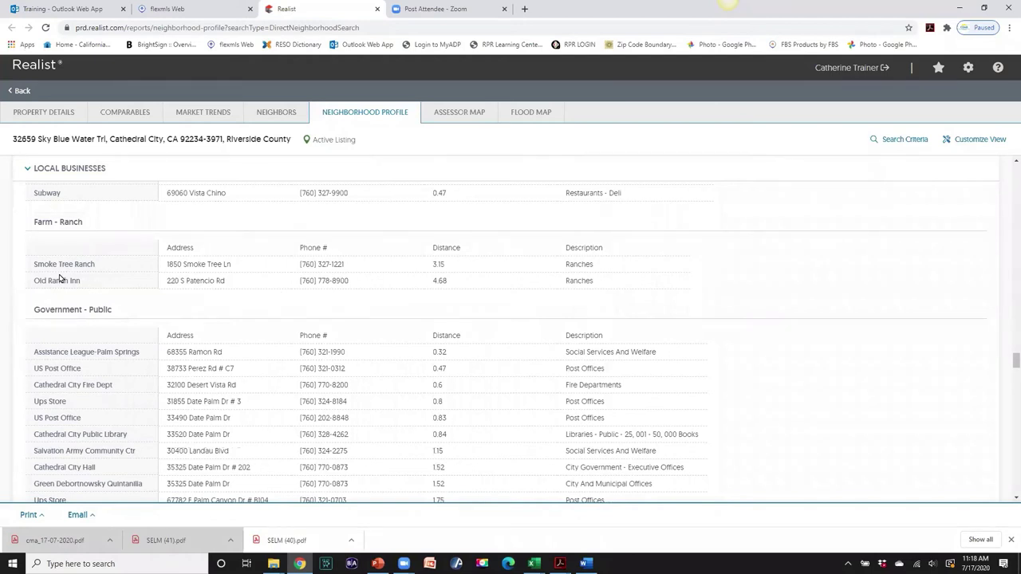
pyautogui.scroll(-1, 568, 387)
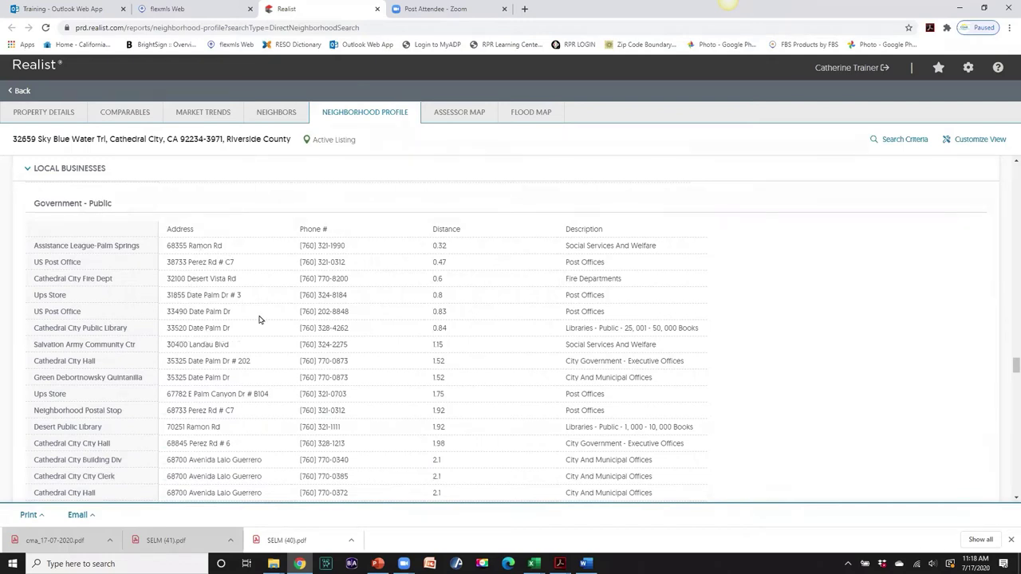
pyautogui.scroll(-3, 468, 305)
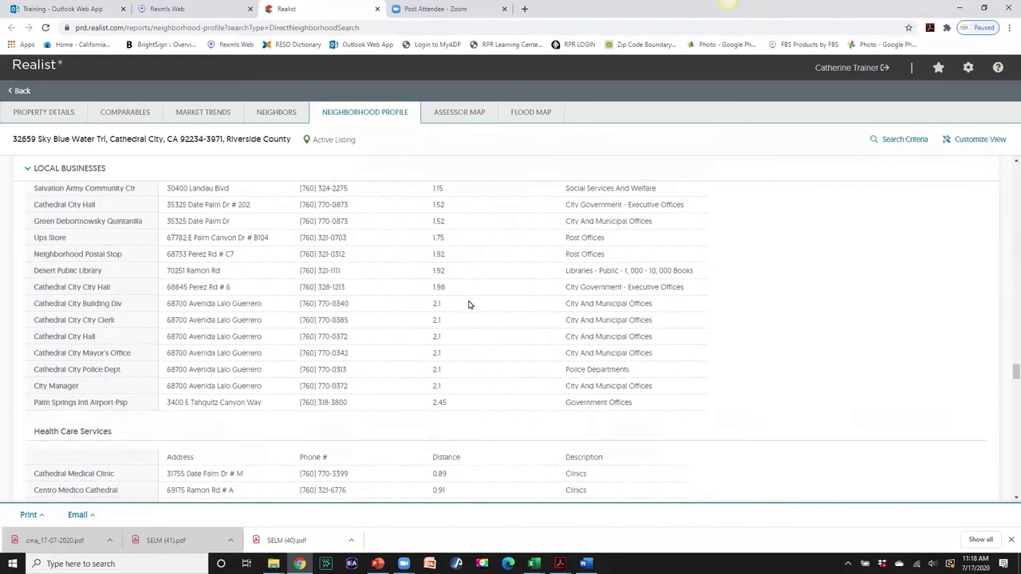
pyautogui.scroll(-5, 470, 305)
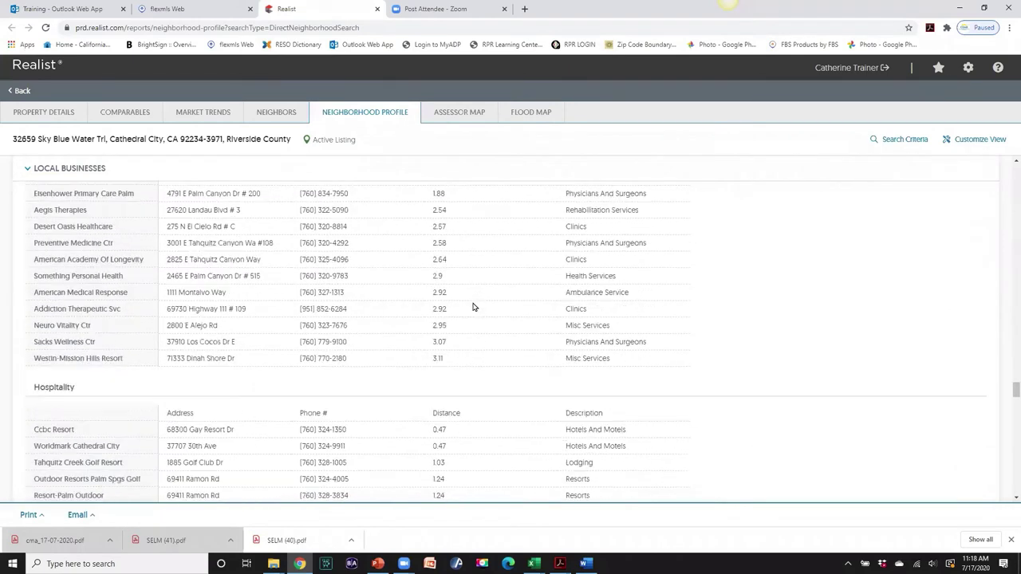
pyautogui.scroll(4, 467, 306)
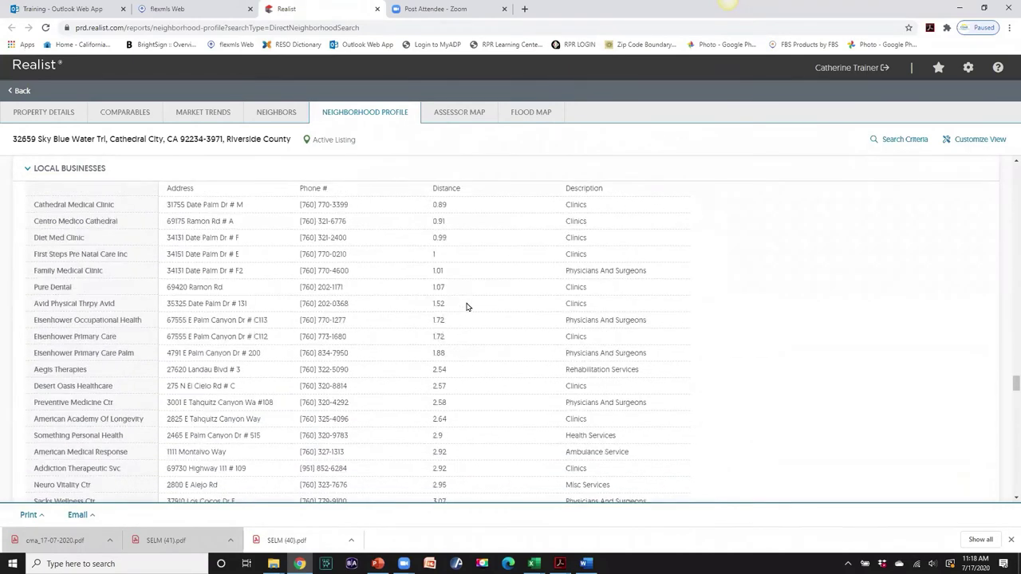
pyautogui.scroll(12, 467, 307)
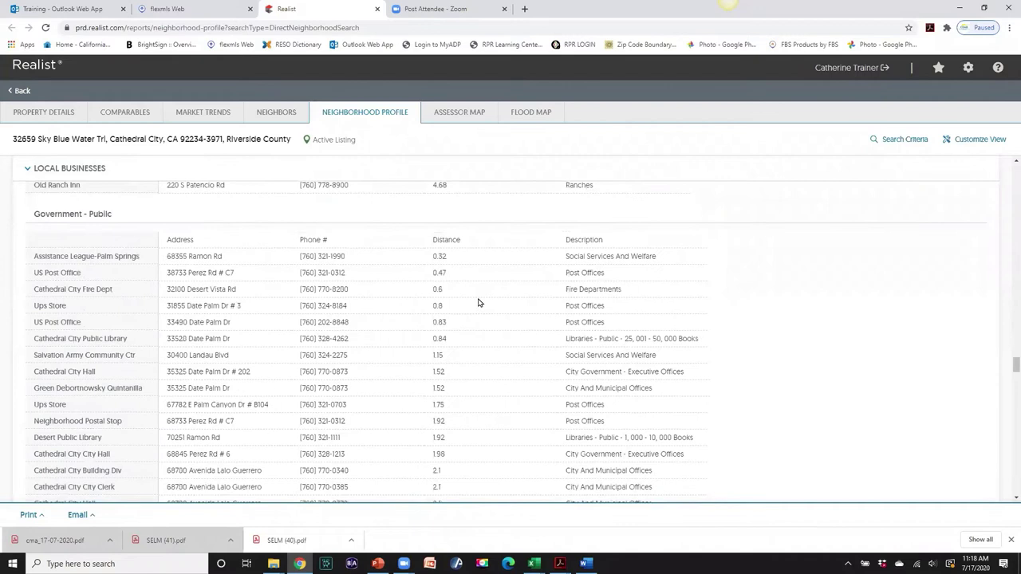
pyautogui.scroll(15, 479, 302)
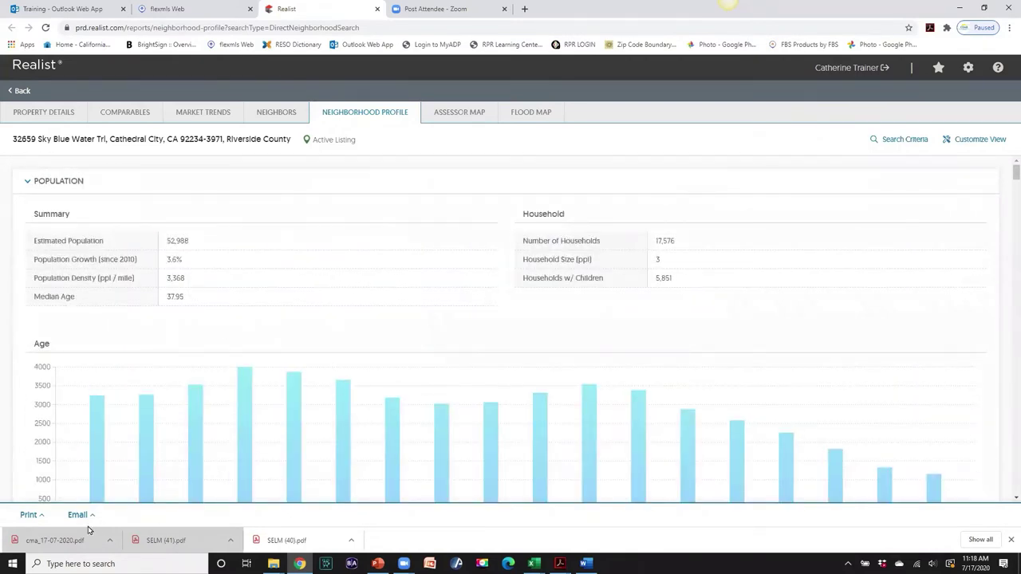
# - Bring up the report's Print options and dismiss them without printing
pyautogui.click(30, 515)
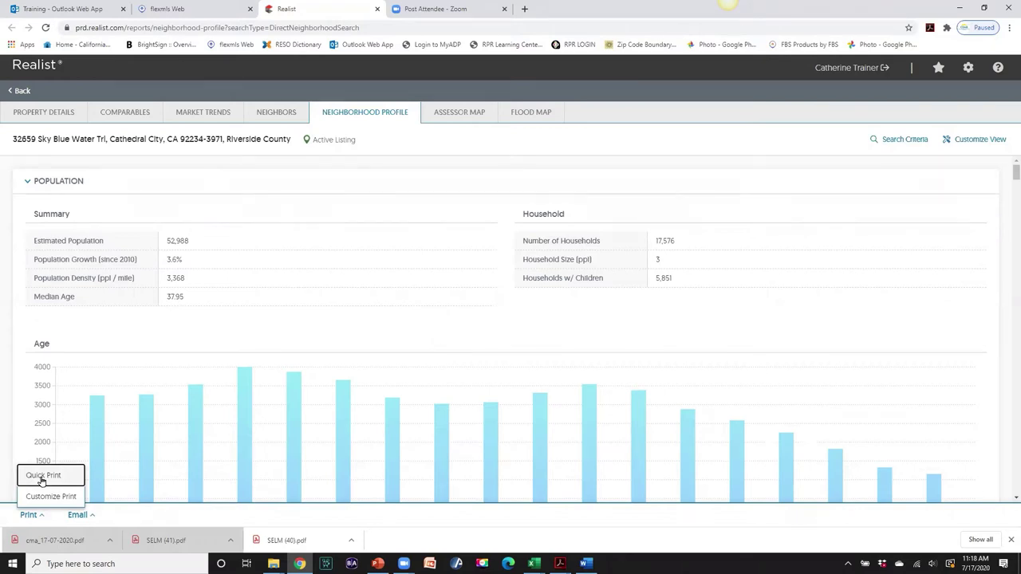
pyautogui.click(44, 481)
pyautogui.click(194, 116)
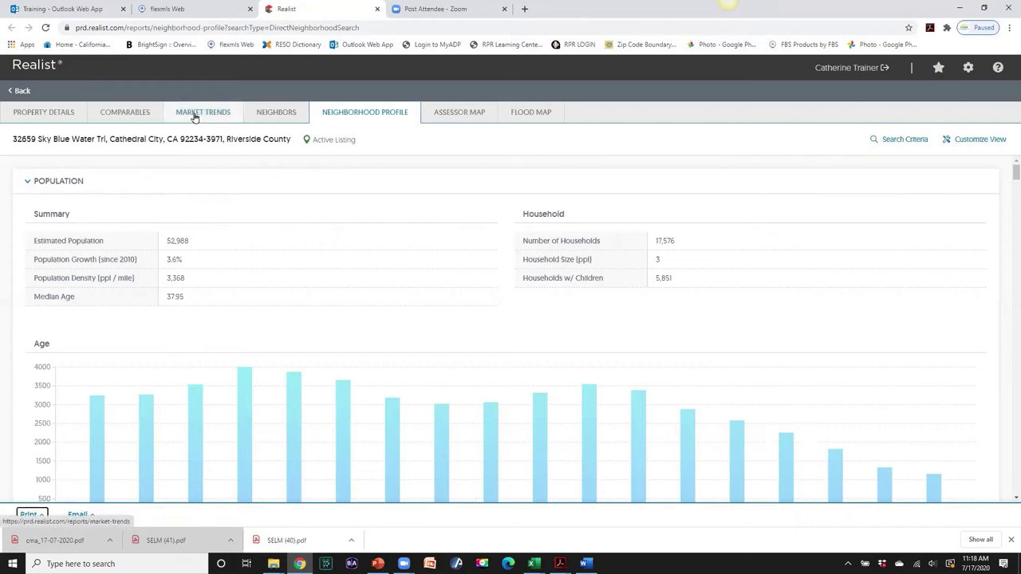
# - Review Market Trends for ZIP 92234: median price, sale-to-list ratio and sales activity charts
pyautogui.click(194, 116)
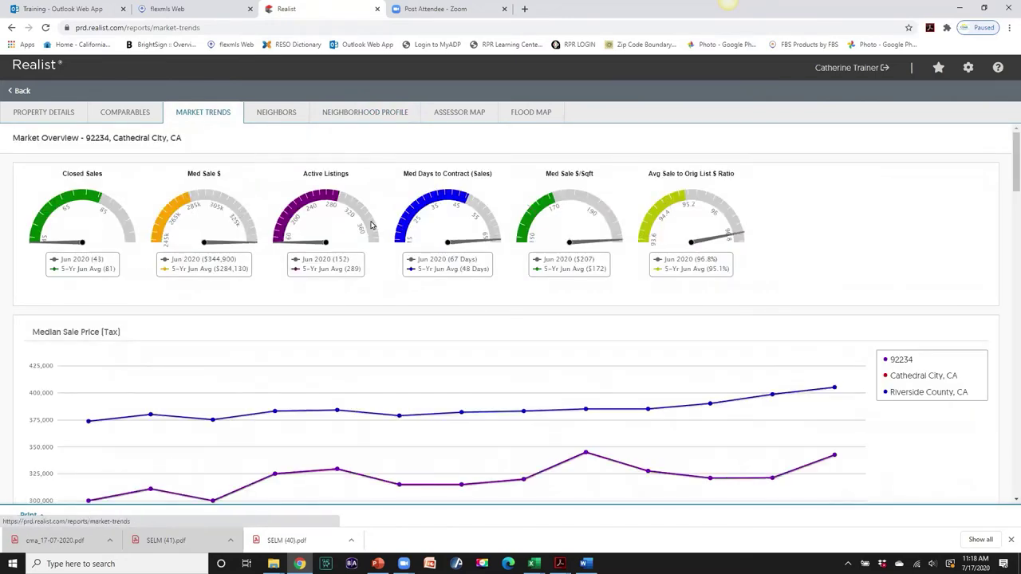
pyautogui.scroll(-2, 480, 312)
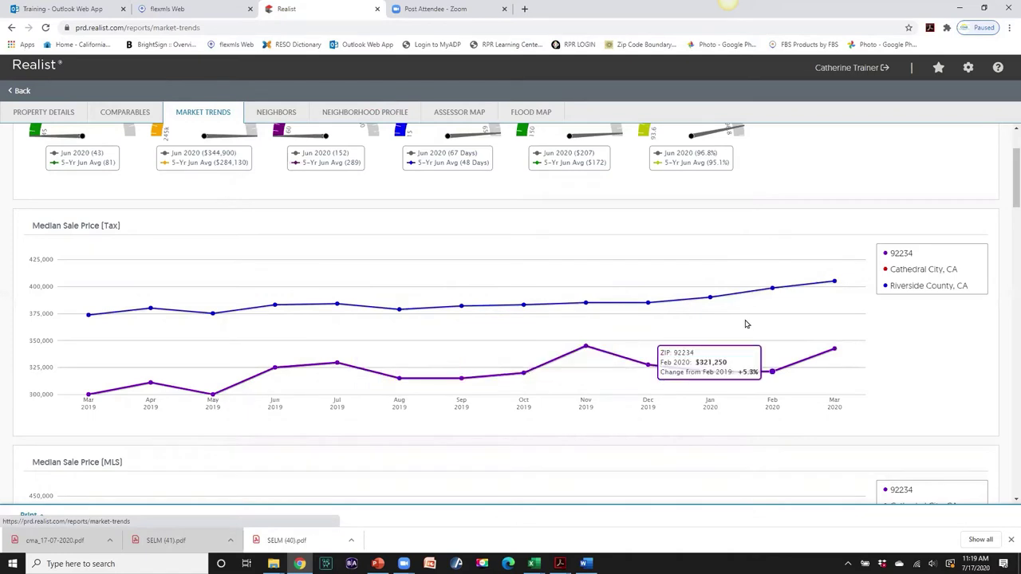
pyautogui.scroll(-3, 746, 324)
pyautogui.scroll(-1, 746, 323)
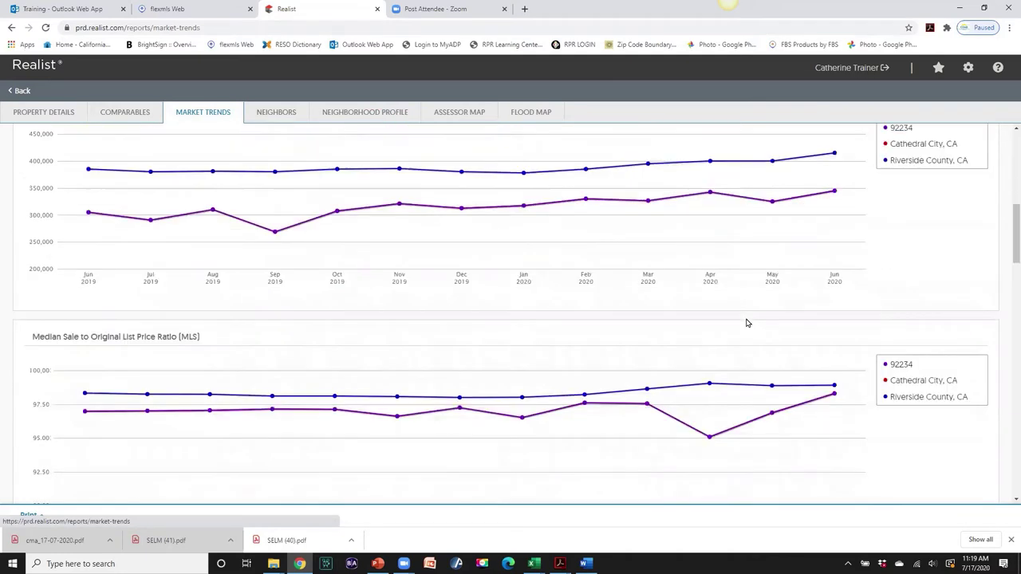
pyautogui.scroll(1, 746, 323)
pyautogui.scroll(-2, 746, 323)
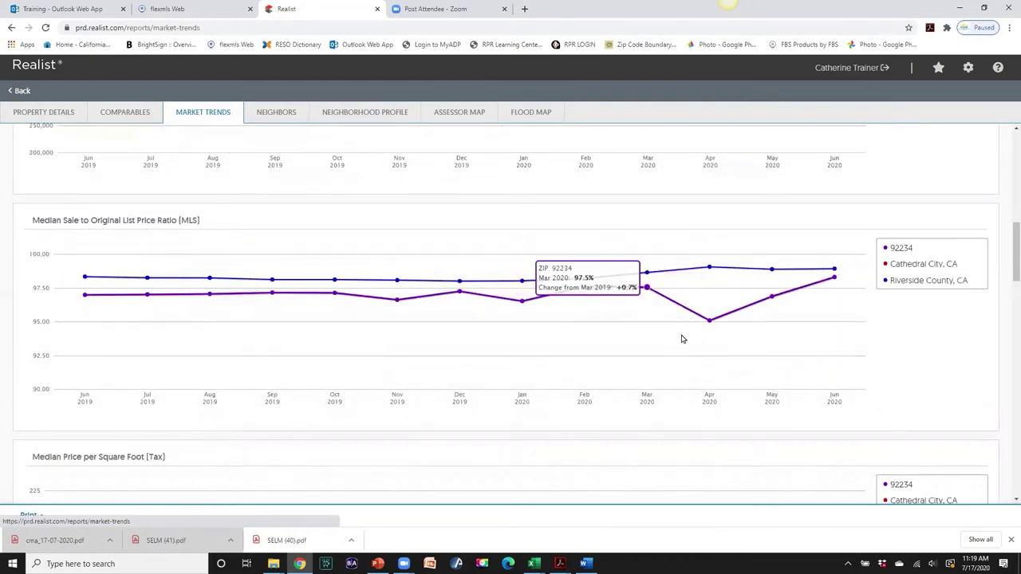
pyautogui.moveTo(696, 337)
pyautogui.scroll(-6, 696, 338)
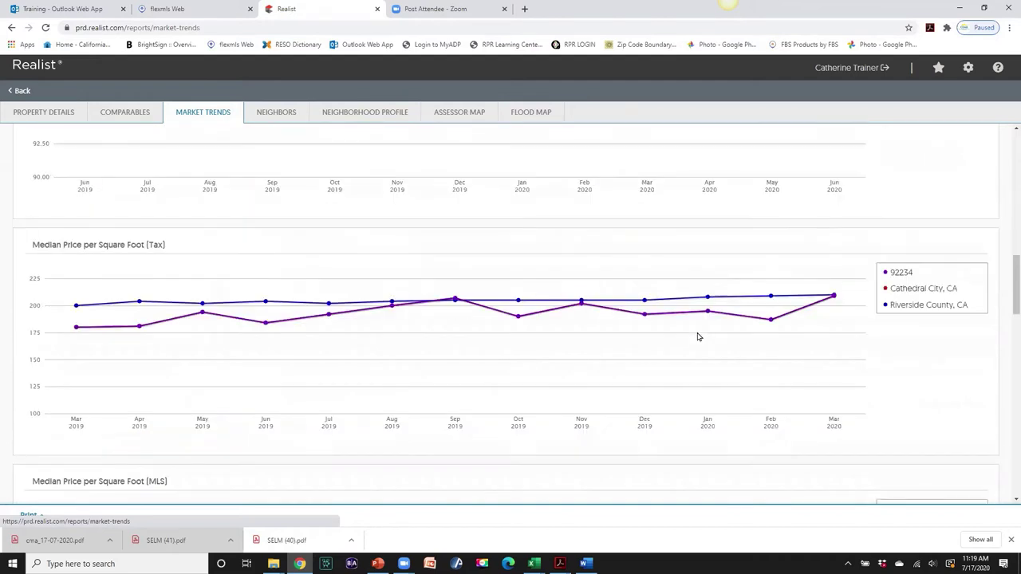
pyautogui.scroll(-2, 697, 337)
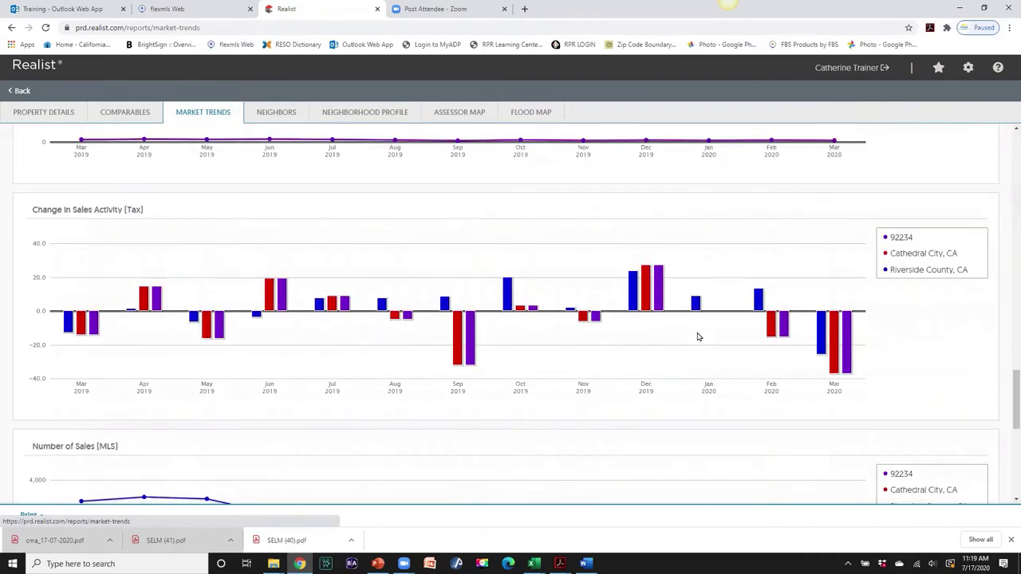
pyautogui.scroll(-3, 697, 337)
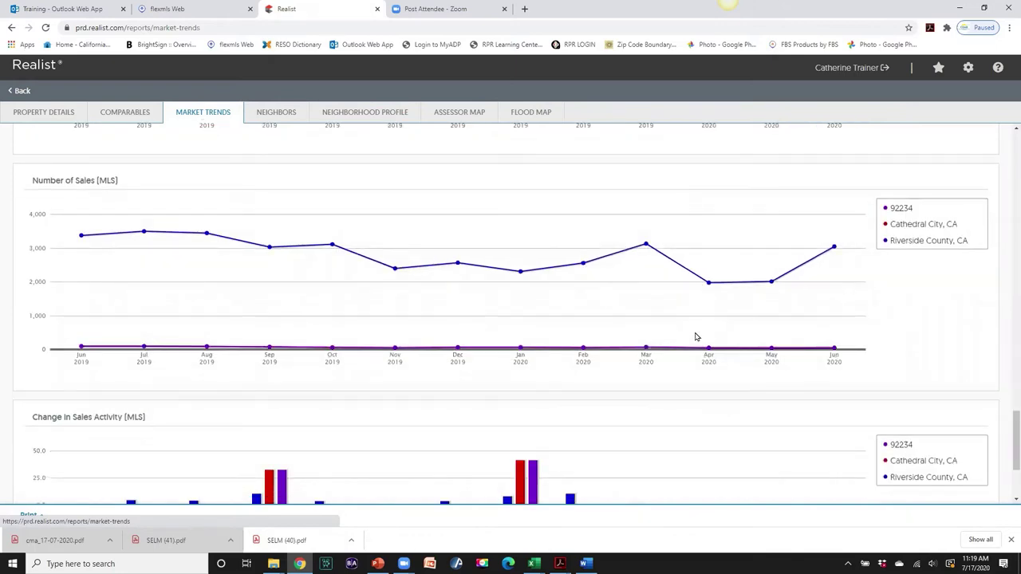
pyautogui.scroll(-2, 572, 347)
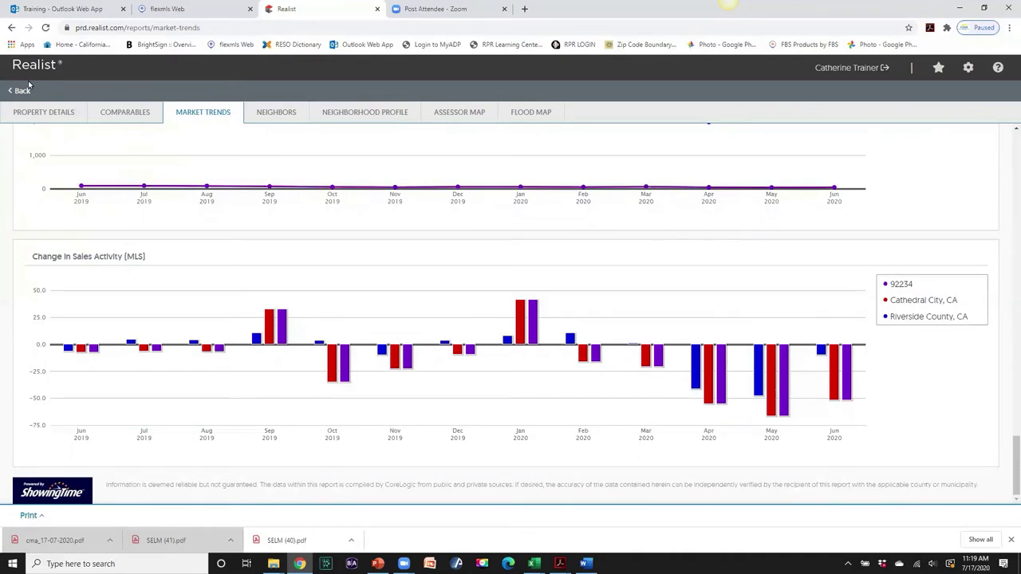
# - Open the Comparables report, scroll its table back to the left, and zoom the map out
pyautogui.click(124, 115)
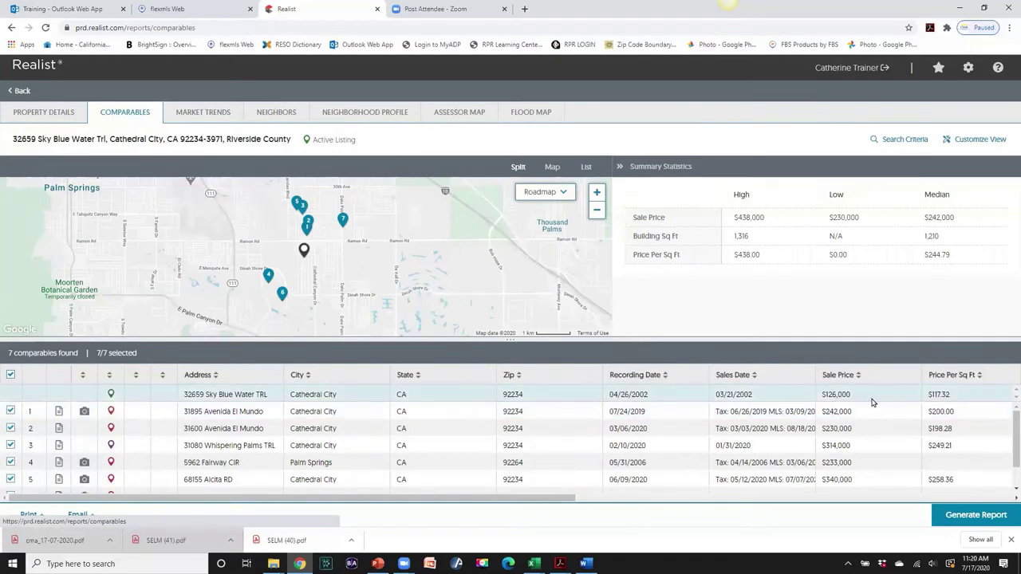
pyautogui.moveTo(539, 499); pyautogui.dragTo(839, 479)
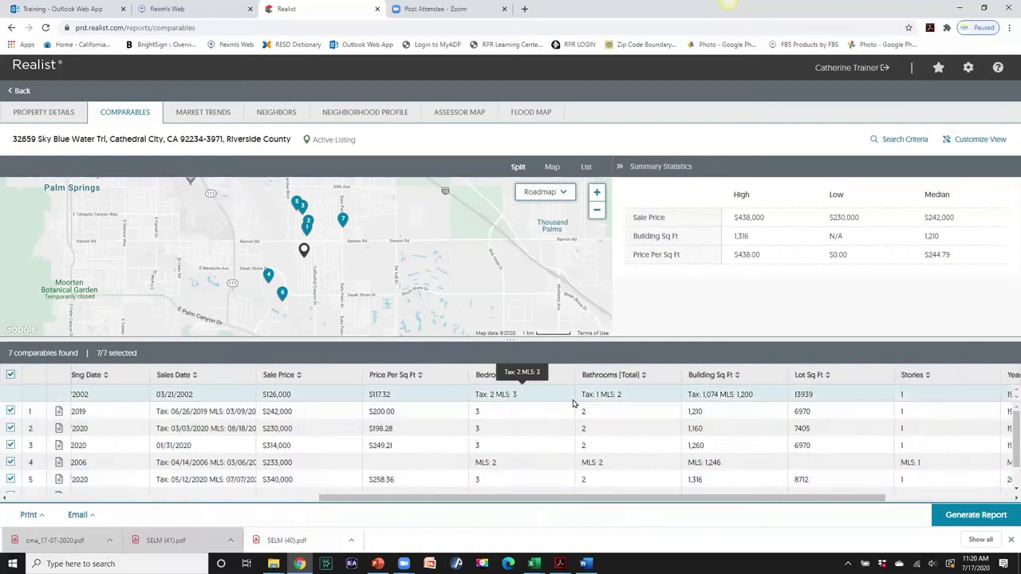
pyautogui.moveTo(779, 501); pyautogui.dragTo(874, 504)
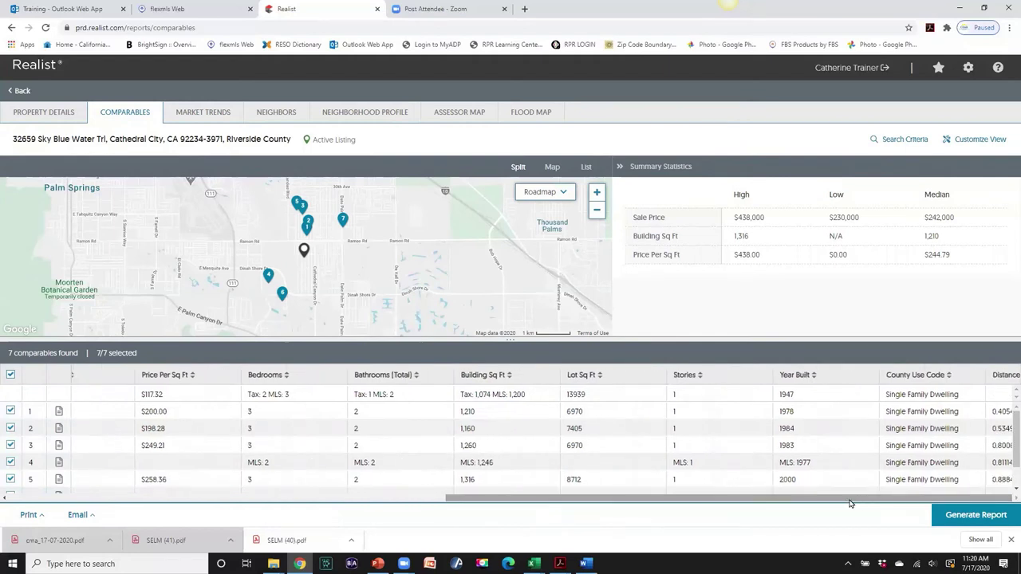
pyautogui.moveTo(875, 498); pyautogui.dragTo(422, 498)
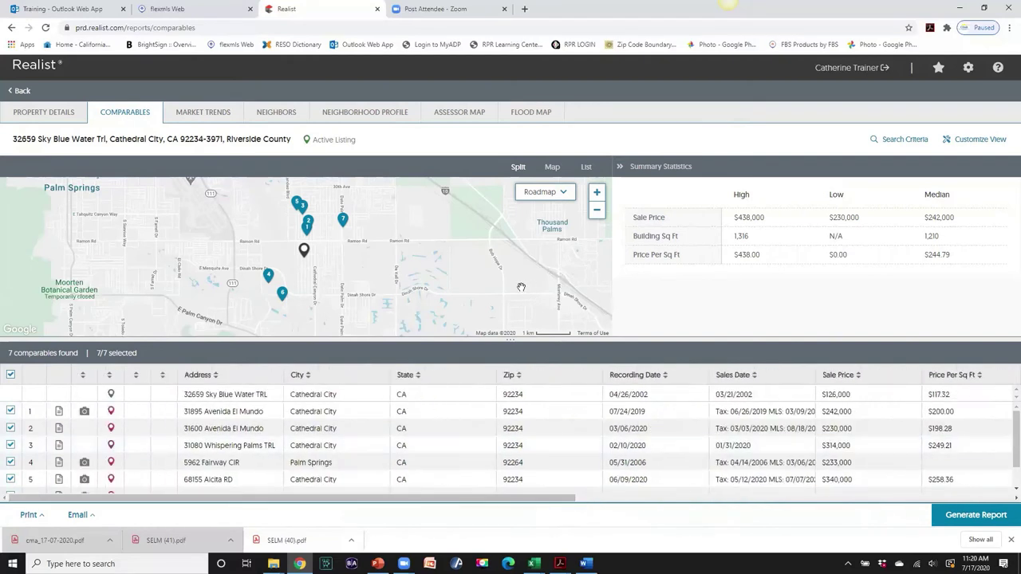
pyautogui.scroll(-3, 520, 287)
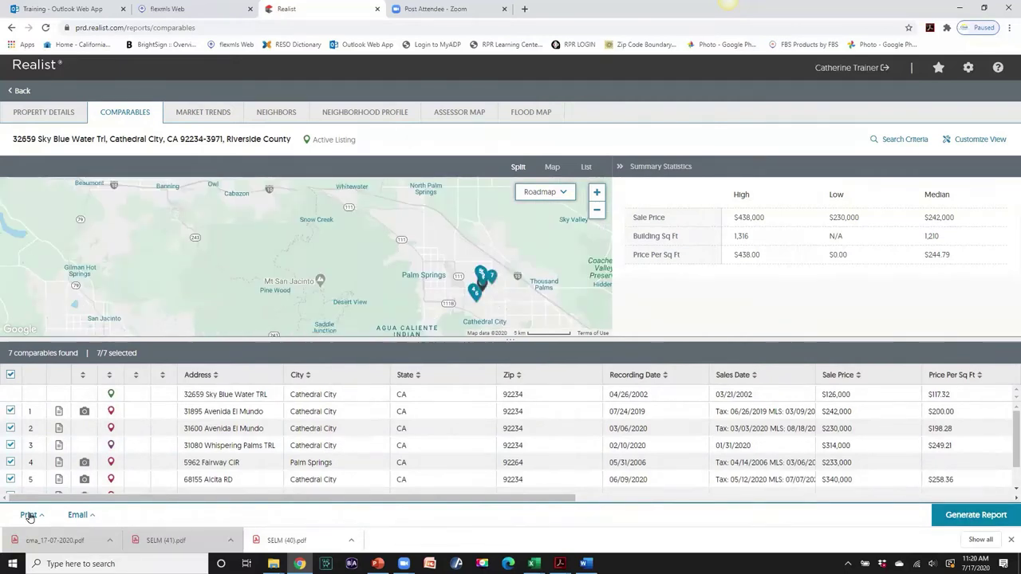
# - Review the subject property's Property Details sections, then go back to the Realist search page
pyautogui.click(38, 117)
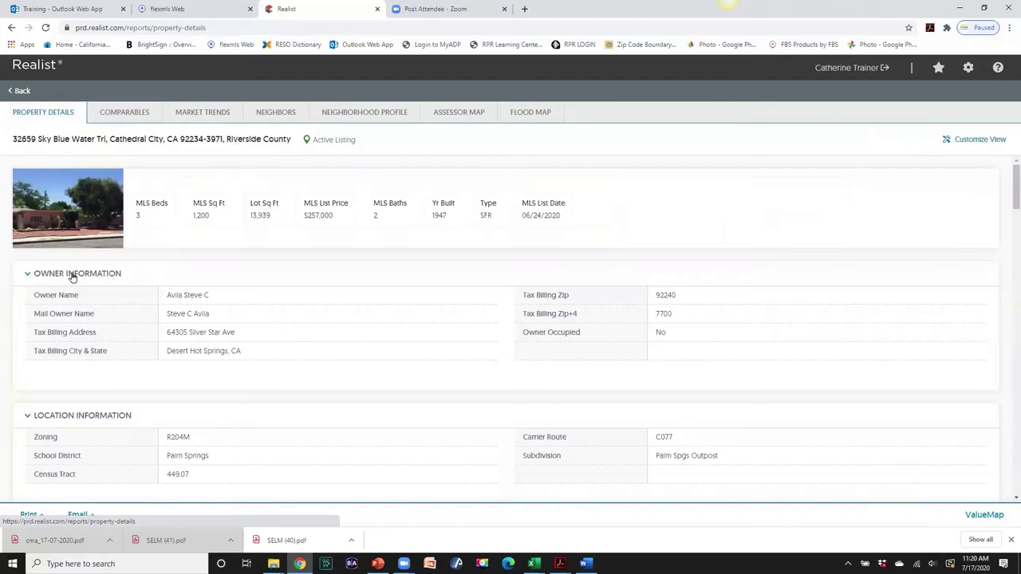
pyautogui.scroll(-3, 72, 277)
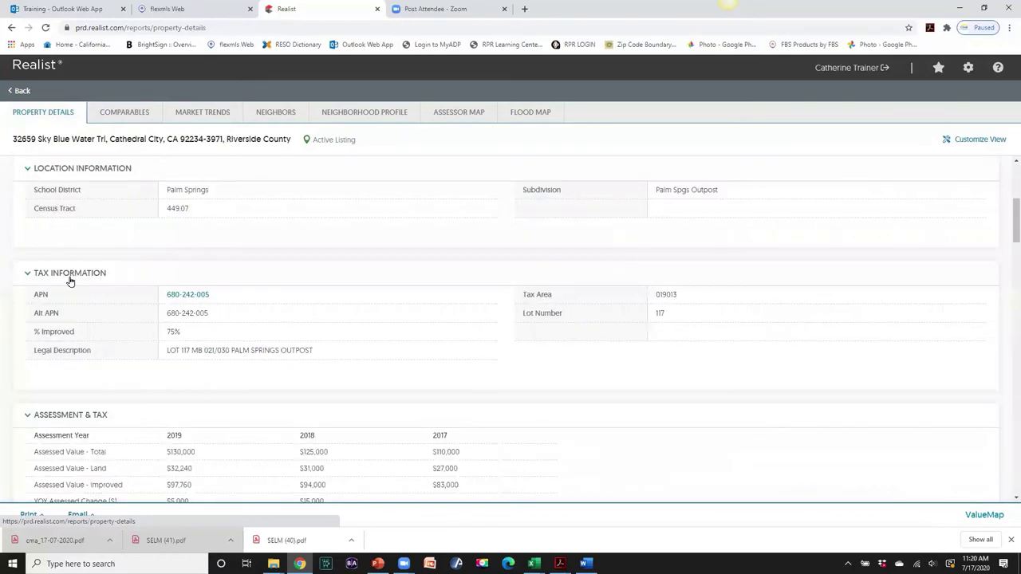
pyautogui.scroll(-1, 96, 341)
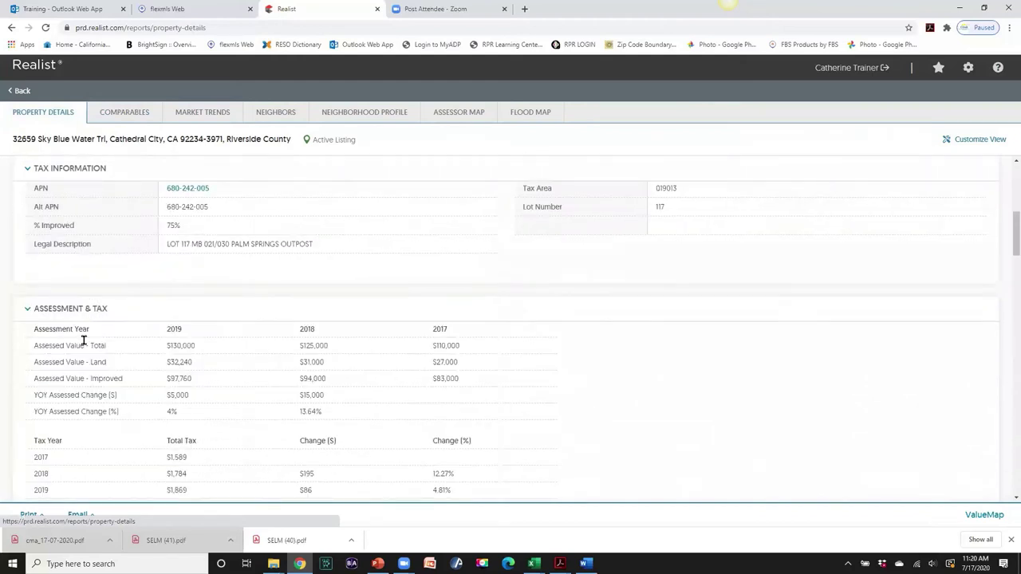
pyautogui.scroll(-2, 242, 403)
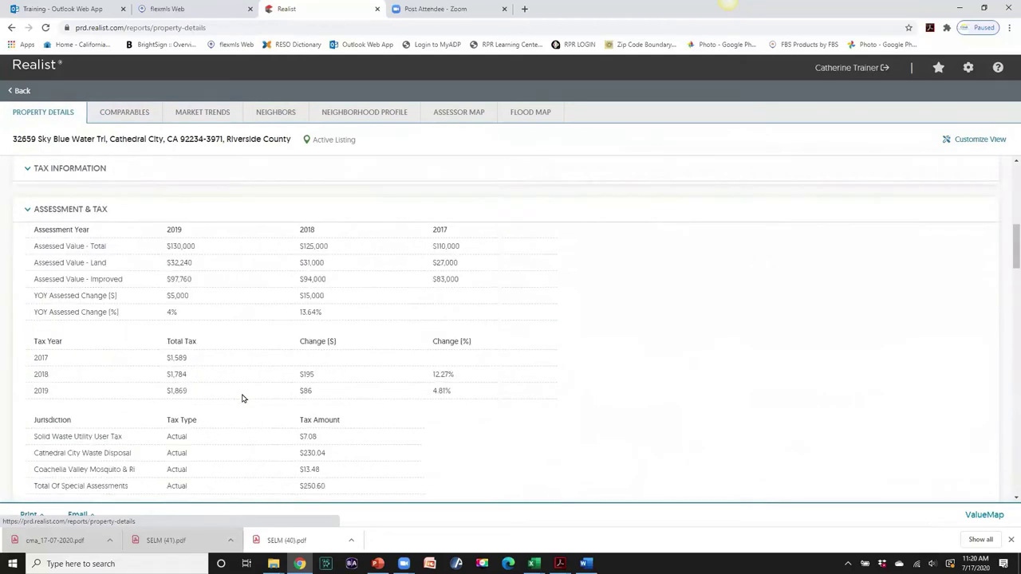
pyautogui.scroll(7, 243, 405)
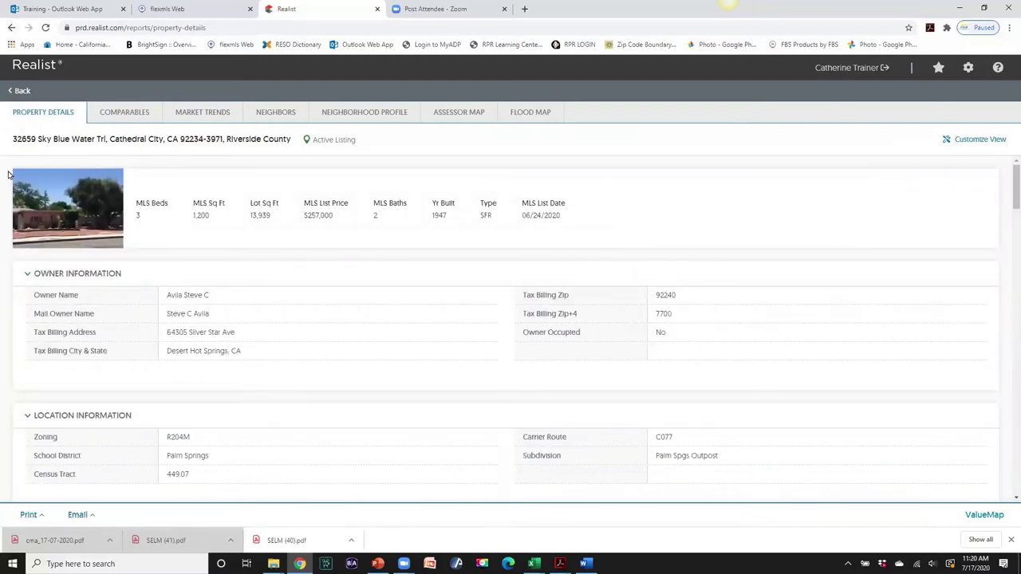
pyautogui.click(22, 92)
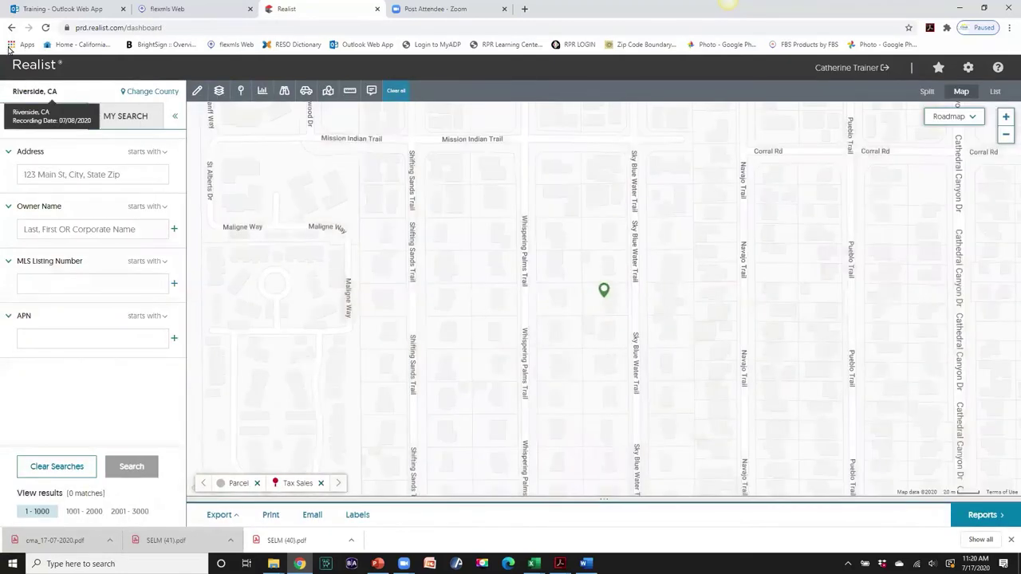
pyautogui.click(204, 11)
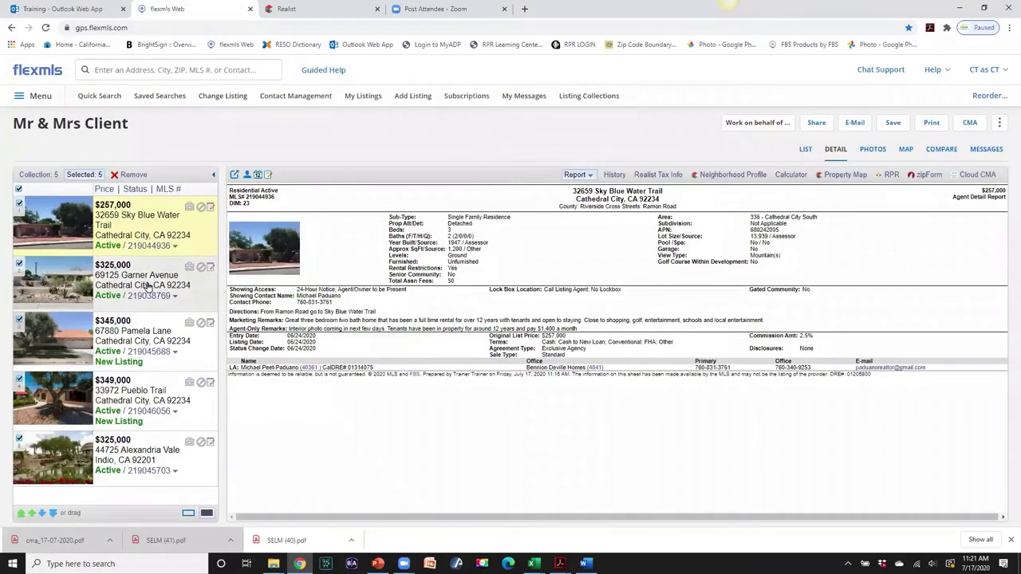
pyautogui.click(113, 276)
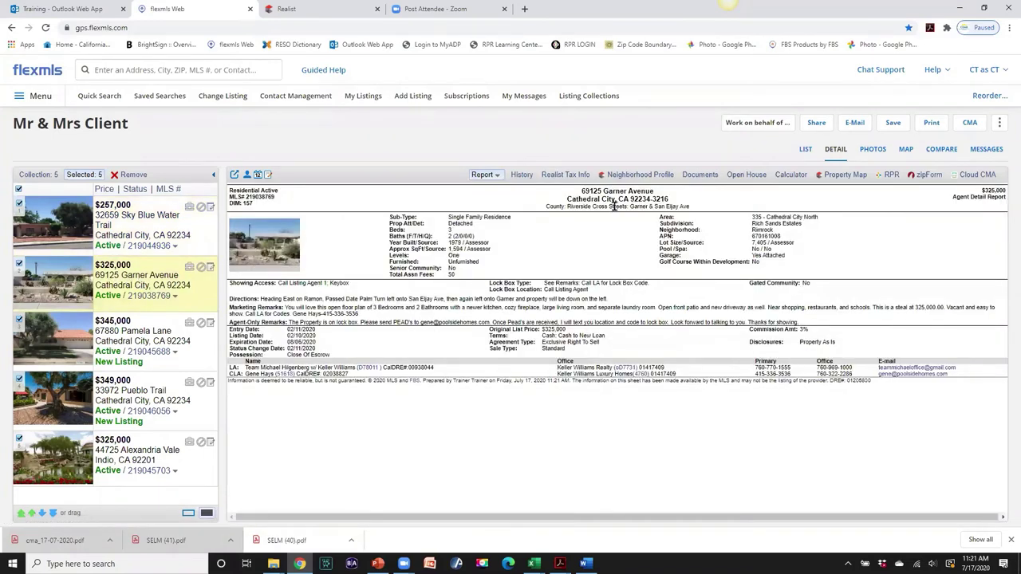
pyautogui.click(632, 175)
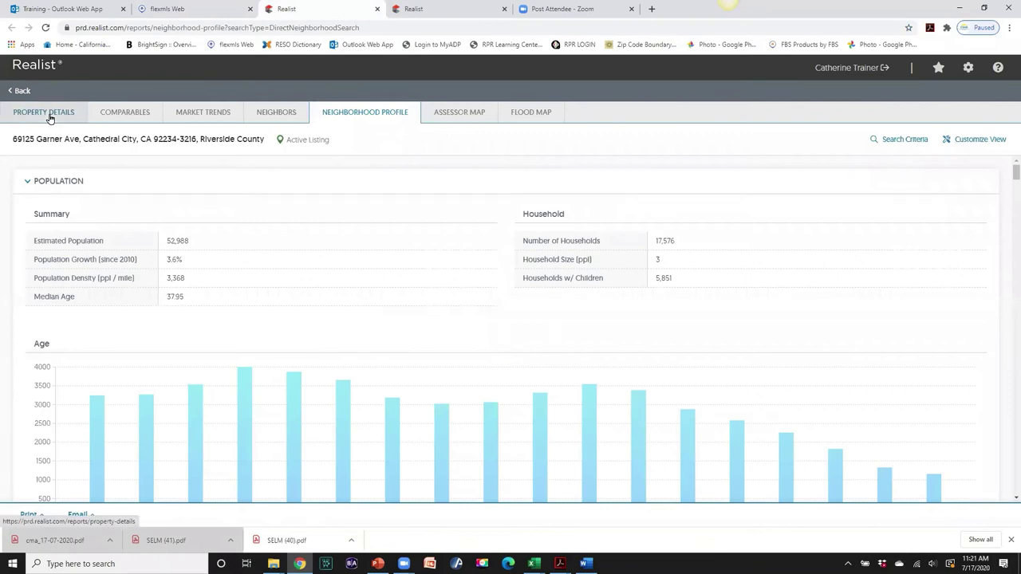
pyautogui.click(49, 118)
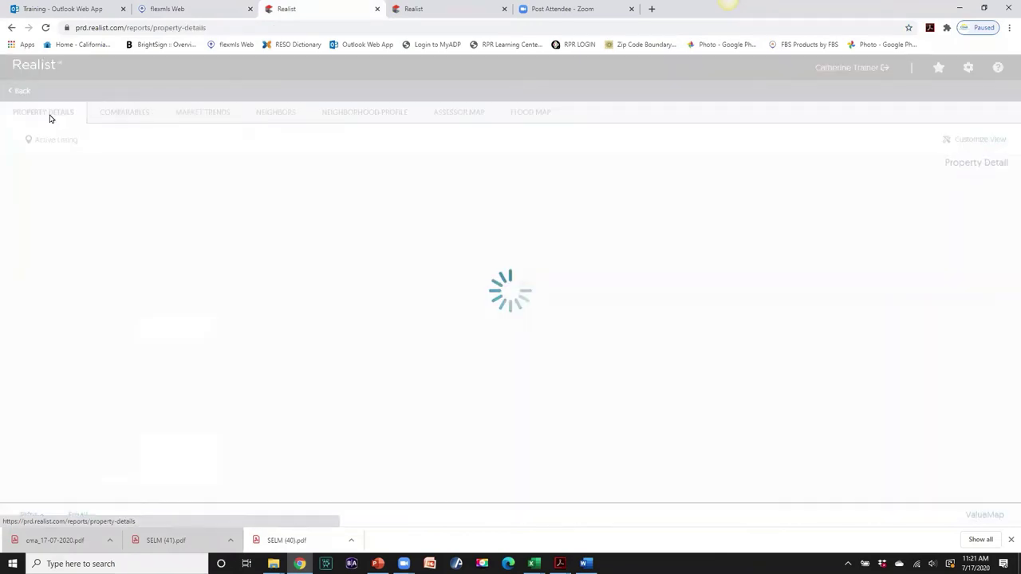
pyautogui.scroll(-3, 309, 282)
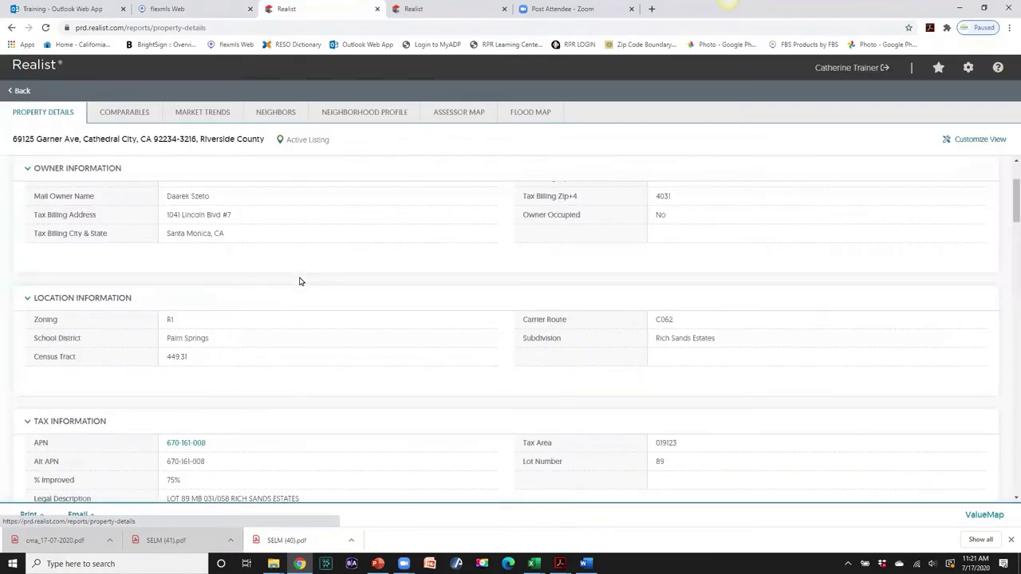
pyautogui.scroll(-4, 300, 282)
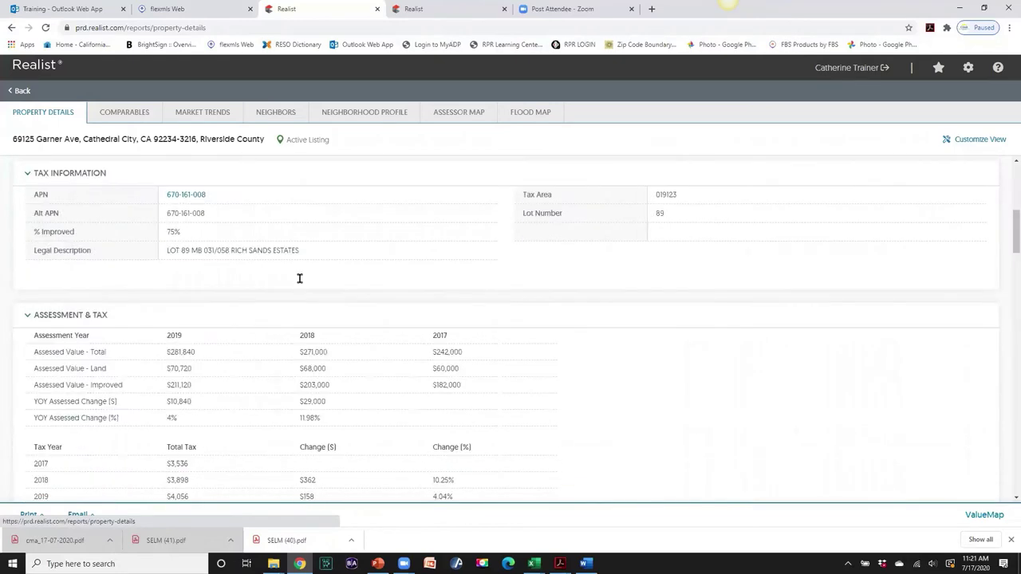
pyautogui.scroll(-2, 299, 282)
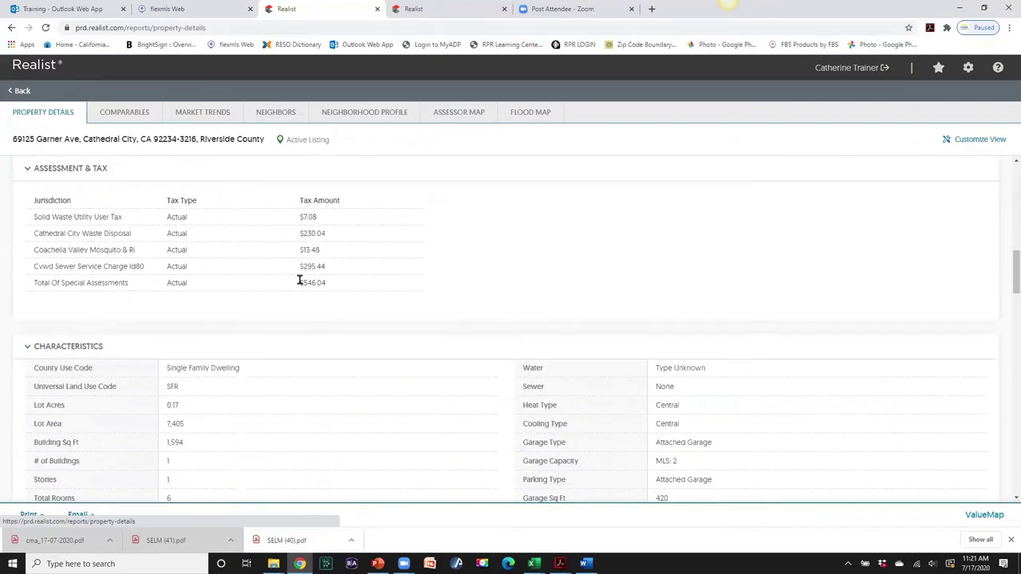
pyautogui.scroll(-1, 300, 285)
pyautogui.scroll(-3, 300, 287)
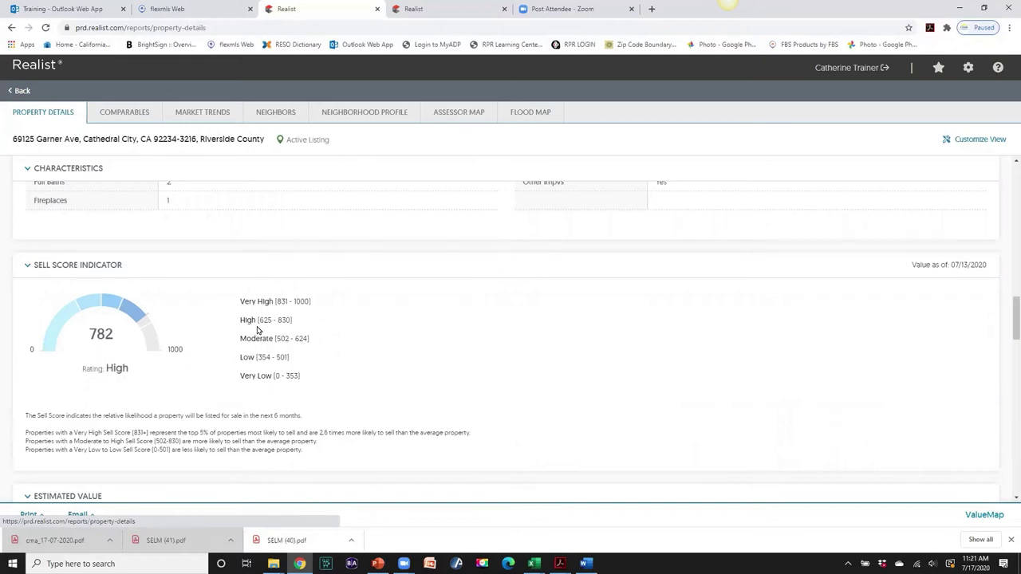
pyautogui.scroll(-2, 212, 374)
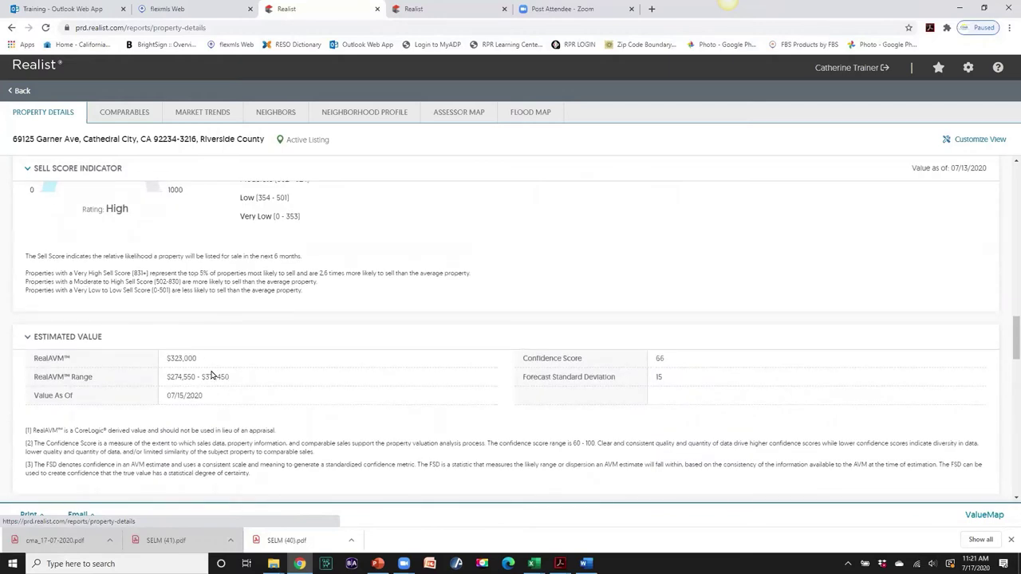
pyautogui.scroll(-1, 212, 375)
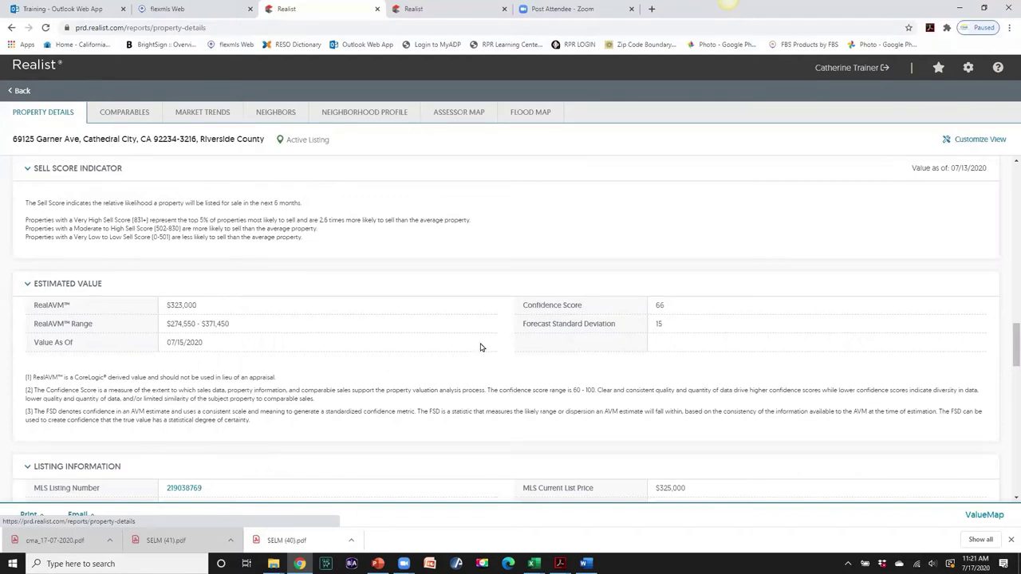
pyautogui.scroll(-3, 523, 390)
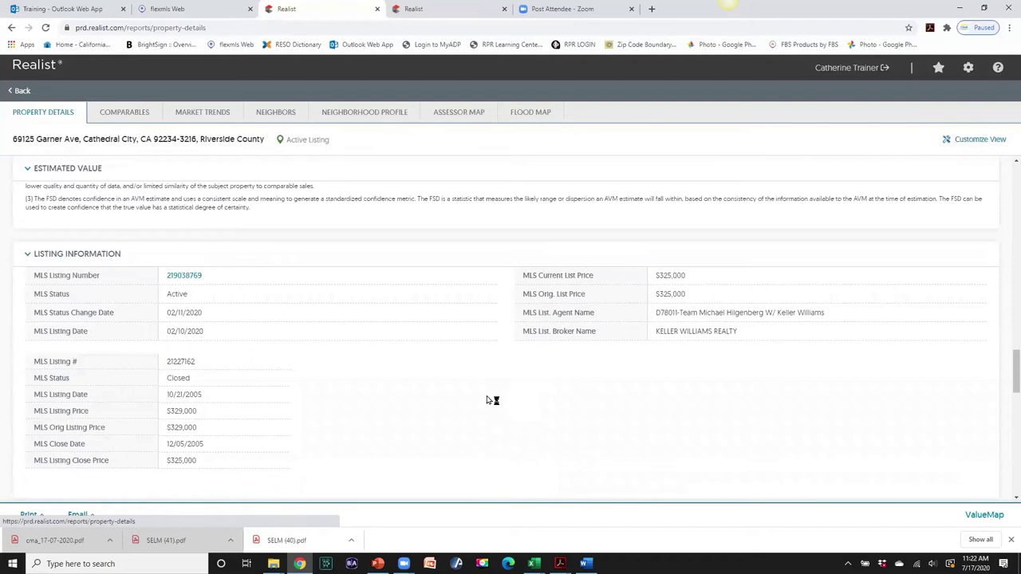
pyautogui.scroll(-3, 487, 399)
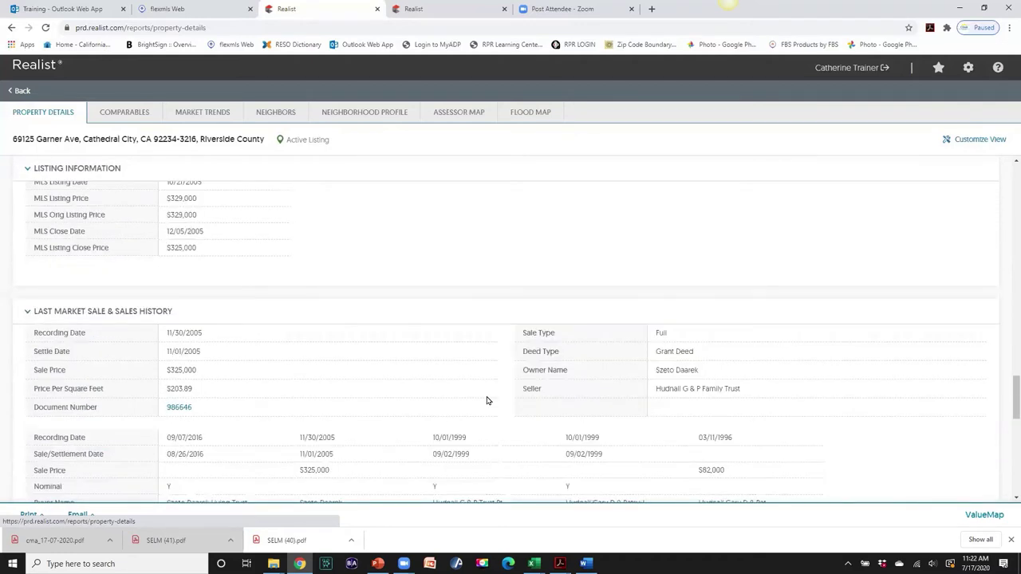
pyautogui.scroll(-1, 487, 400)
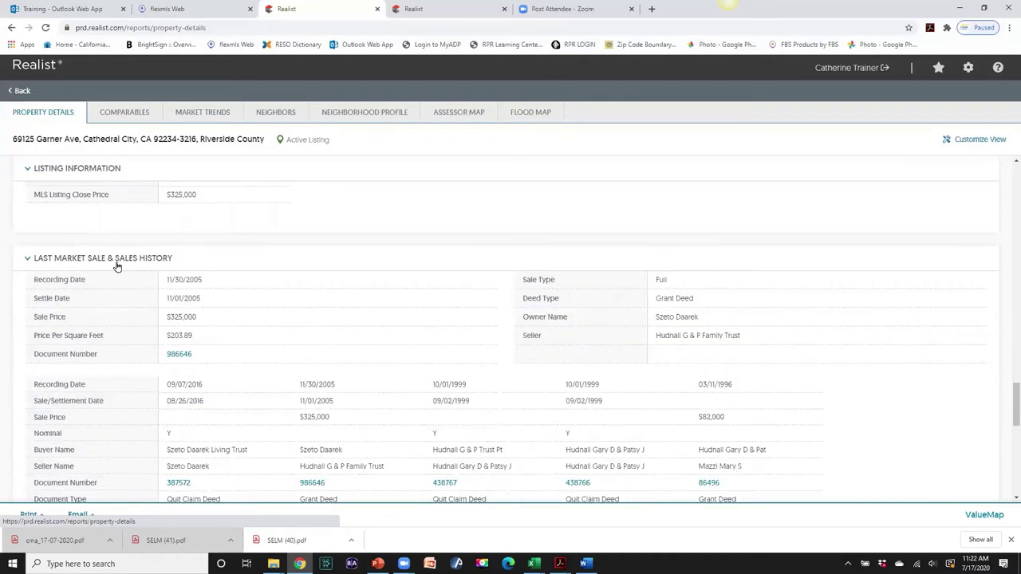
pyautogui.scroll(-2, 293, 297)
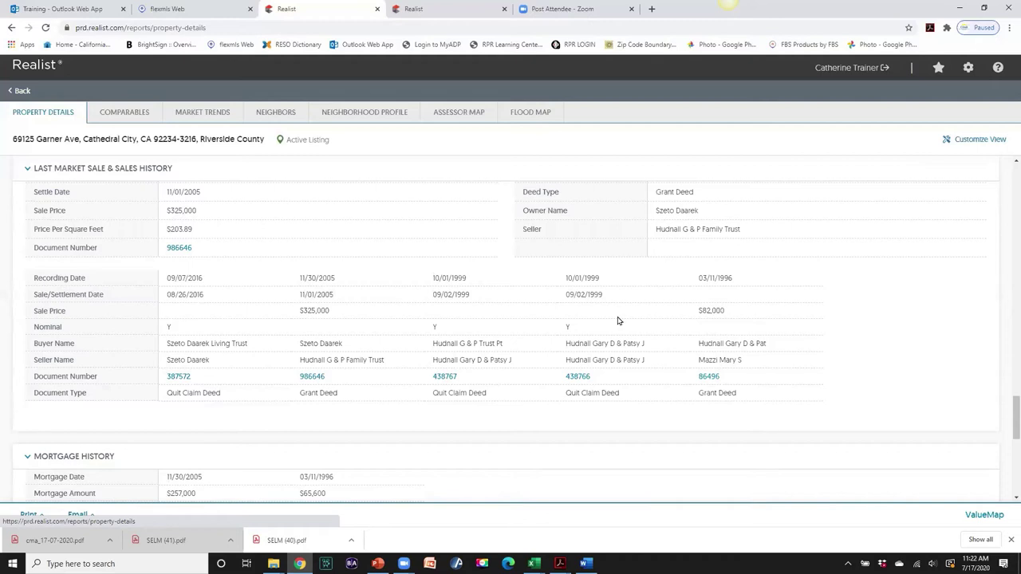
pyautogui.scroll(15, 462, 348)
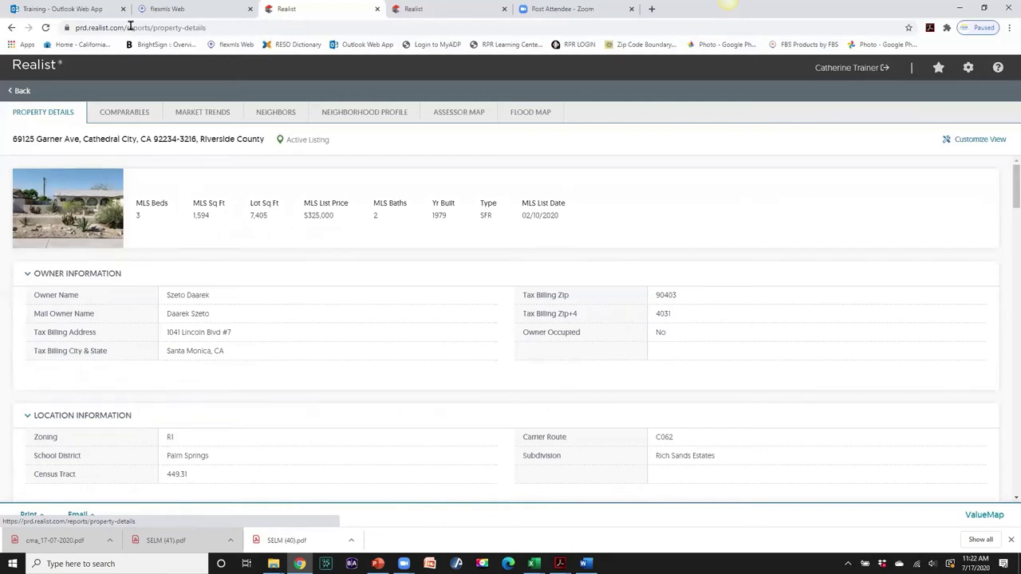
# - Back in Flexmls, show the Mr & Mrs Client collection as a five-listing list grid
pyautogui.click(168, 9)
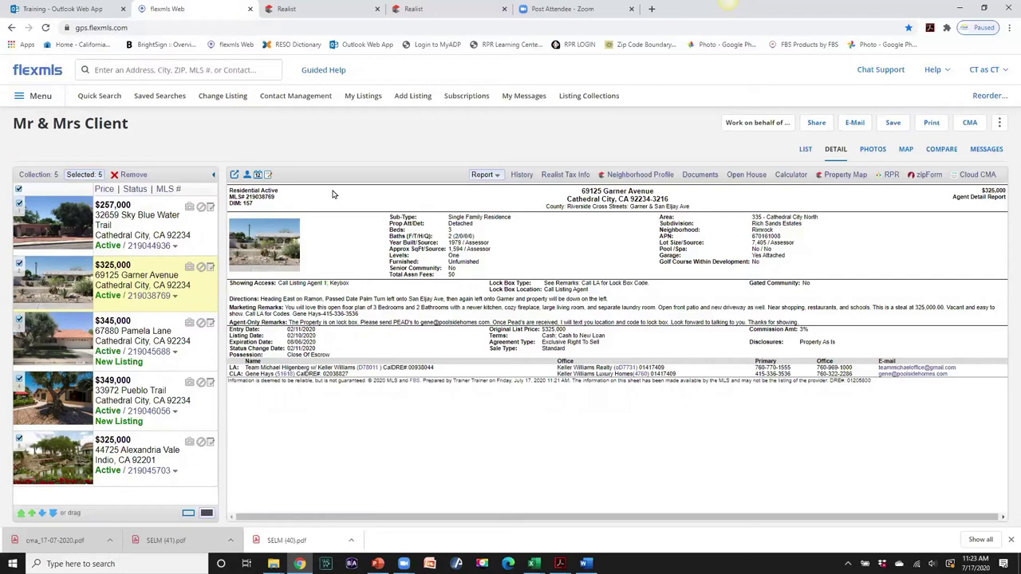
pyautogui.click(806, 150)
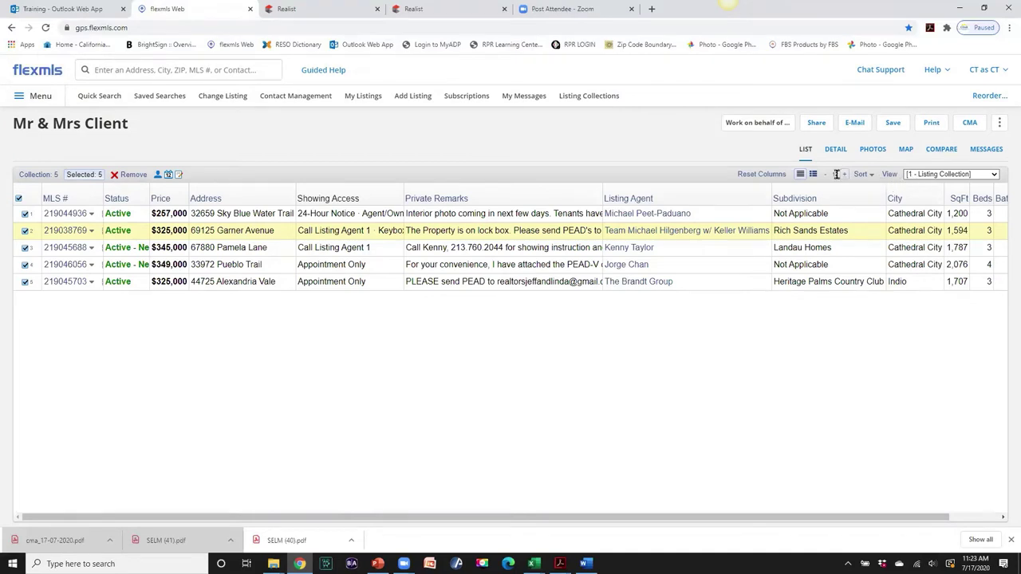
# - Try the 1 - Residential * view, revert to 1 - Listing Collection, then open the first row's agent business card
pyautogui.click(994, 176)
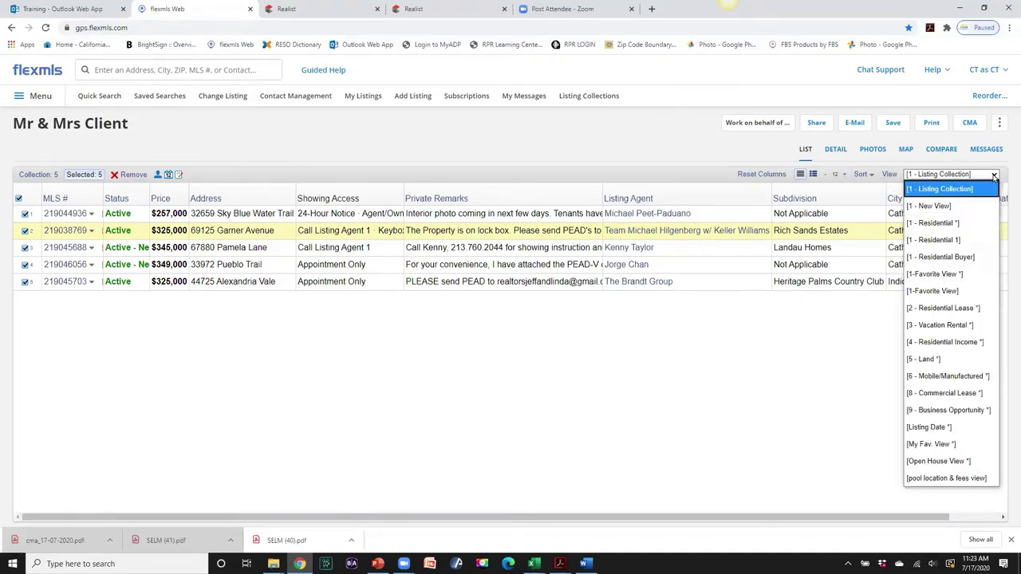
pyautogui.click(935, 226)
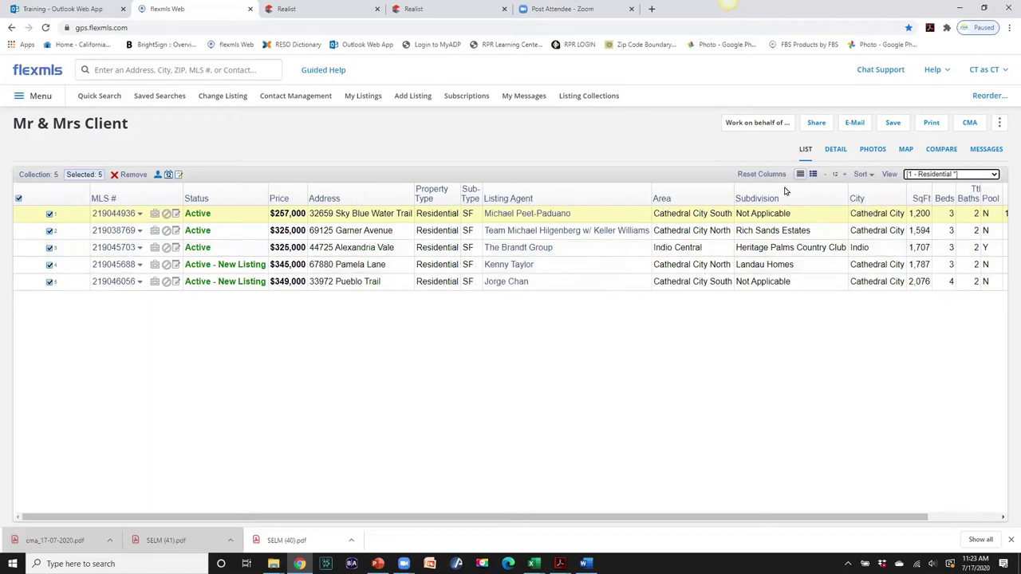
pyautogui.click(994, 175)
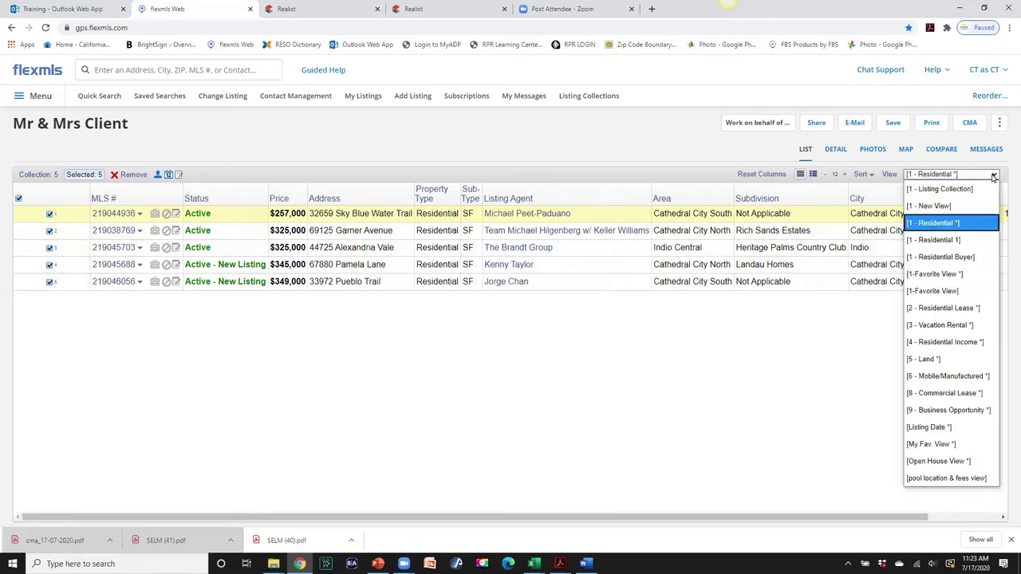
pyautogui.click(975, 189)
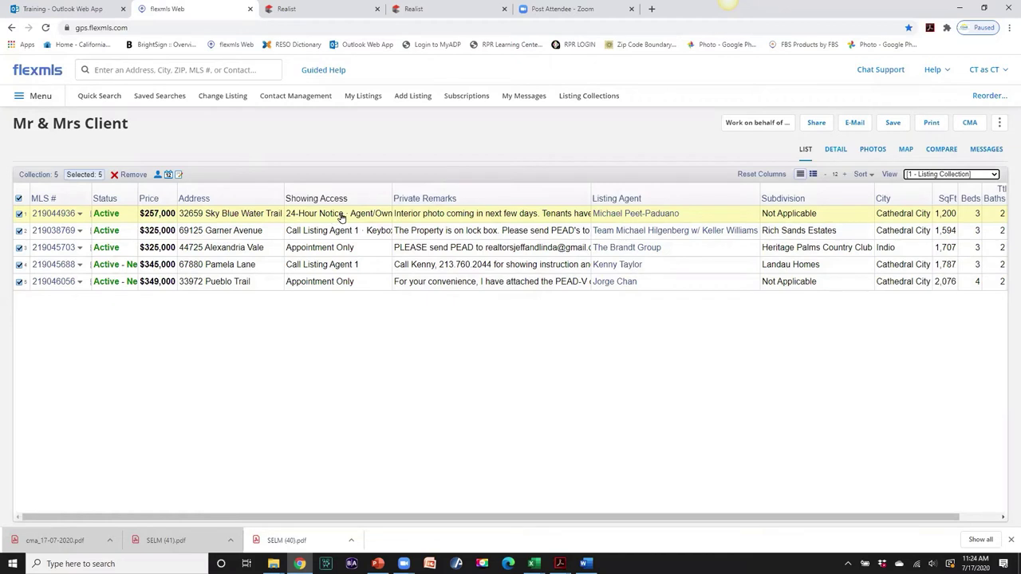
pyautogui.click(618, 215)
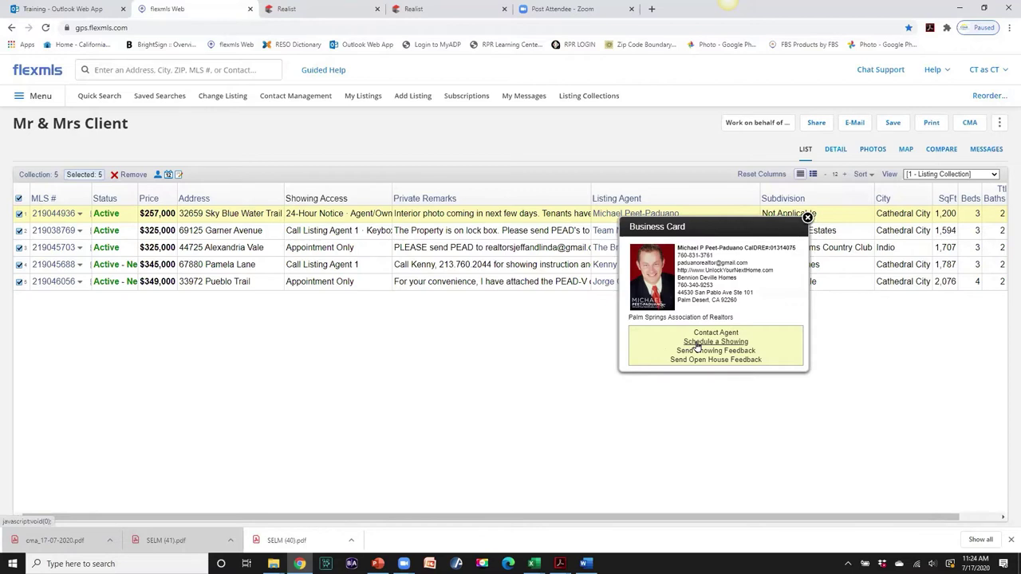
# - Draft a July 20 showing request with the message 'Please confirm', then cancel it unsent
pyautogui.click(696, 342)
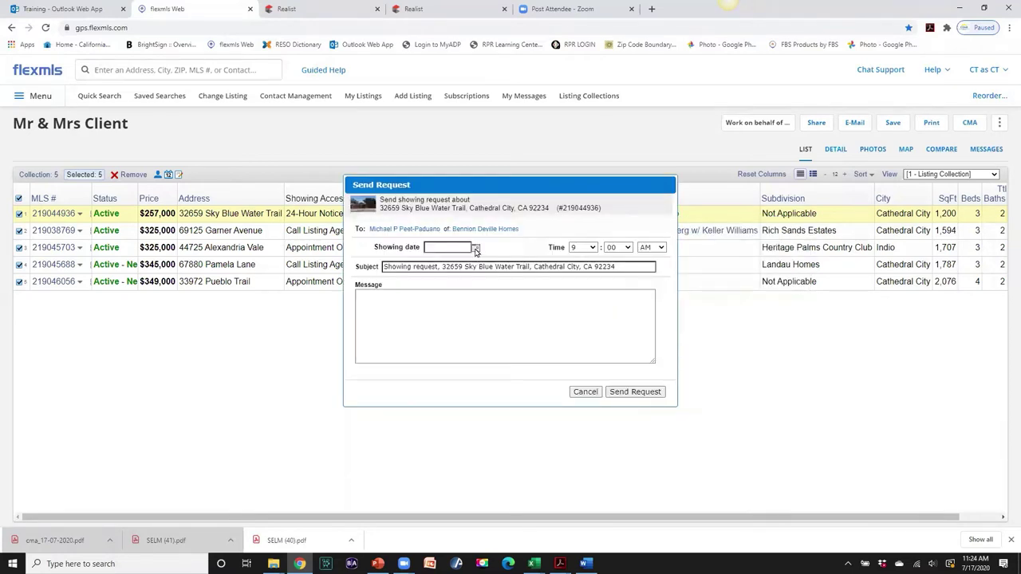
pyautogui.click(476, 248)
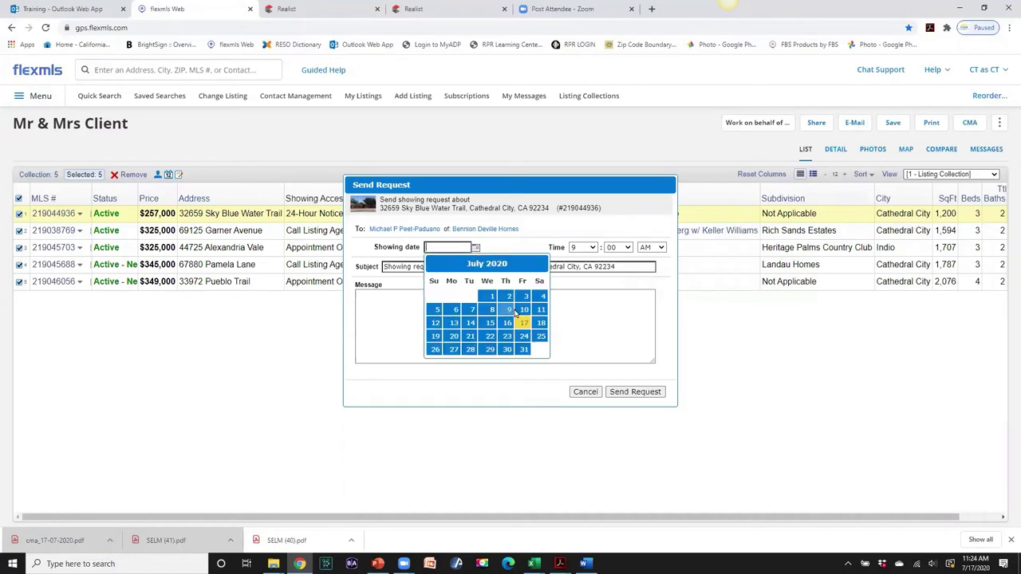
pyautogui.click(452, 337)
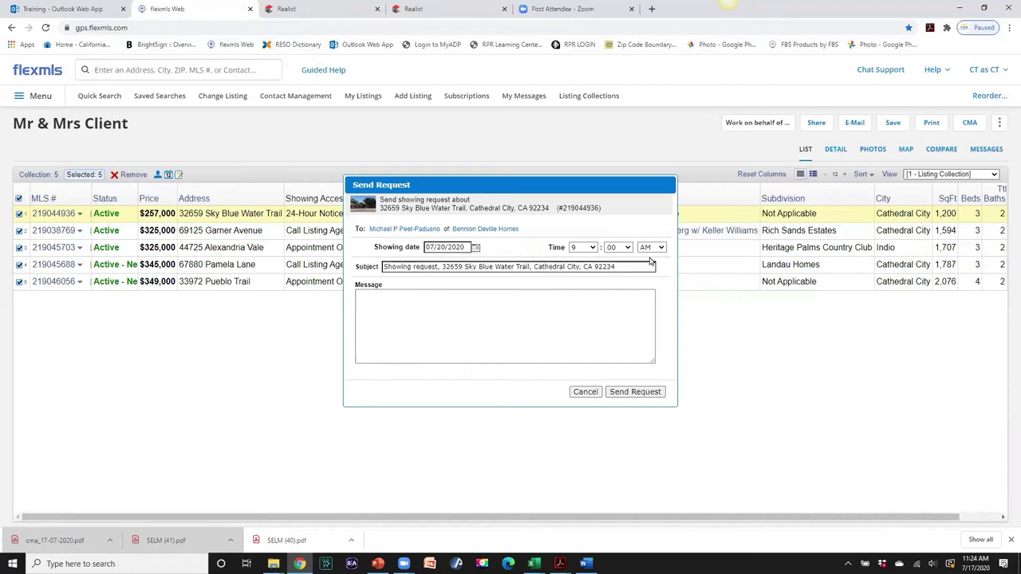
pyautogui.click(373, 298)
pyautogui.write('Please confirm.')
pyautogui.click(585, 391)
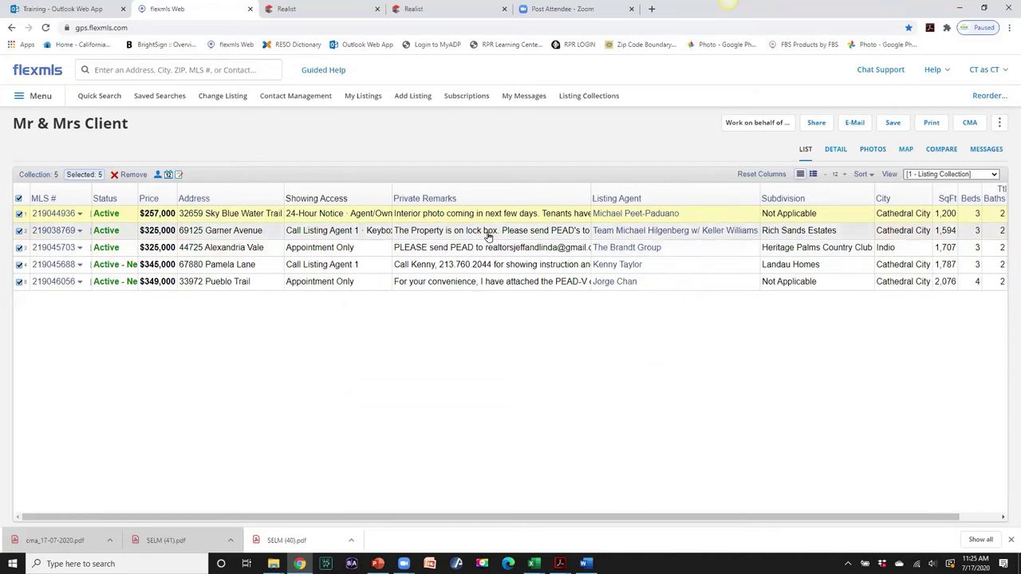
pyautogui.click(635, 231)
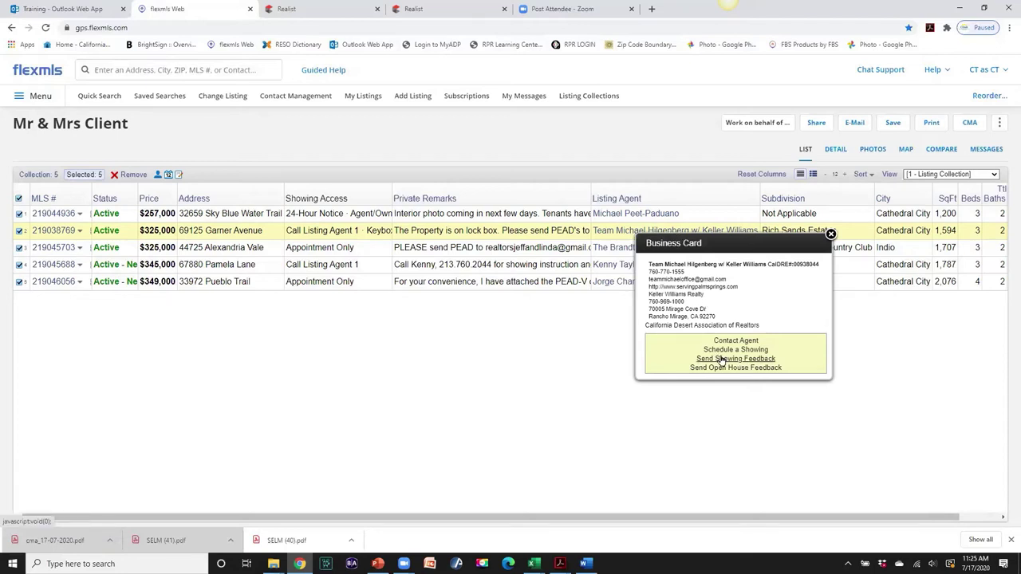
pyautogui.click(721, 361)
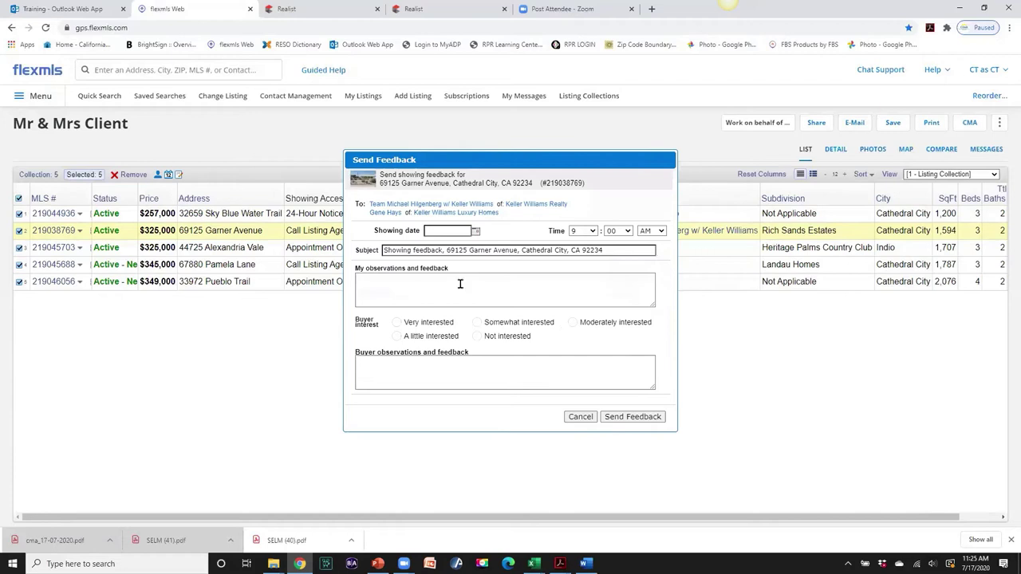
pyautogui.click(475, 231)
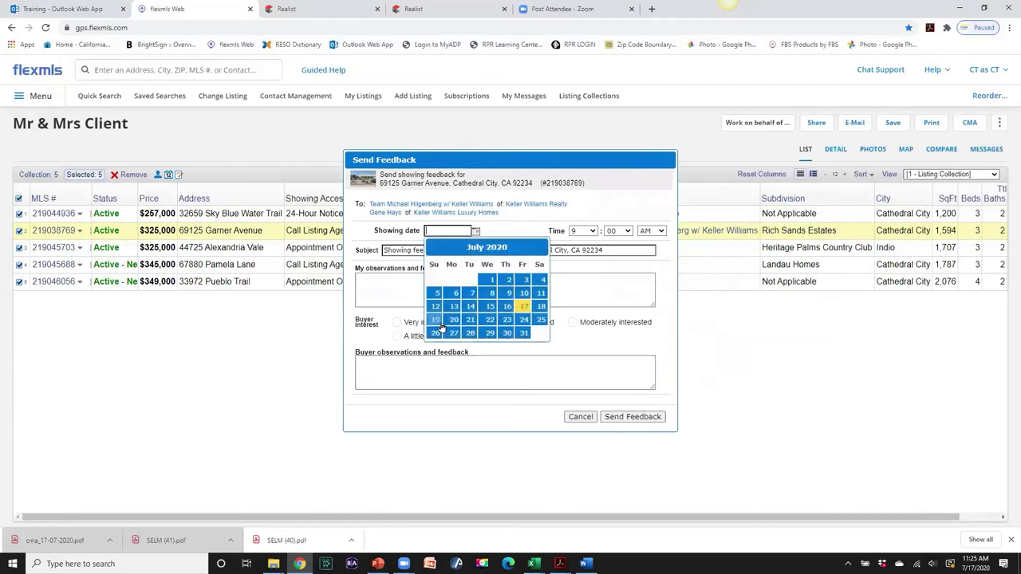
pyautogui.click(453, 320)
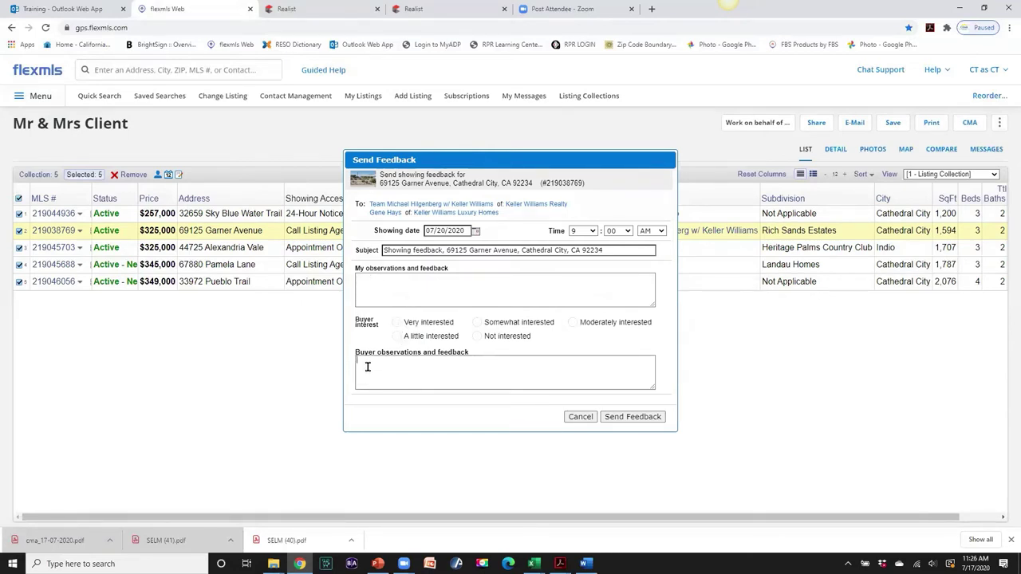
pyautogui.click(579, 418)
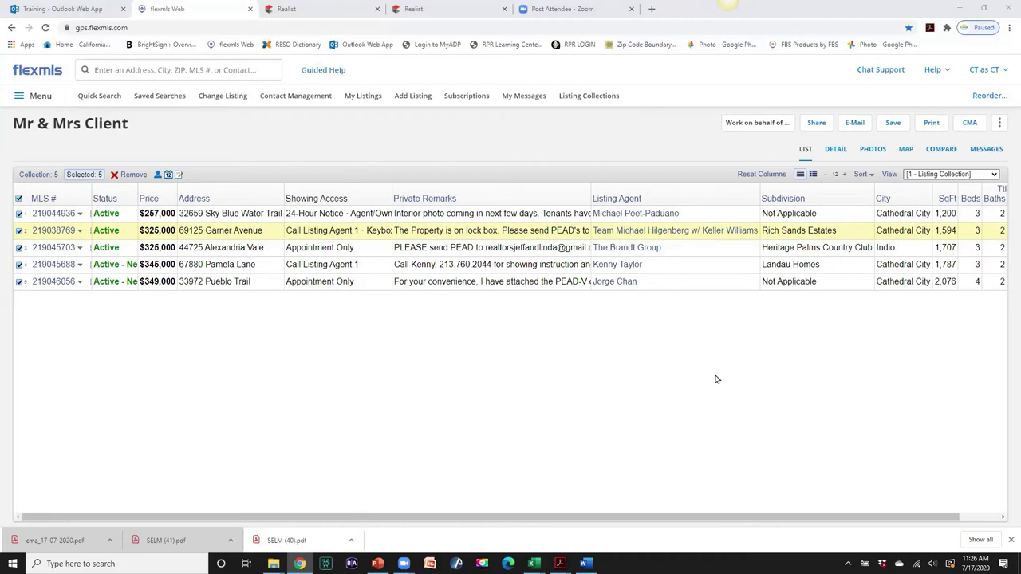
pyautogui.press('XF86AudioLowerVolume')
pyautogui.press('XF86AudioRaiseVolume')
pyautogui.press('XF86AudioRaiseVolume')
pyautogui.press('XF86AudioRaiseVolume')
pyautogui.press('XF86AudioRaiseVolume')
pyautogui.press('XF86AudioRaiseVolume')
pyautogui.press('XF86AudioRaiseVolume')
pyautogui.press('XF86AudioRaiseVolume')
pyautogui.press('XF86AudioRaiseVolume')
pyautogui.press('XF86AudioRaiseVolume')
pyautogui.press('XF86AudioRaiseVolume')
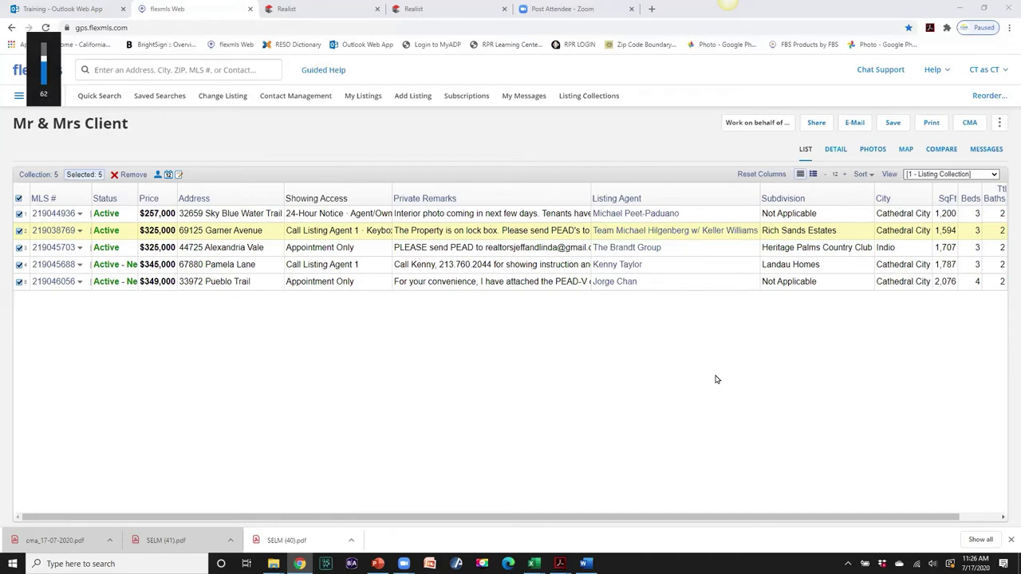
pyautogui.press('XF86AudioRaiseVolume')
pyautogui.press('XF86AudioRaiseVolume')
pyautogui.press('XF86AudioRaiseVolume')
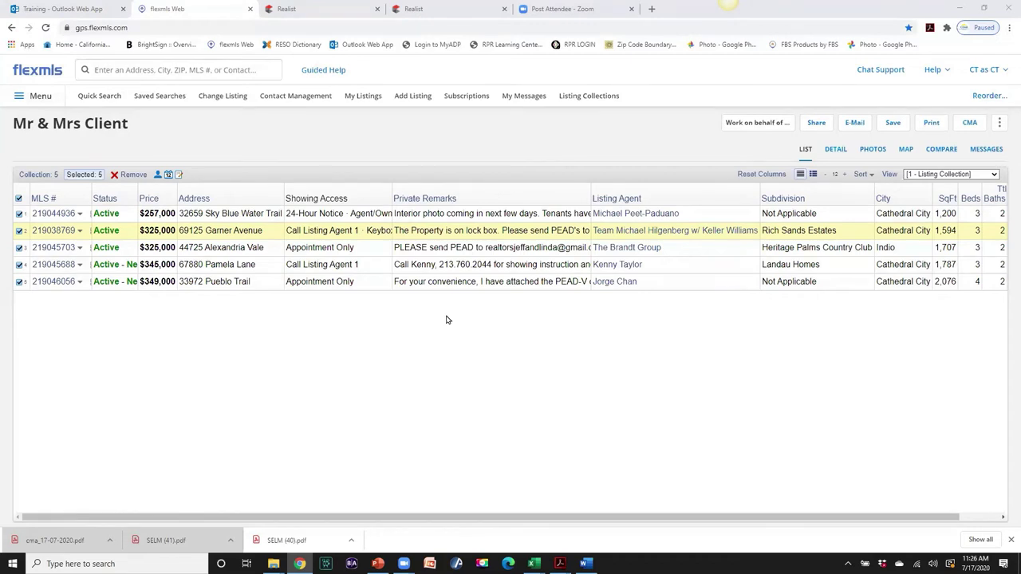
pyautogui.click(604, 232)
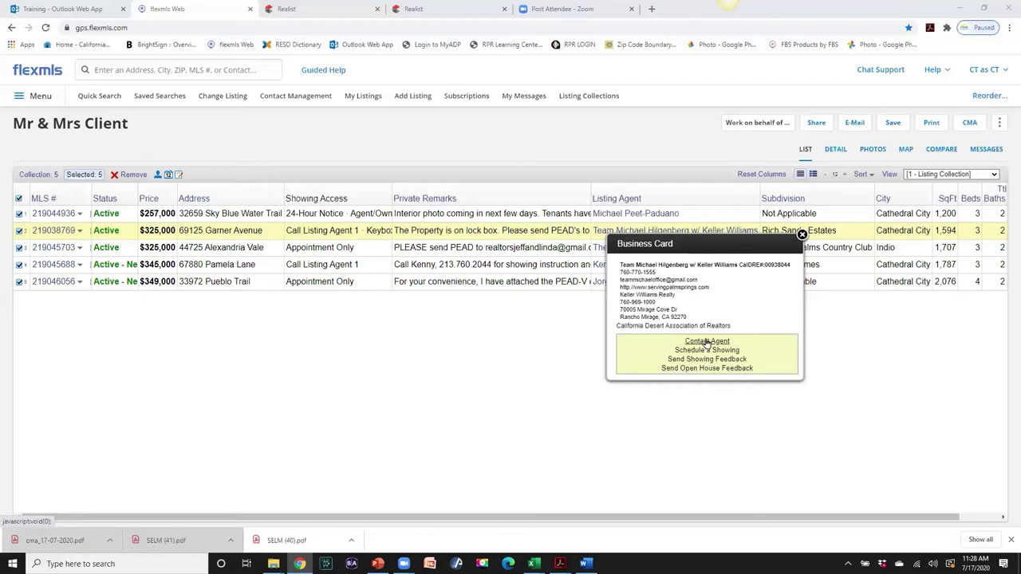
# - Cancel a message to the agent, then widen the Showing Access column and narrow Private Remarks
pyautogui.click(707, 343)
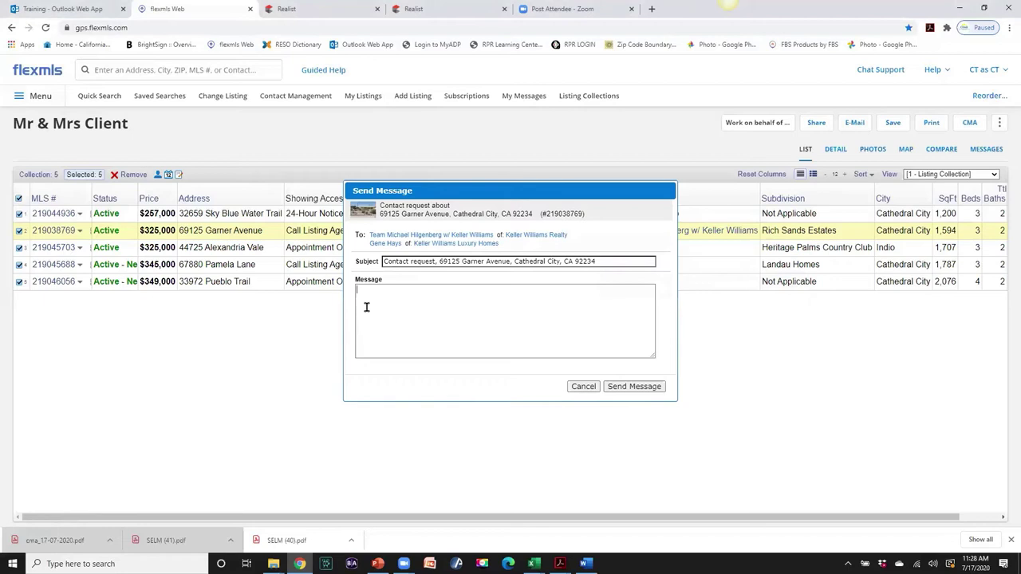
pyautogui.click(583, 387)
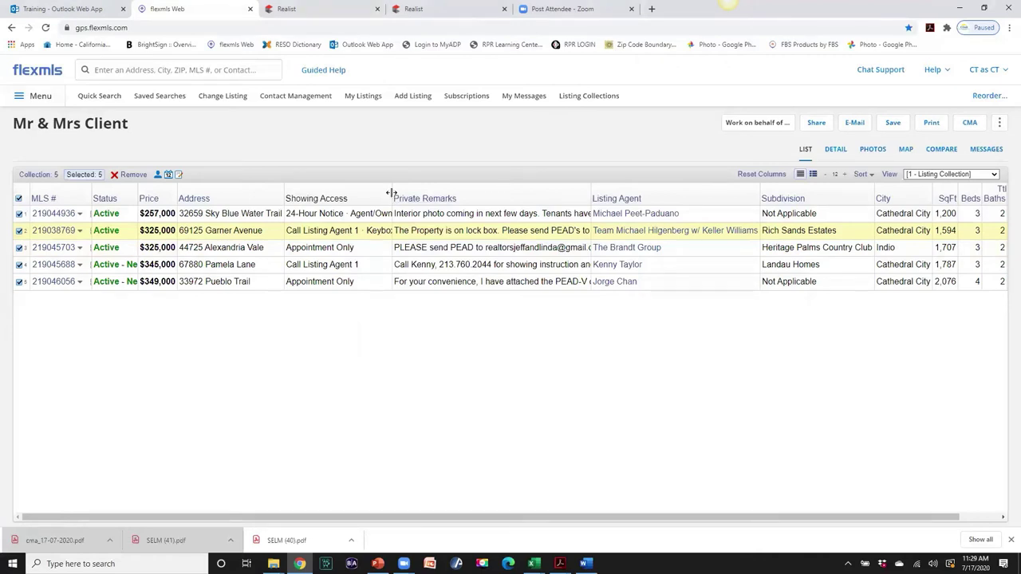
pyautogui.moveTo(391, 193); pyautogui.dragTo(498, 204)
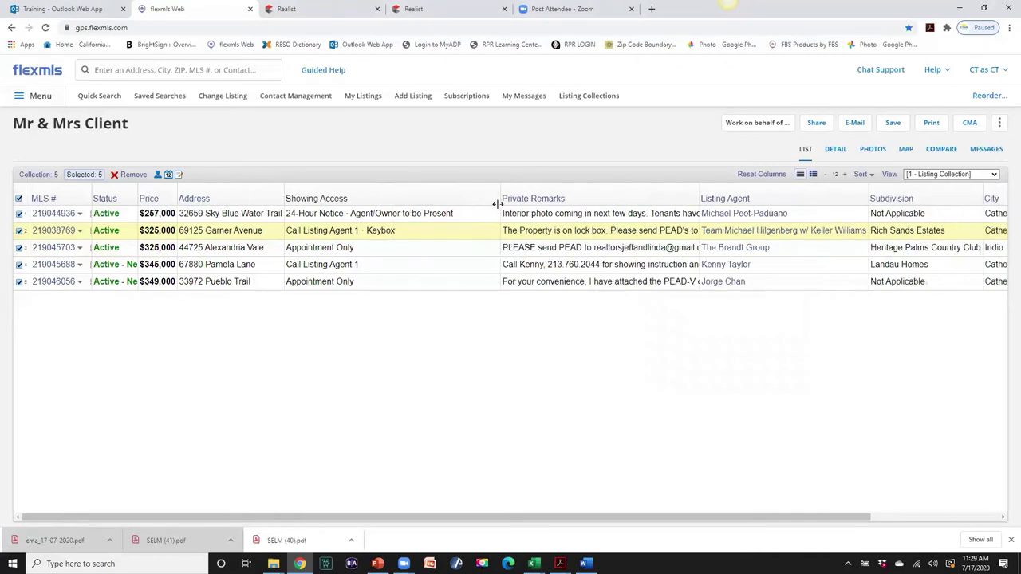
pyautogui.moveTo(674, 193); pyautogui.dragTo(649, 193)
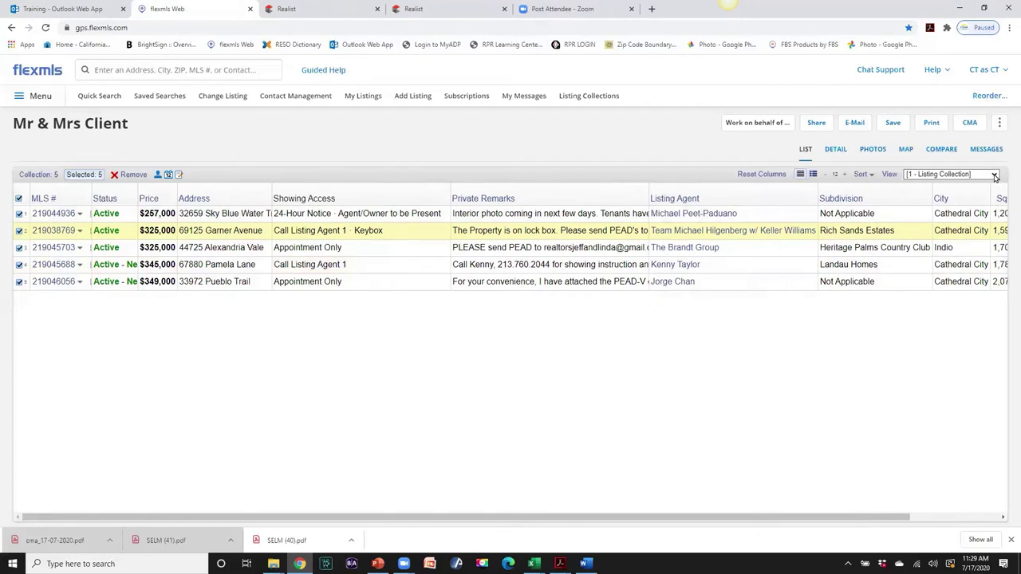
# - Compare the 1 - Residential * and 1-Favorite View * views, settling on 1 - Residential *
pyautogui.click(994, 175)
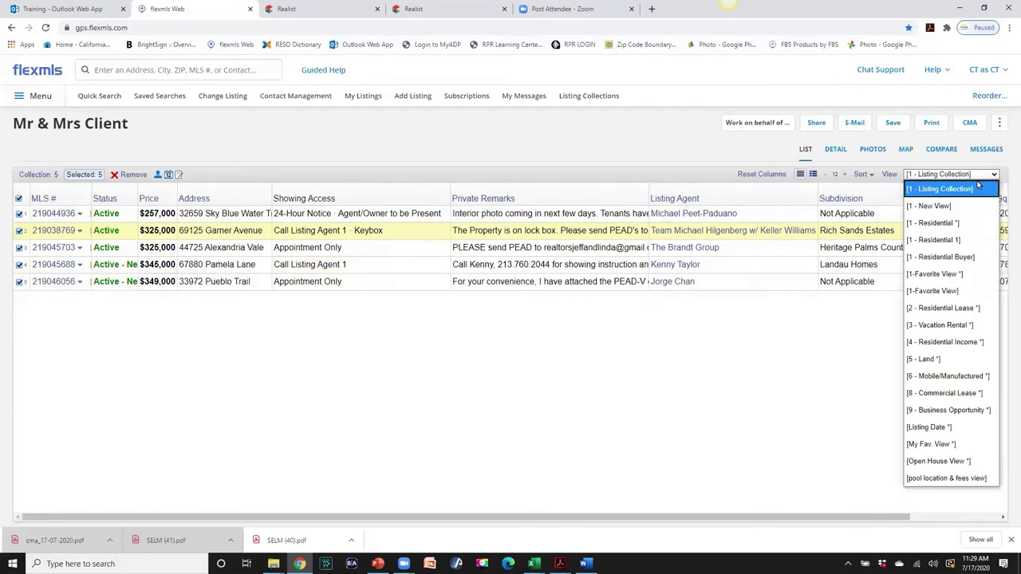
pyautogui.click(947, 223)
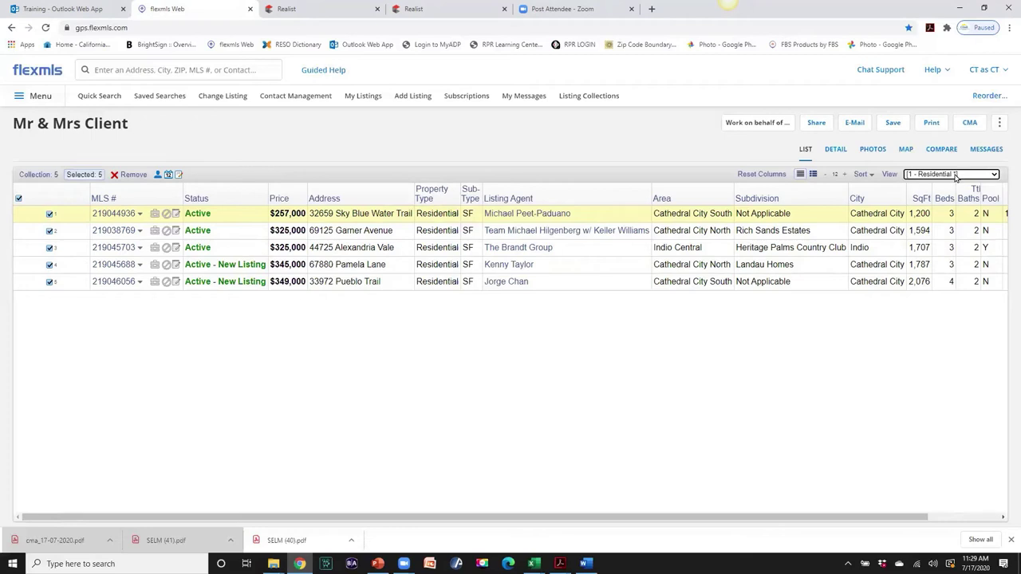
pyautogui.click(993, 175)
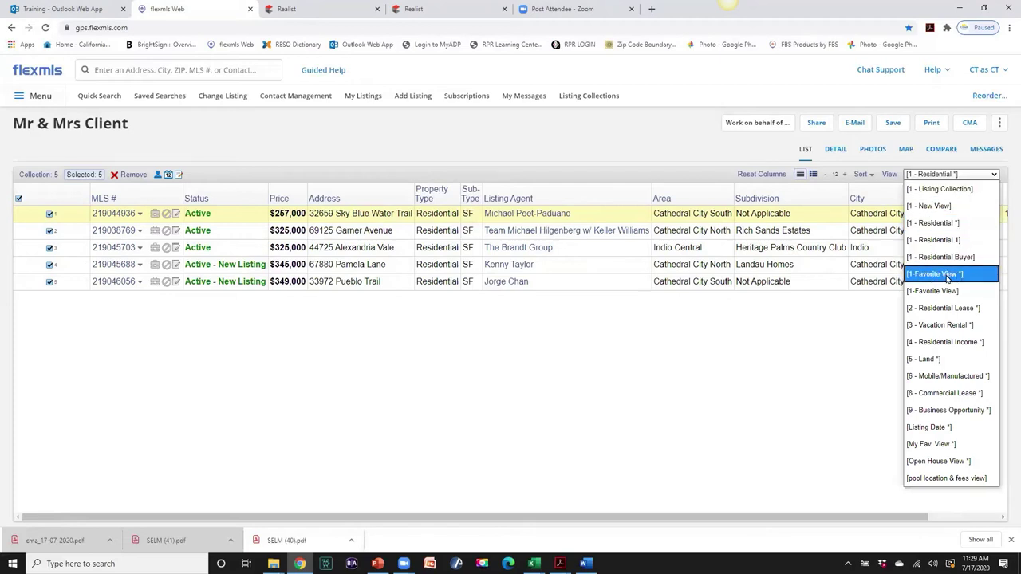
pyautogui.click(947, 275)
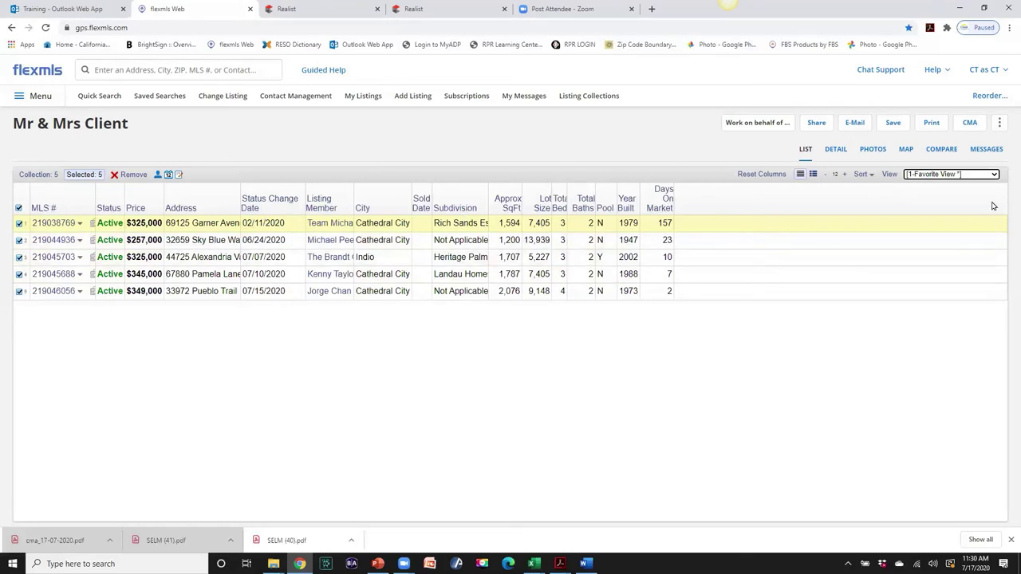
pyautogui.click(993, 175)
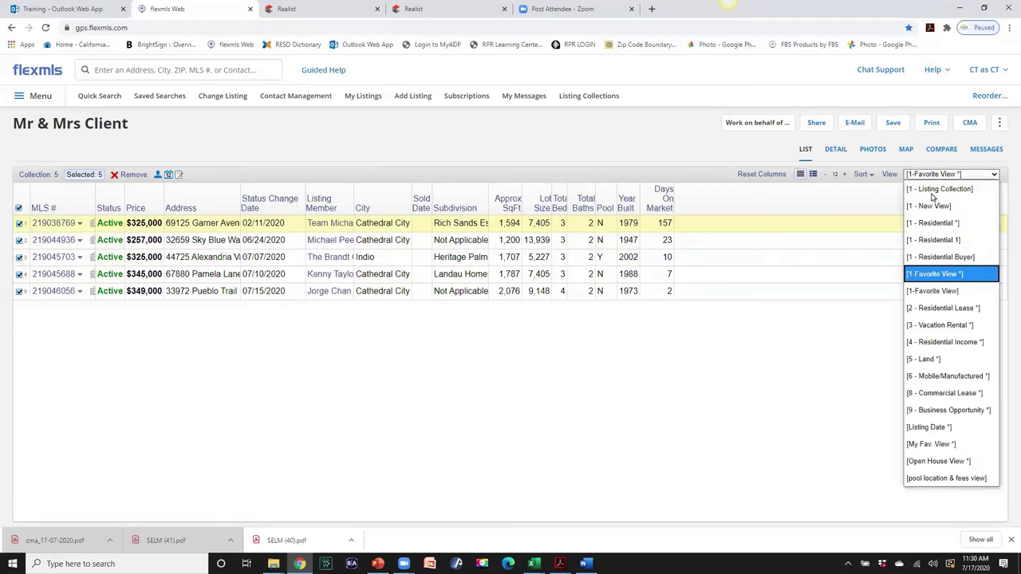
pyautogui.click(935, 223)
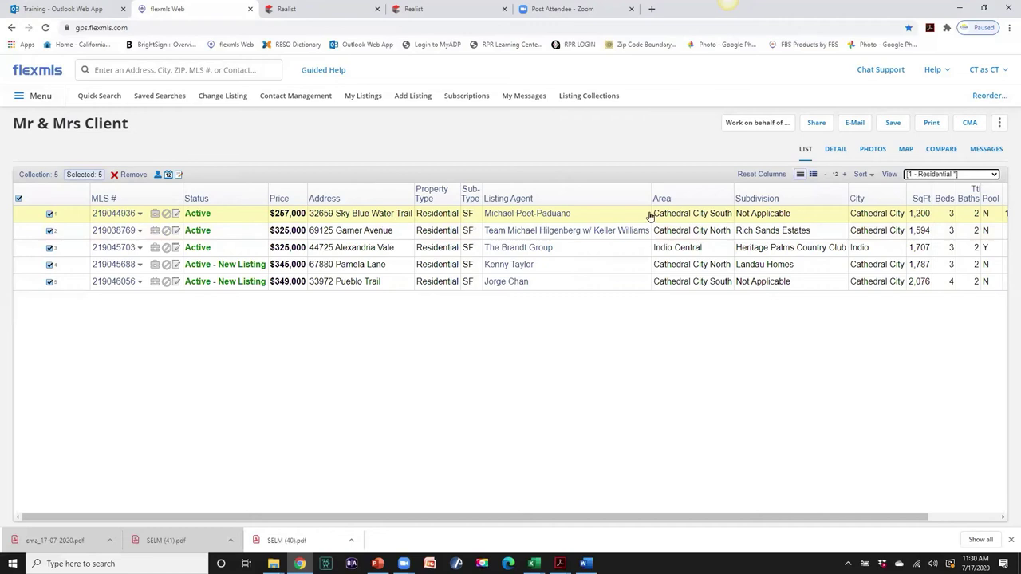
# - Start a new view from 1 - Residential with the description '1 - Residential Listing Collec', showing its fields
pyautogui.click(890, 176)
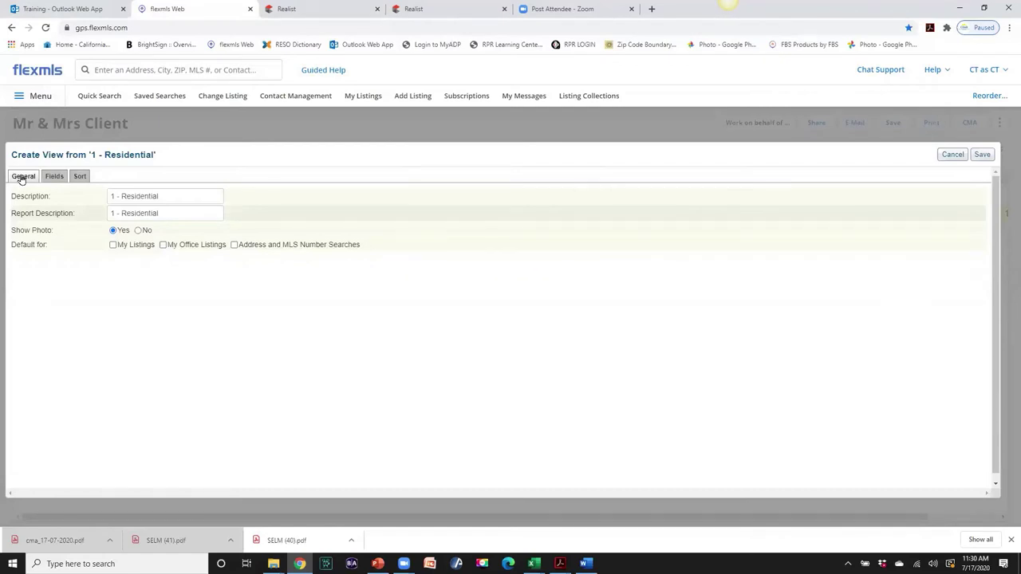
pyautogui.click(164, 197)
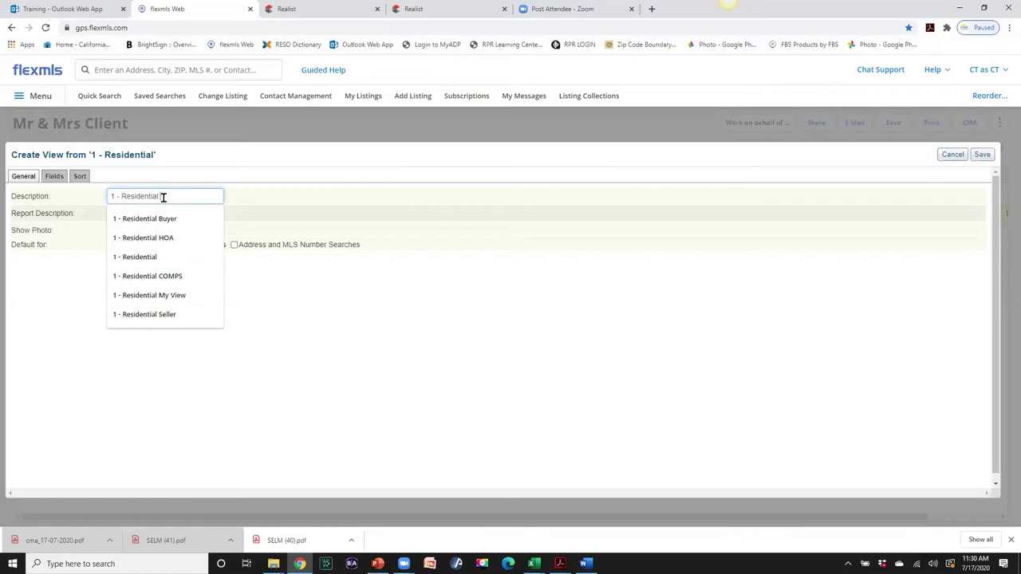
pyautogui.write('Listing Collec')
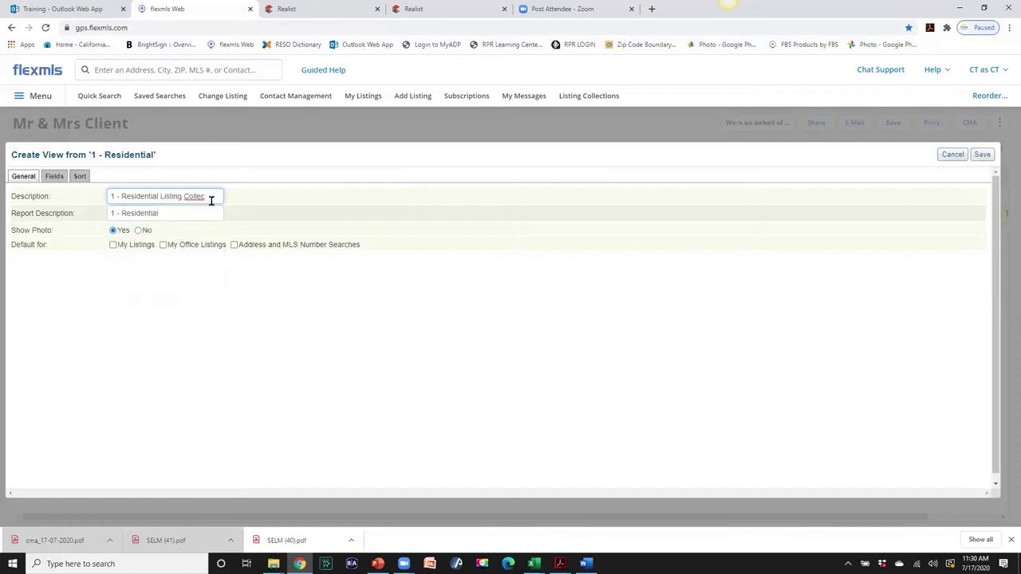
pyautogui.click(203, 276)
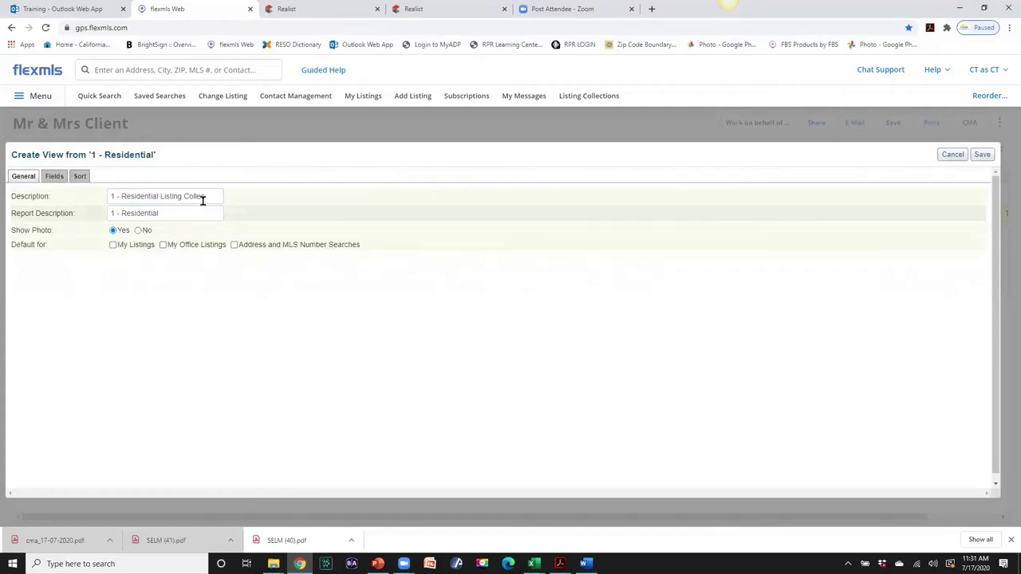
pyautogui.click(54, 177)
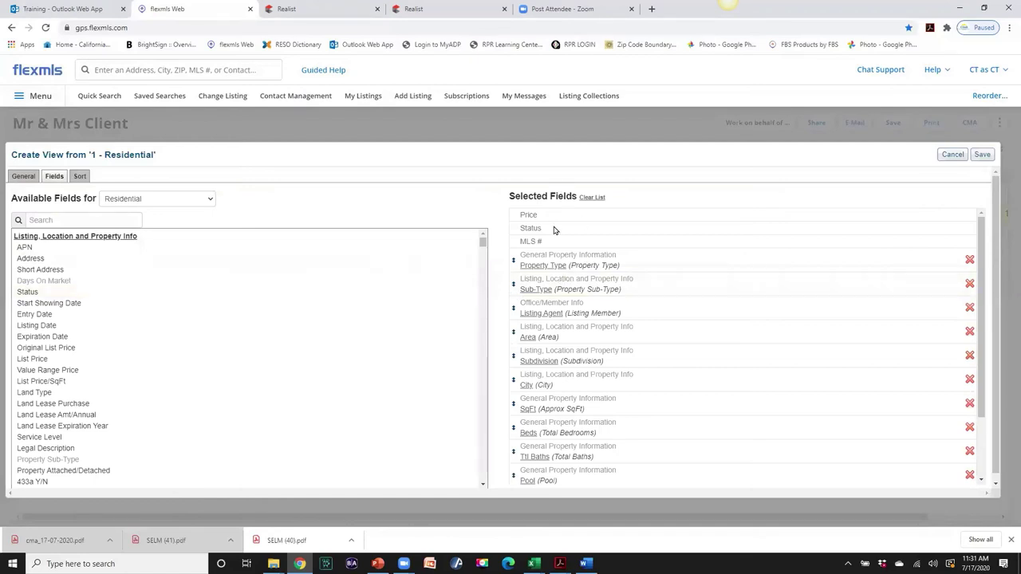
# - Add the Showing Access field group and place it right after MLS #
pyautogui.click(37, 218)
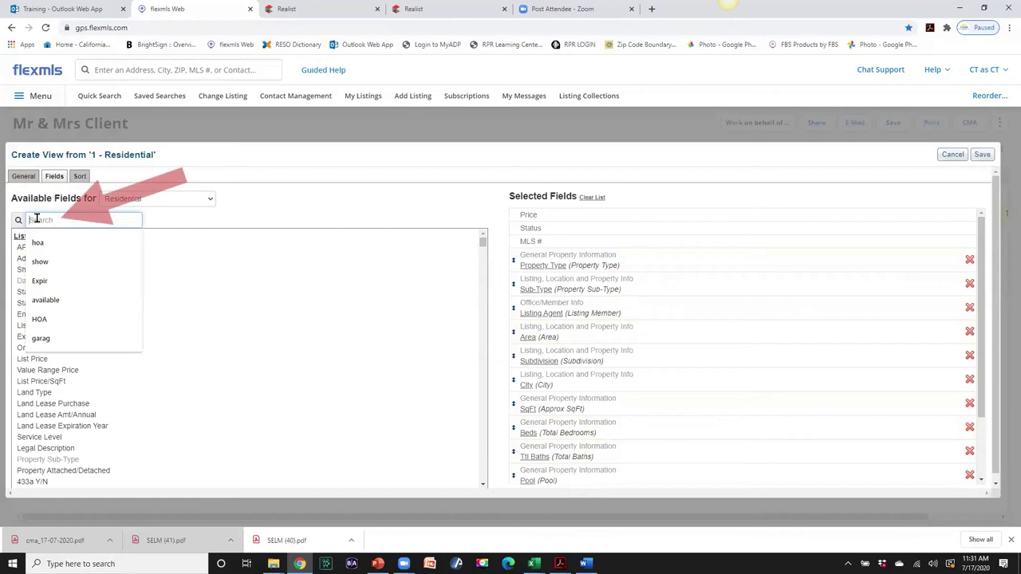
pyautogui.write('showing acc')
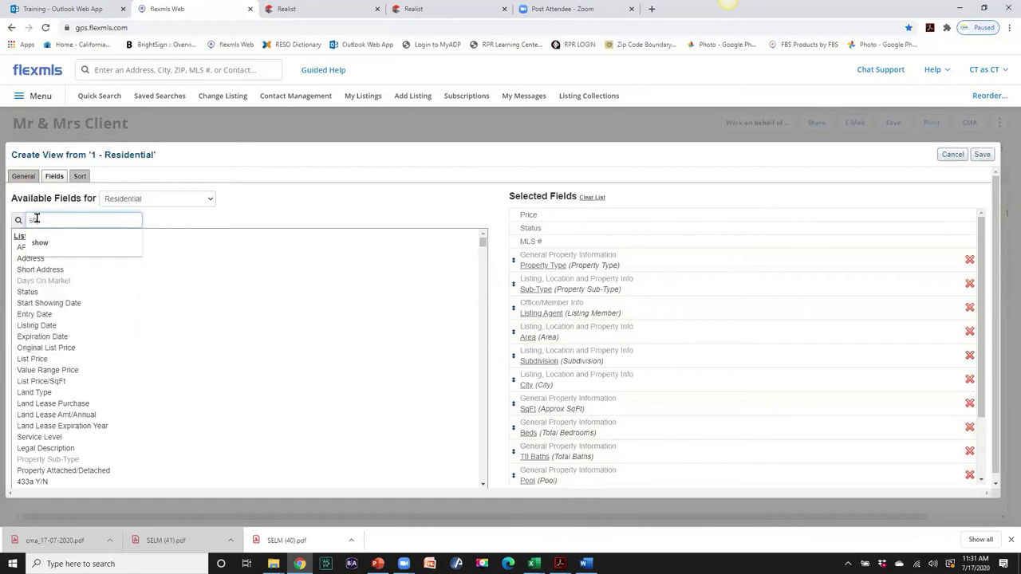
pyautogui.write('ess')
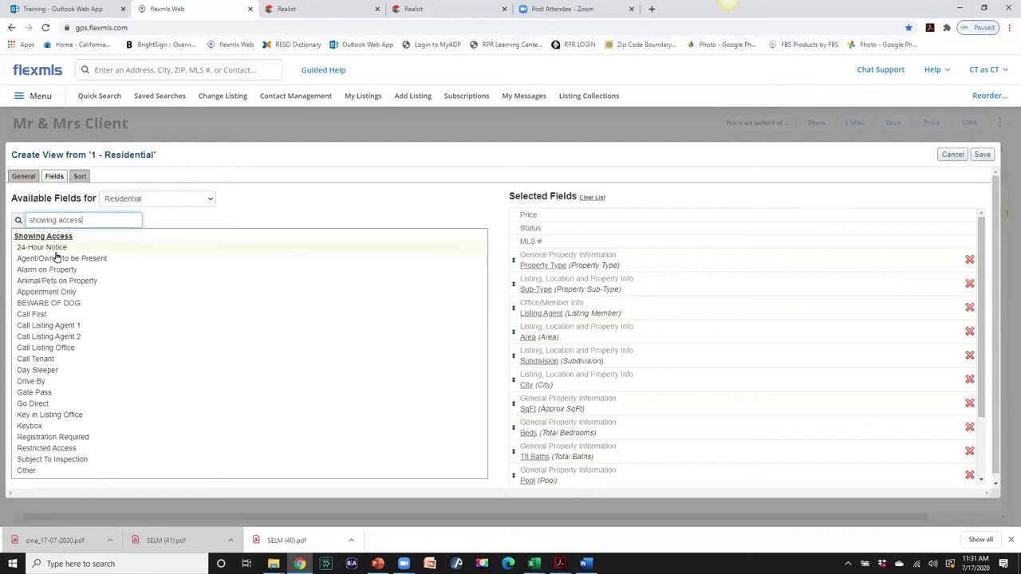
pyautogui.moveTo(61, 260)
pyautogui.moveTo(44, 237)
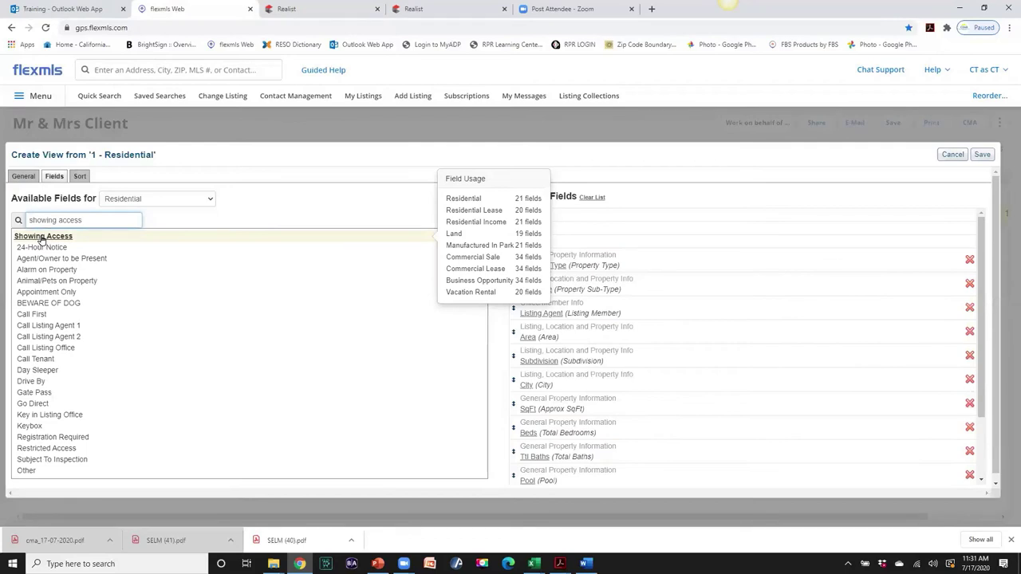
pyautogui.click(43, 238)
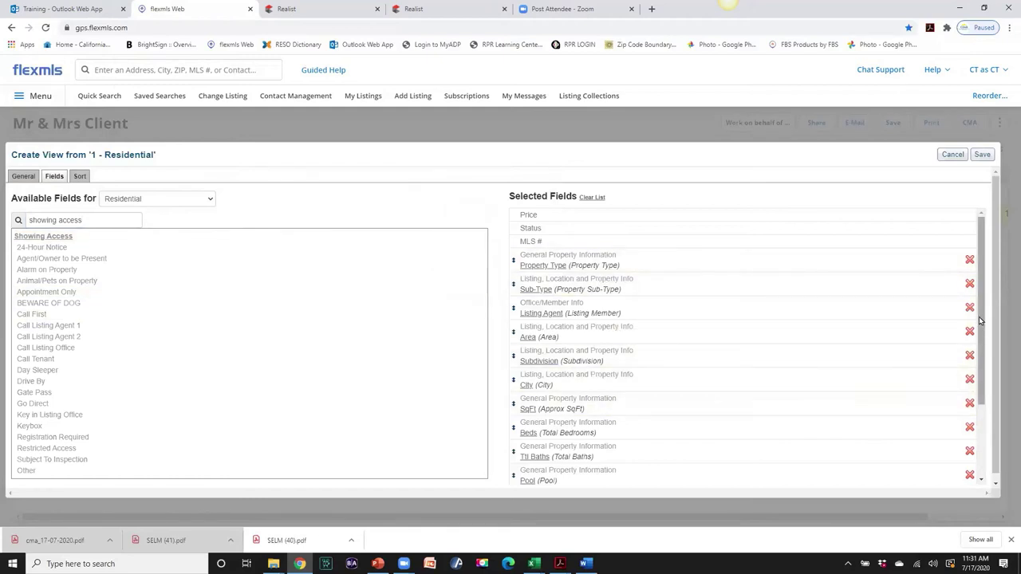
pyautogui.scroll(-3, 980, 324)
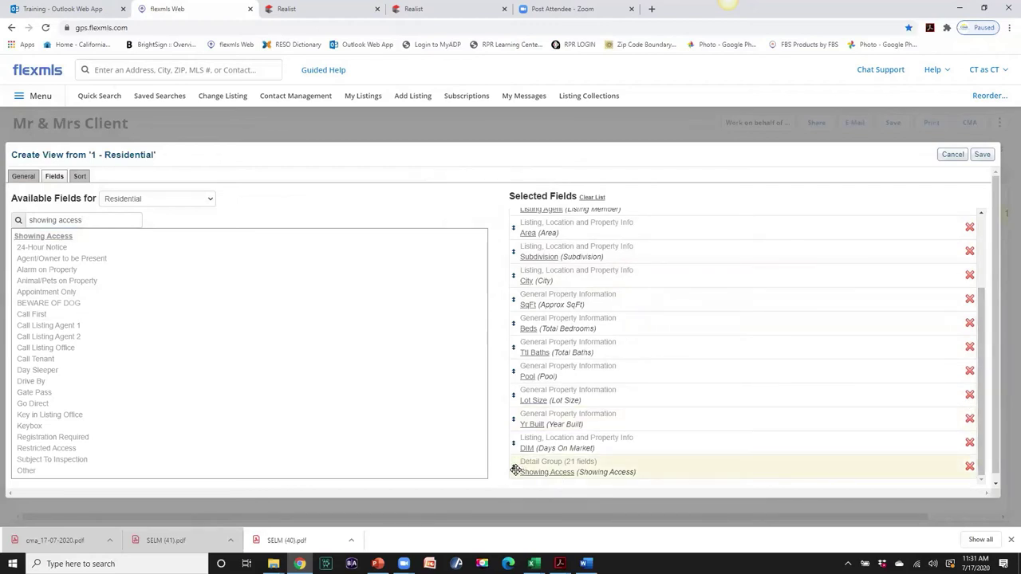
pyautogui.moveTo(512, 466); pyautogui.dragTo(515, 264)
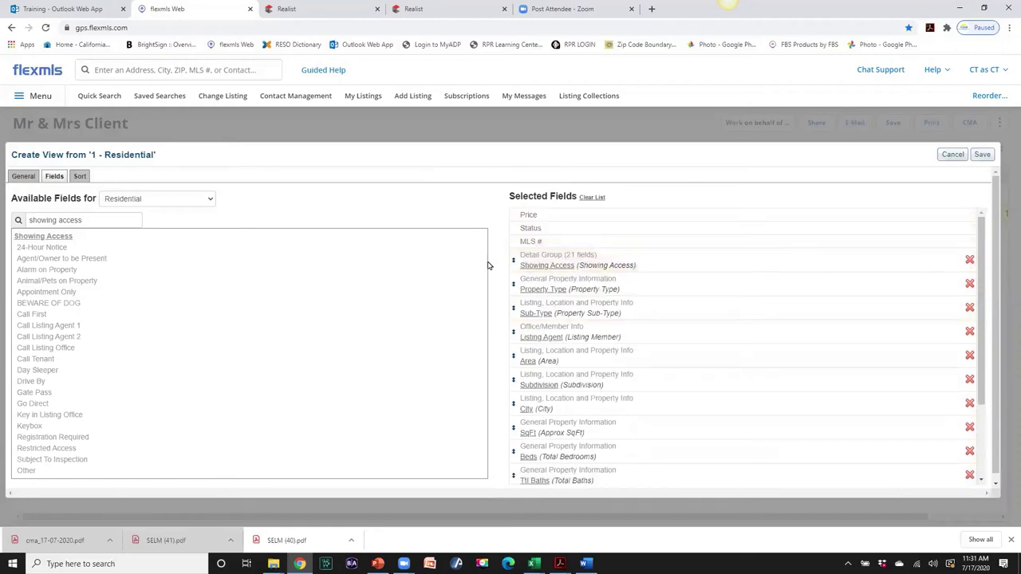
# - Search 'private' and add Private Remarks to the selected fields
pyautogui.click(88, 220)
pyautogui.press('BackSpace')
pyautogui.press('BackSpace')
pyautogui.press('BackSpace')
pyautogui.press('BackSpace')
pyautogui.press('BackSpace')
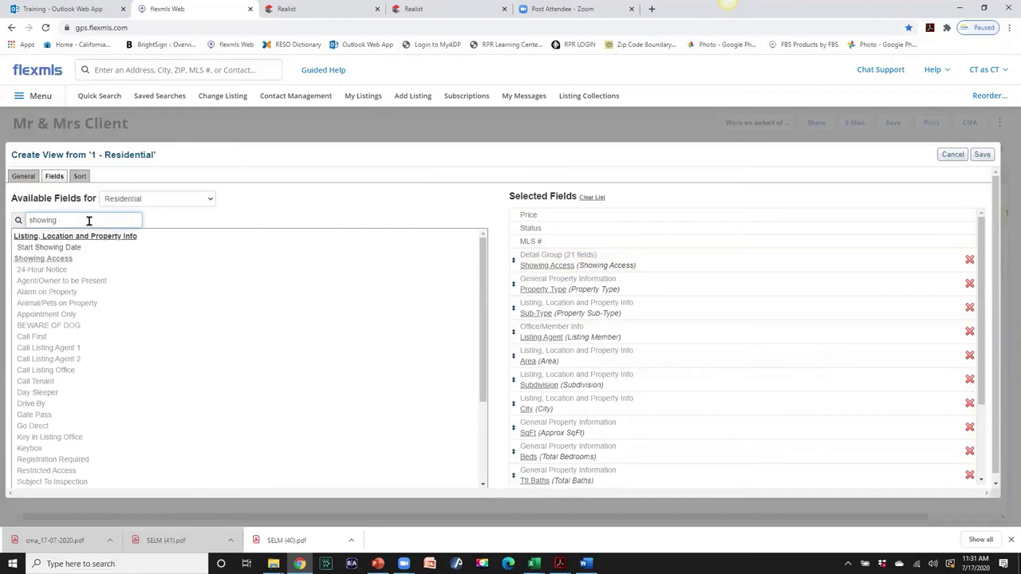
pyautogui.press('BackSpace')
pyautogui.press('BackSpace')
pyautogui.press('BackSpace')
pyautogui.press('BackSpace')
pyautogui.press('BackSpace')
pyautogui.press('BackSpace')
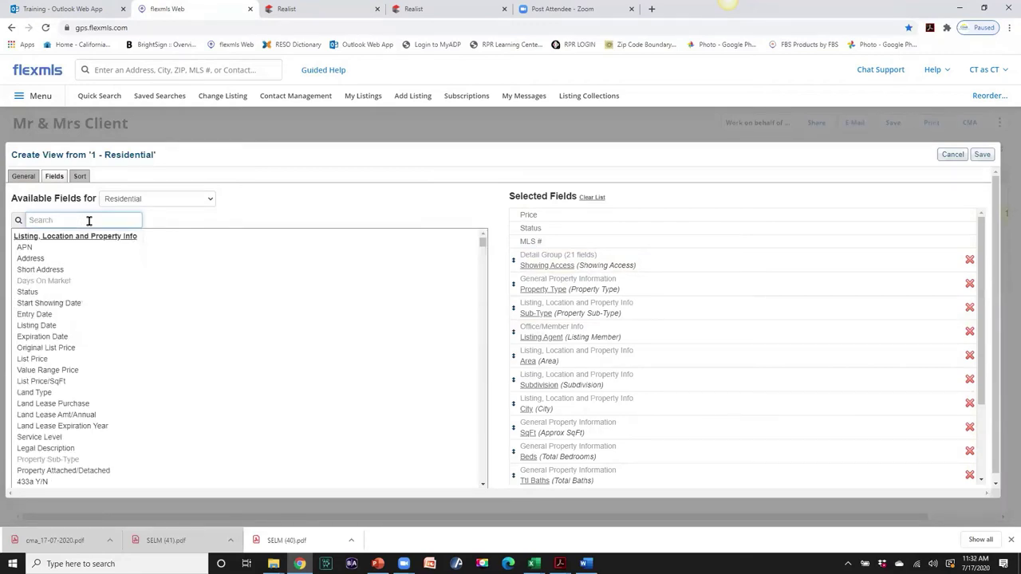
pyautogui.write('priv')
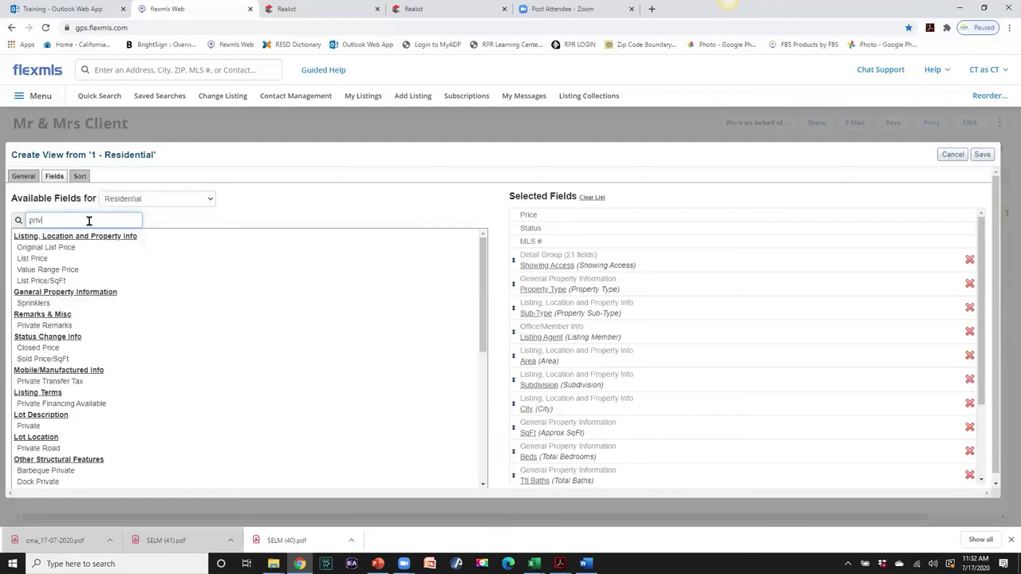
pyautogui.write('ate')
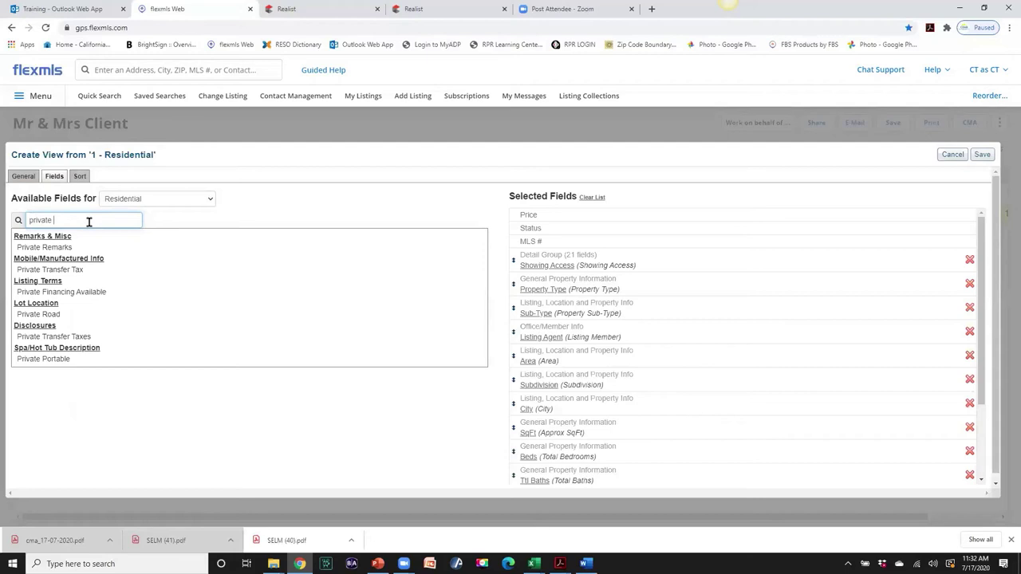
pyautogui.click(59, 250)
# - Move Private Remarks up to sit directly below Showing Access
pyautogui.moveTo(979, 359); pyautogui.dragTo(984, 453)
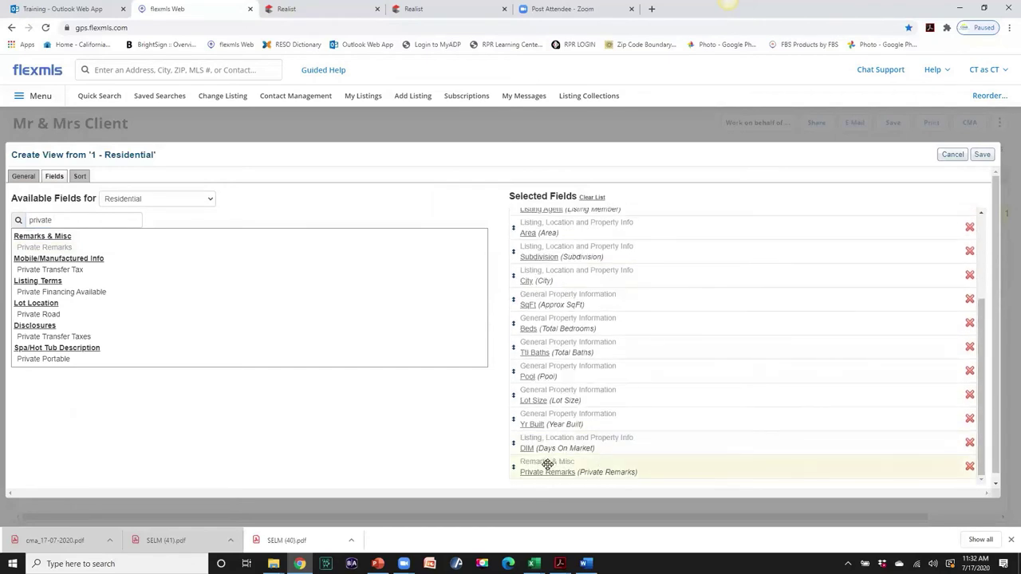
pyautogui.moveTo(546, 465); pyautogui.dragTo(556, 249)
pyautogui.moveTo(558, 198); pyautogui.dragTo(545, 280)
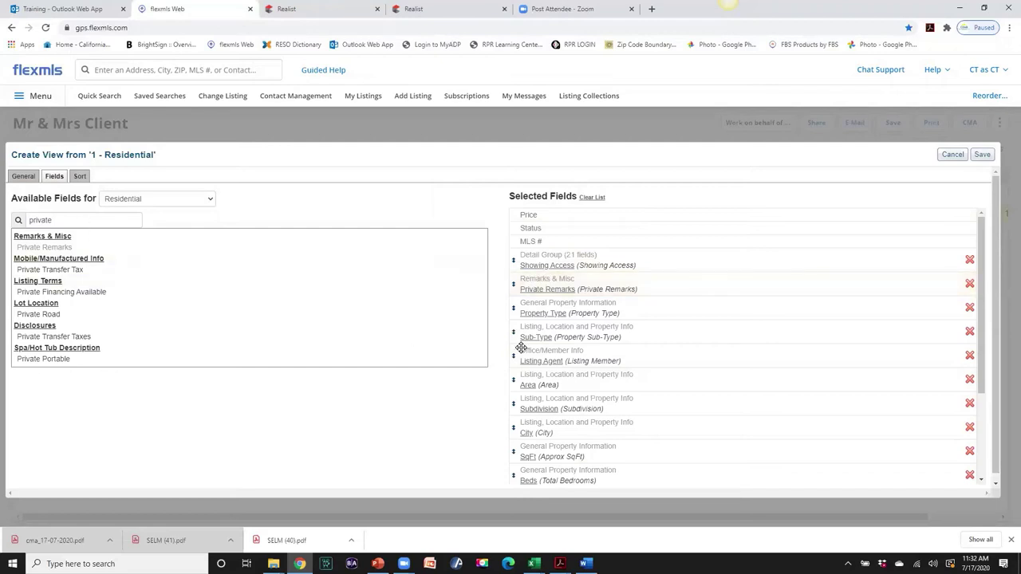
# - Move Listing Agent up to sit just under Private Remarks
pyautogui.scroll(-2, 600, 386)
pyautogui.scroll(-1, 599, 387)
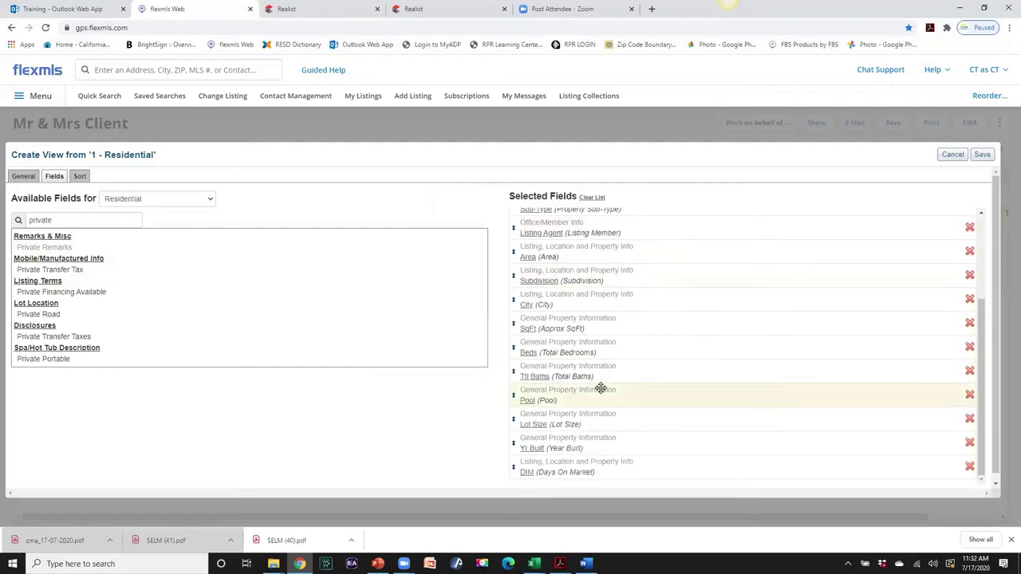
pyautogui.moveTo(600, 389)
pyautogui.scroll(1, 601, 389)
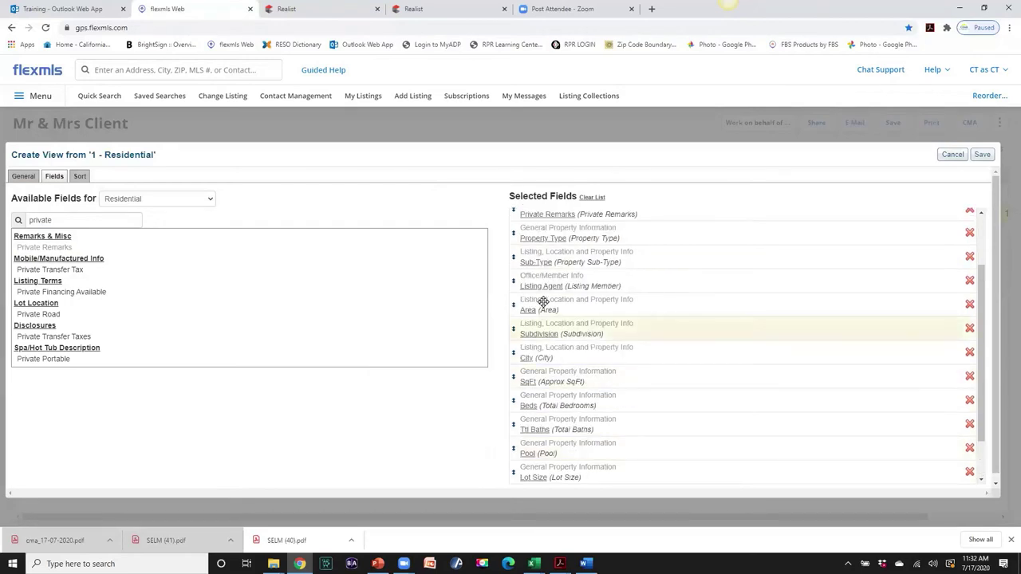
pyautogui.moveTo(538, 279)
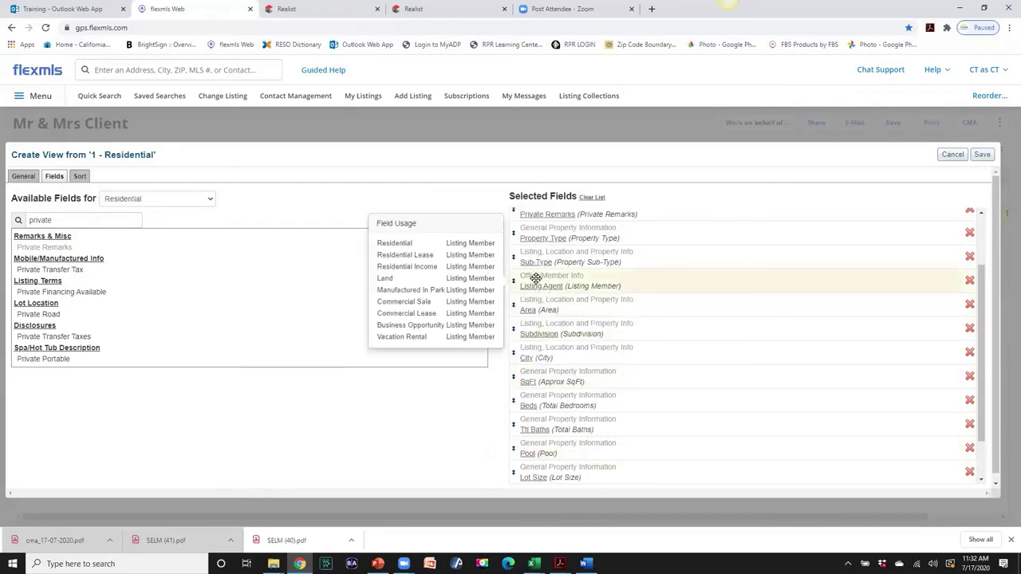
pyautogui.moveTo(536, 277); pyautogui.dragTo(538, 231)
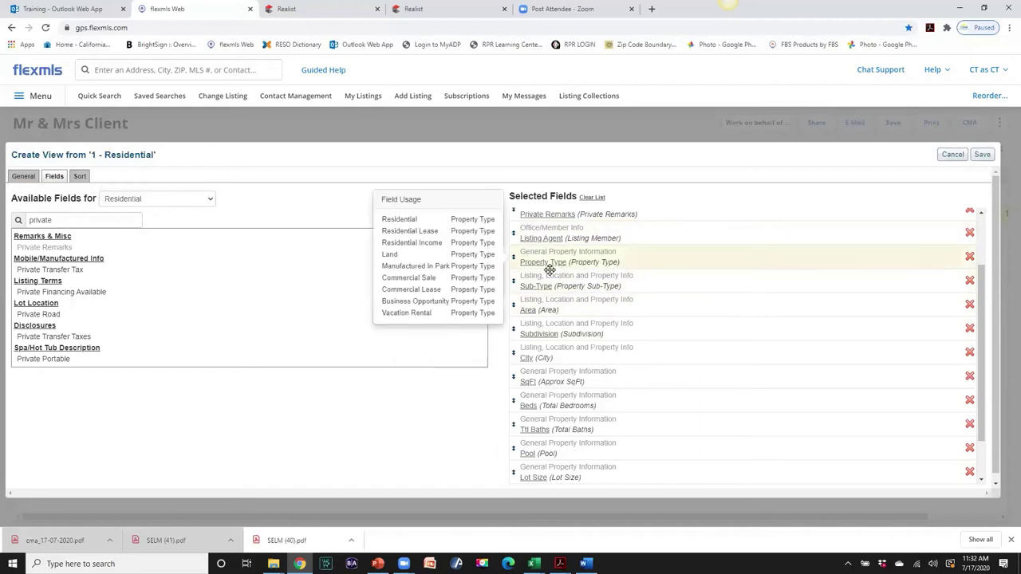
# - Remove Property Type, Area, Lot Size and Yr Built, and move DIM up below Private Remarks
pyautogui.moveTo(572, 260)
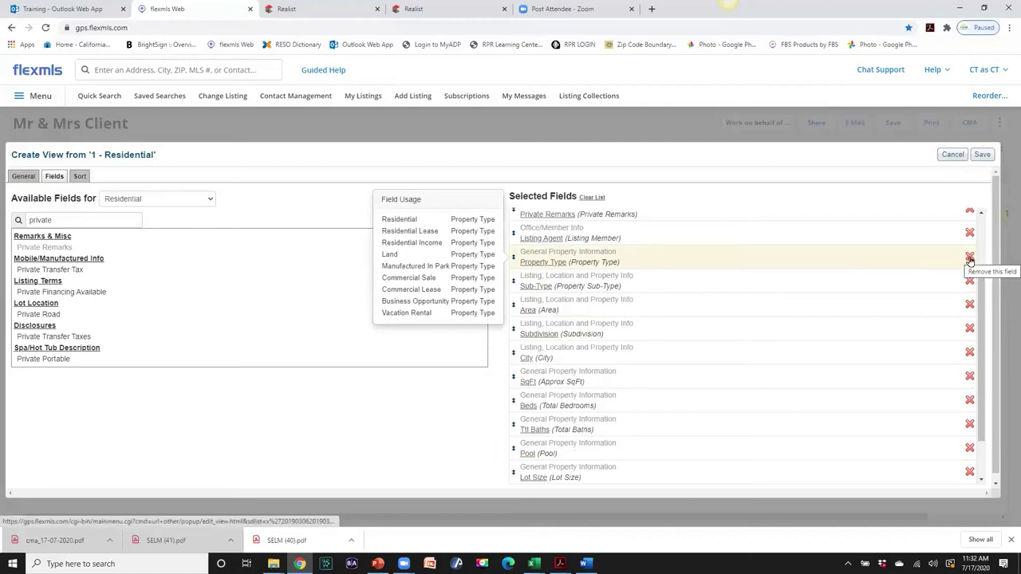
pyautogui.click(969, 259)
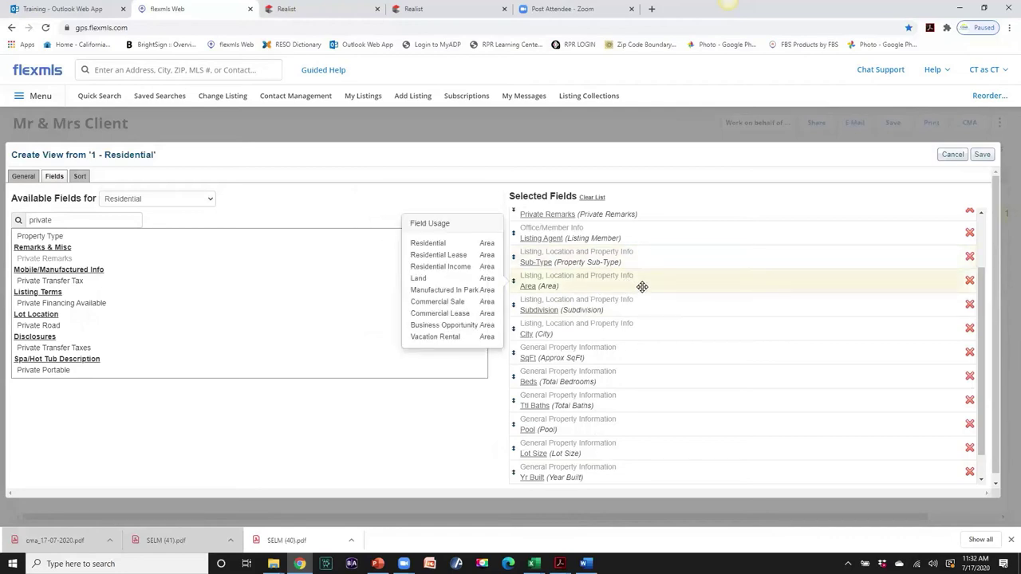
pyautogui.click(969, 280)
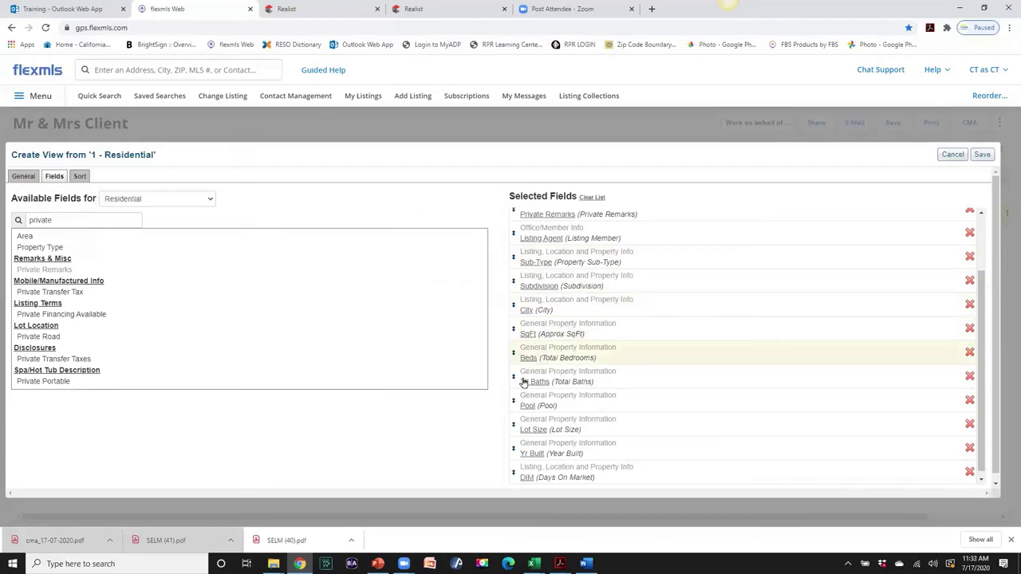
pyautogui.moveTo(550, 407)
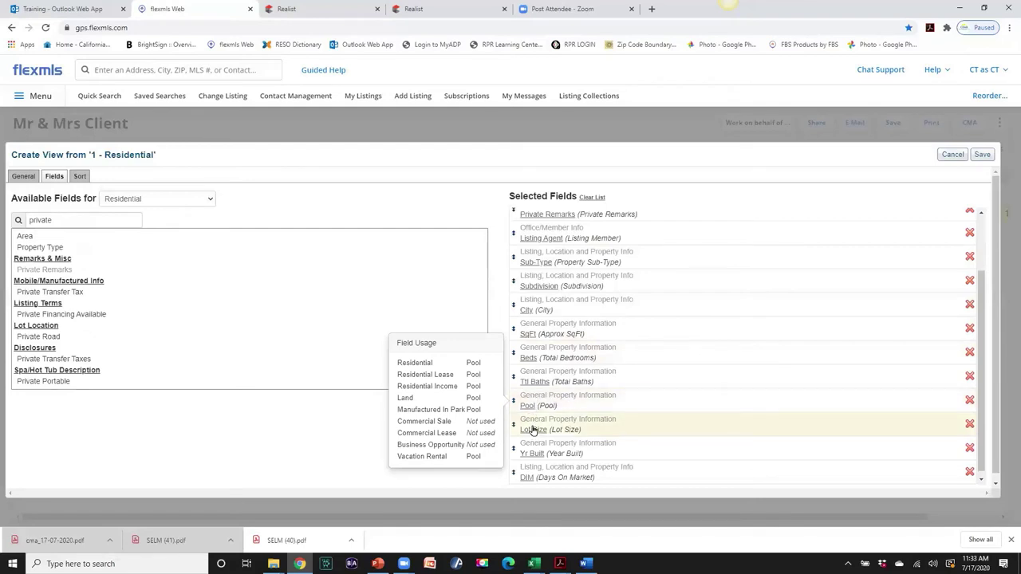
pyautogui.click(969, 429)
pyautogui.click(969, 442)
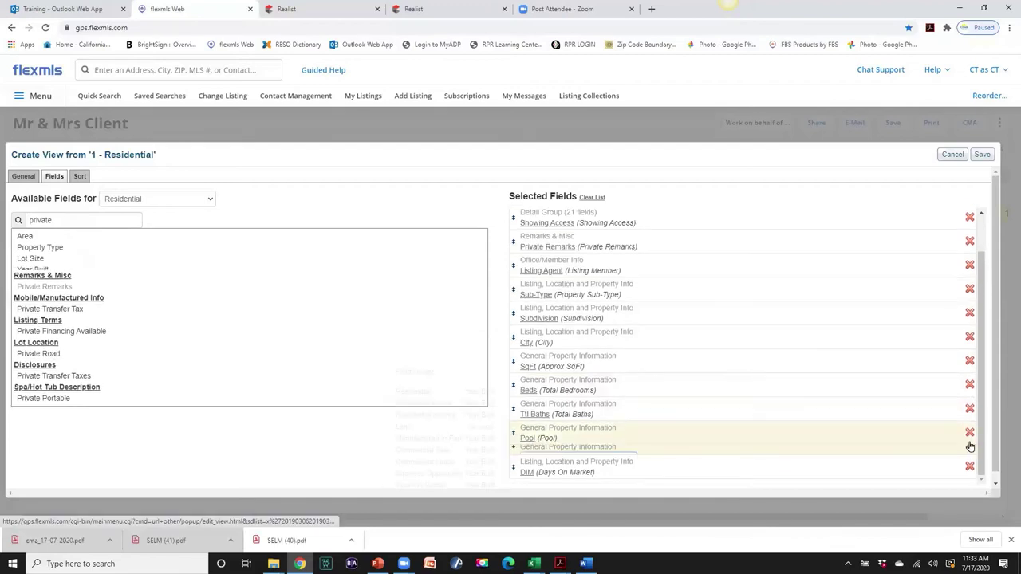
pyautogui.moveTo(596, 468); pyautogui.dragTo(591, 284)
# - Save the custom view and open the full navigation menu
pyautogui.click(981, 154)
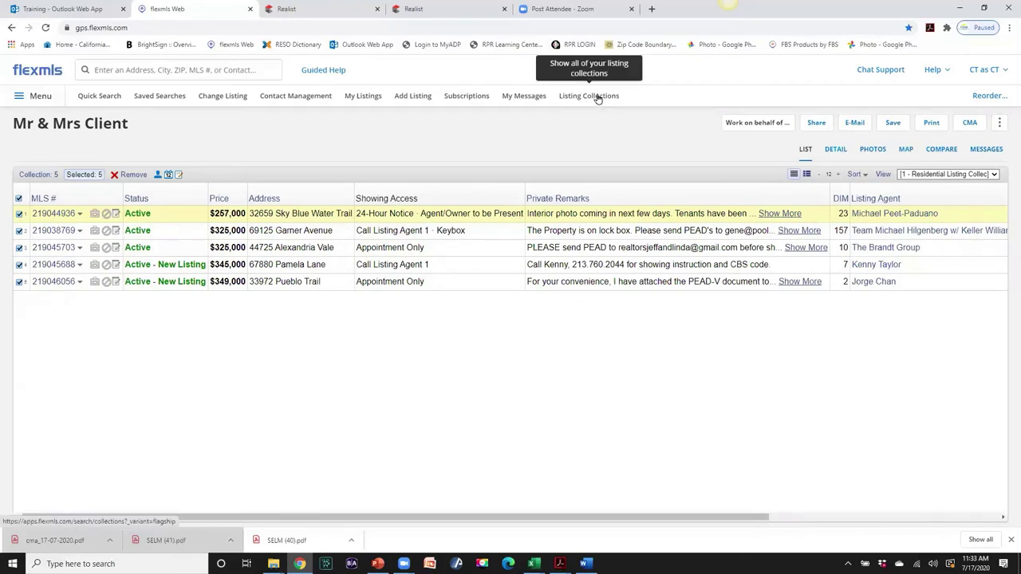
pyautogui.click(40, 96)
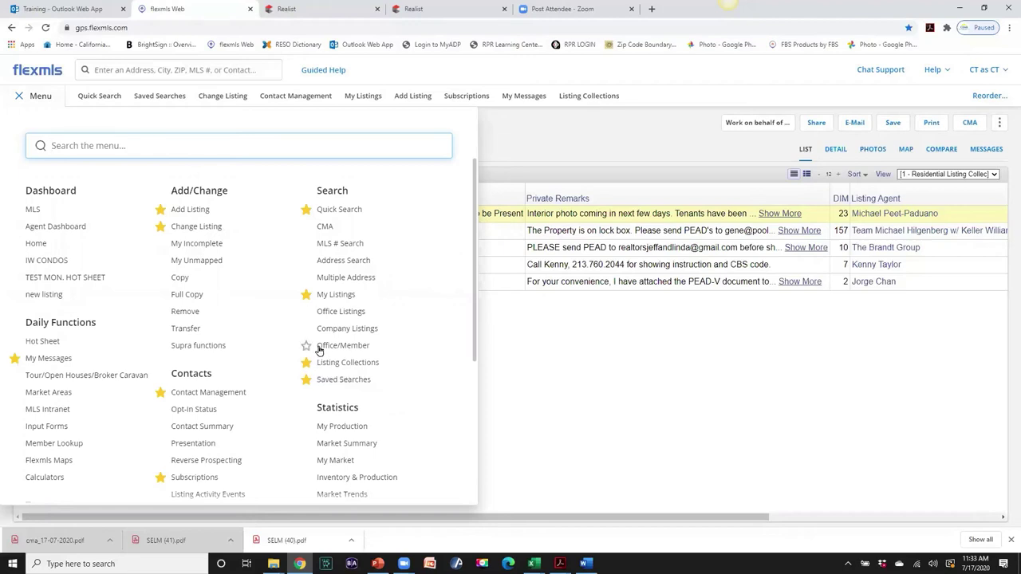
# - Toggle the Office/Member favorite off again, then reopen Mr & Mrs Client (5) from Listing Collections
pyautogui.click(306, 348)
pyautogui.click(306, 348)
pyautogui.click(618, 138)
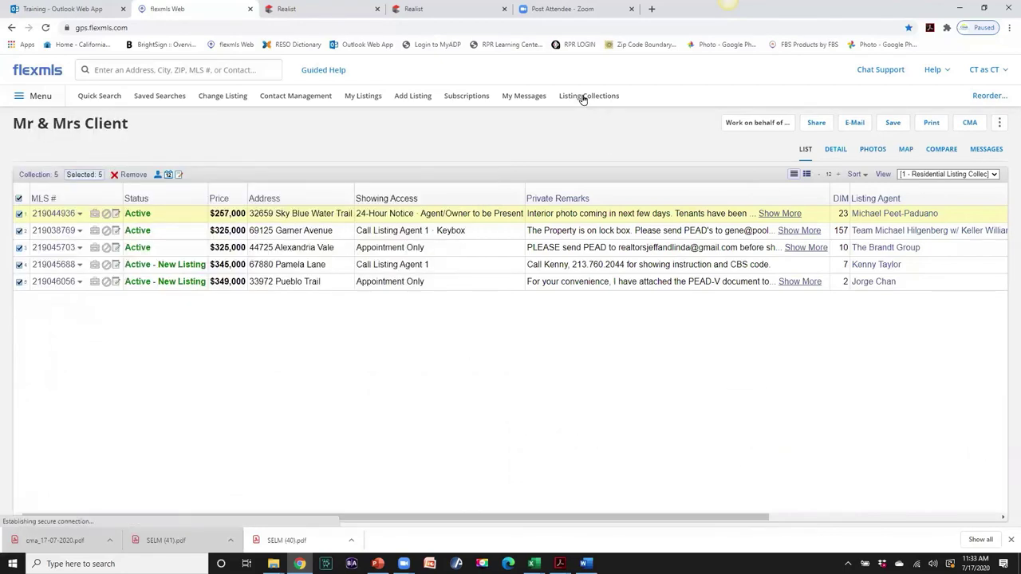
pyautogui.click(582, 96)
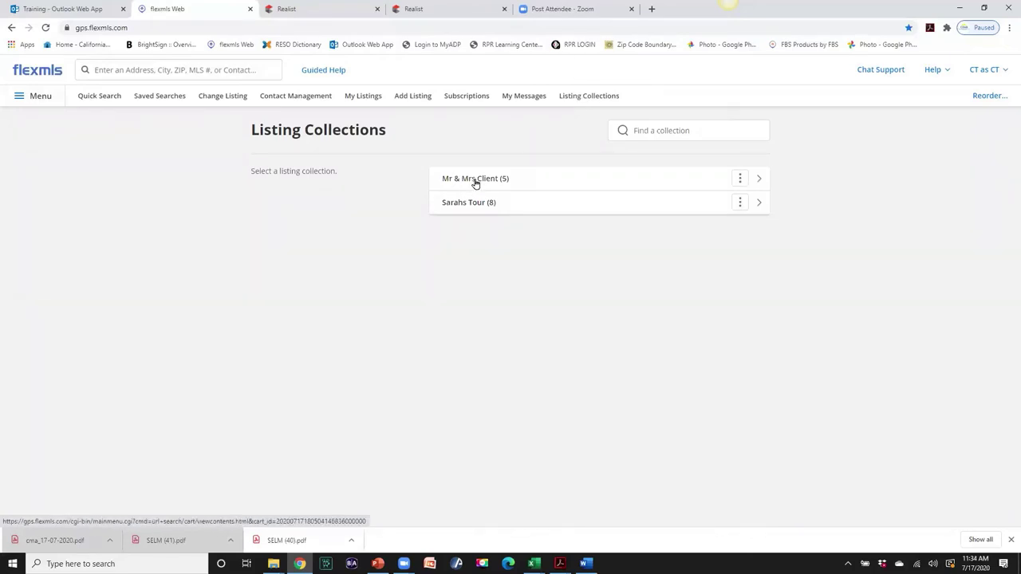
pyautogui.click(475, 181)
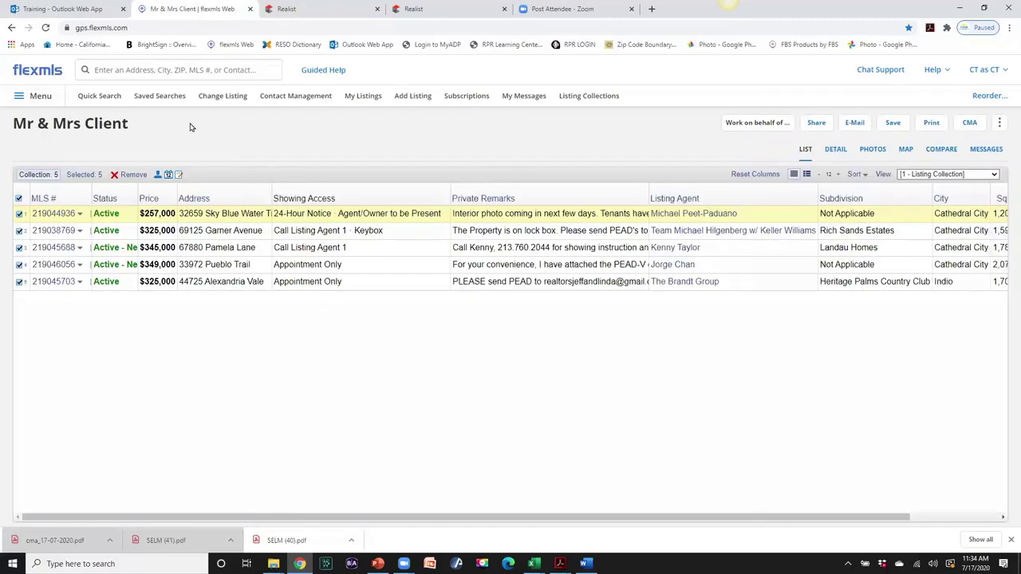
# - Apply the '1 - Residential Listing Collec' view and narrow the Address, Showing Access and Private Remarks columns
pyautogui.click(995, 176)
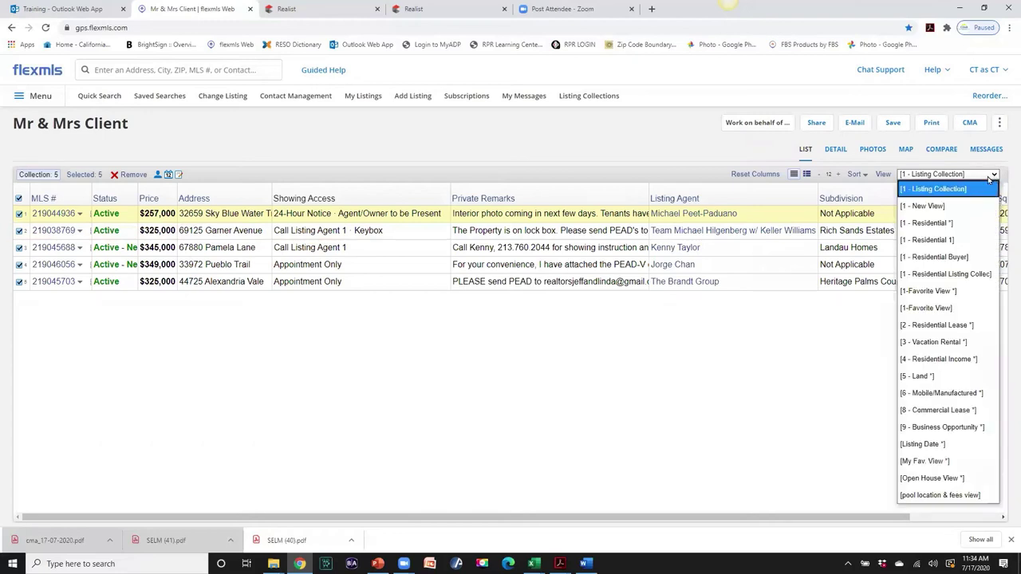
pyautogui.click(945, 274)
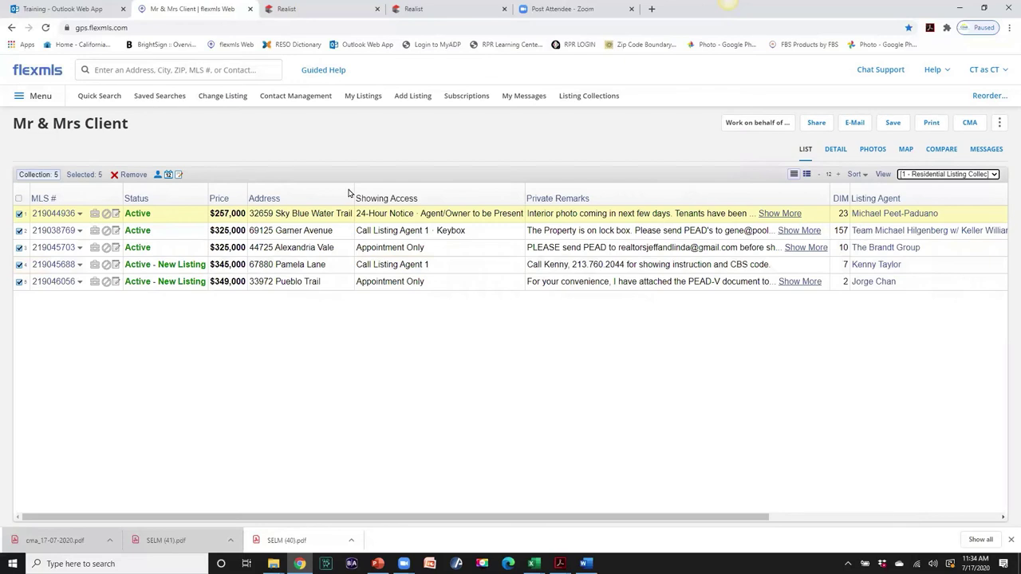
pyautogui.moveTo(354, 189); pyautogui.dragTo(322, 189)
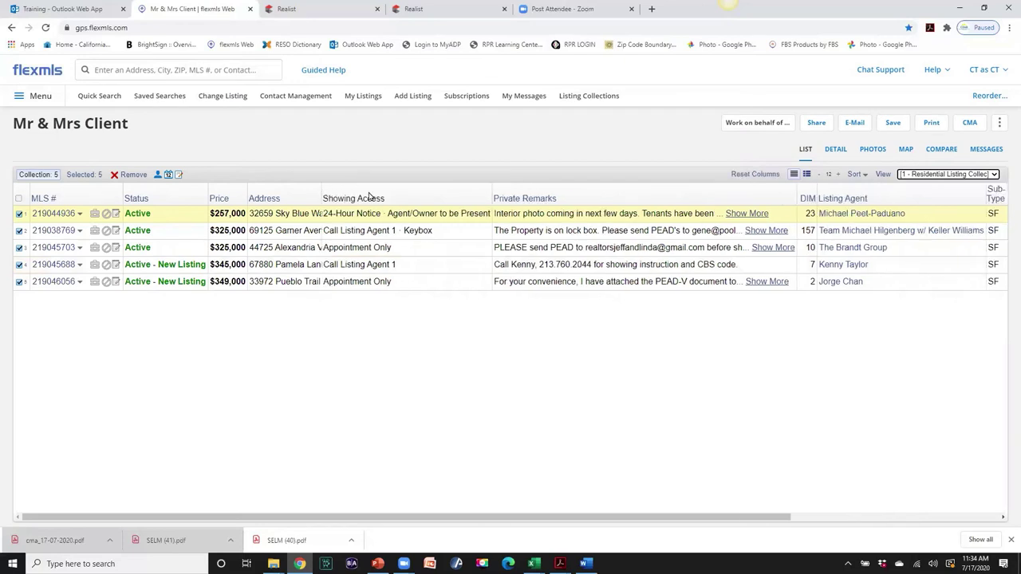
pyautogui.click(492, 197)
pyautogui.moveTo(491, 192); pyautogui.dragTo(458, 194)
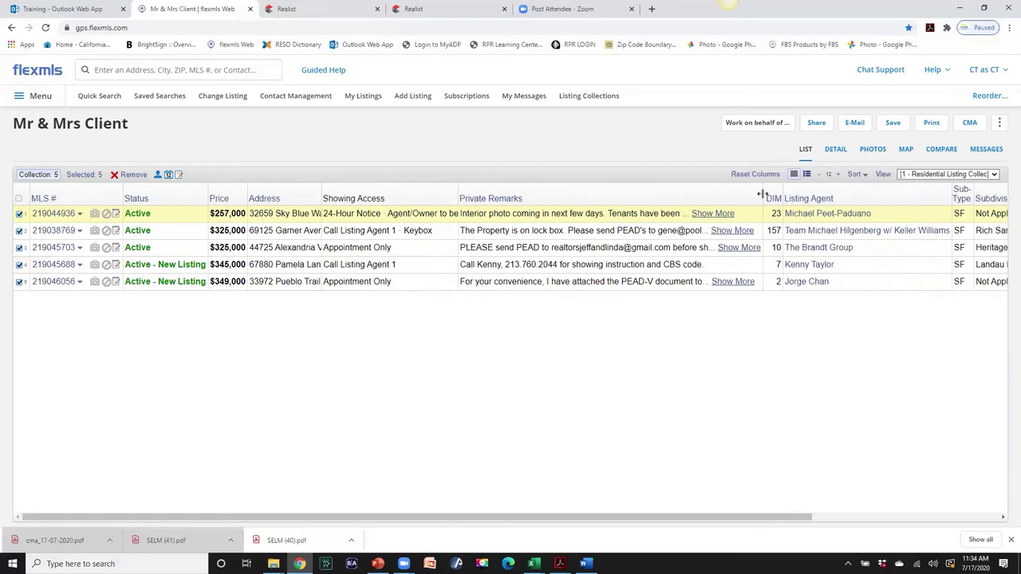
pyautogui.moveTo(761, 195); pyautogui.dragTo(707, 196)
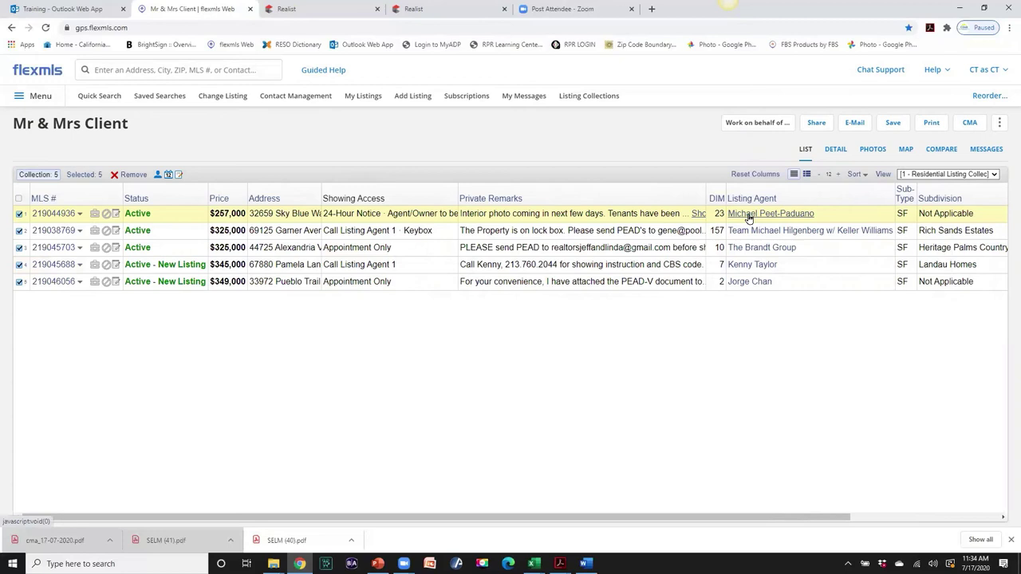
# - View and close the business cards of the first and second listing agents
pyautogui.click(748, 214)
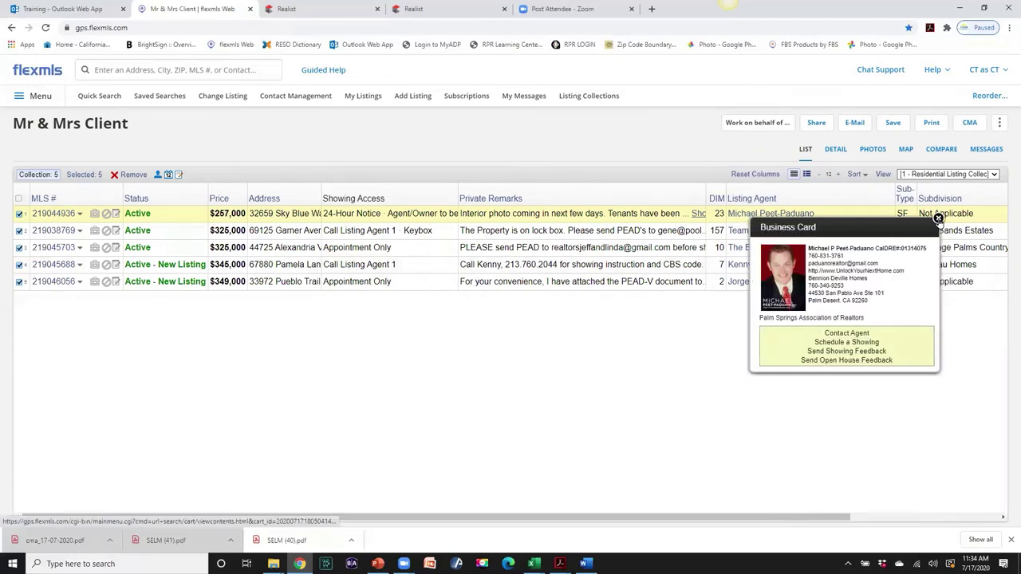
pyautogui.click(938, 220)
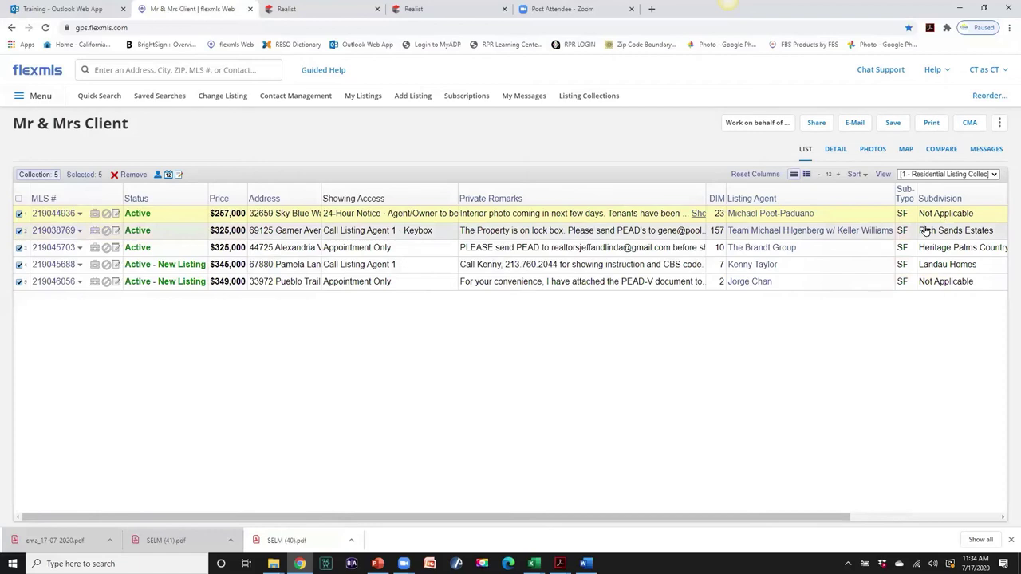
pyautogui.click(785, 231)
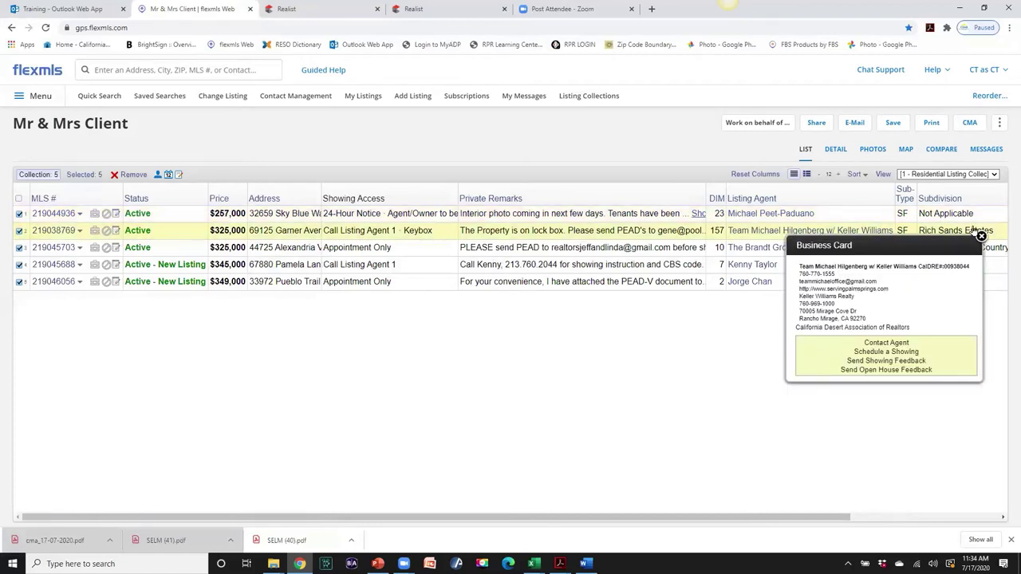
pyautogui.click(981, 236)
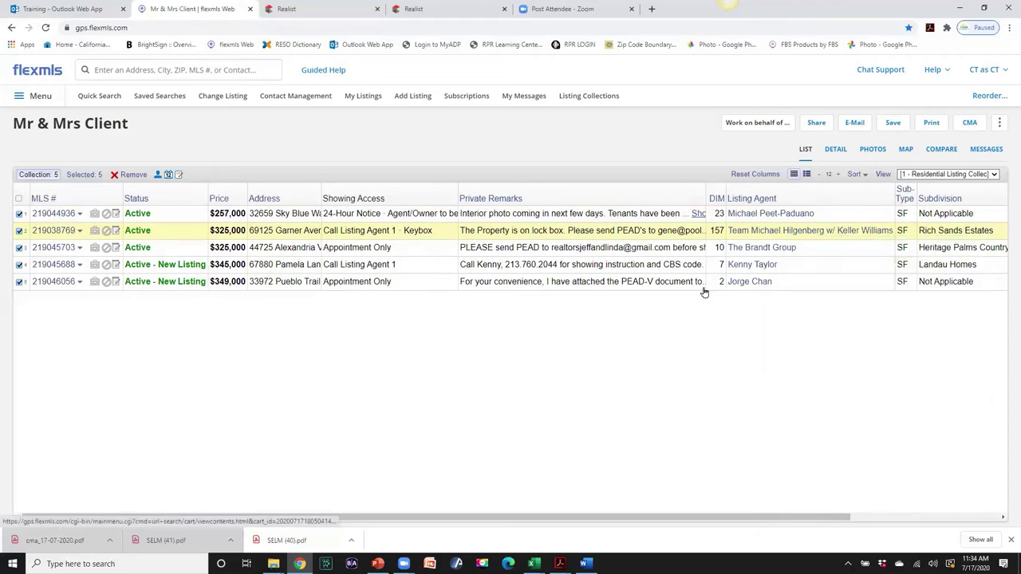
# - Check the detail view and return to the list, then reopen the first listing agent's business card
pyautogui.click(834, 151)
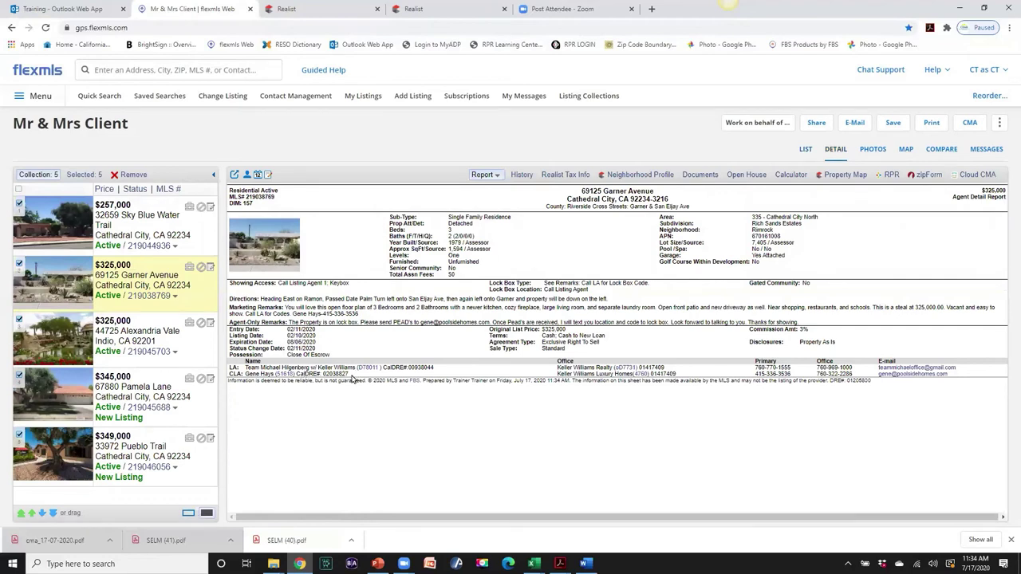
pyautogui.click(806, 150)
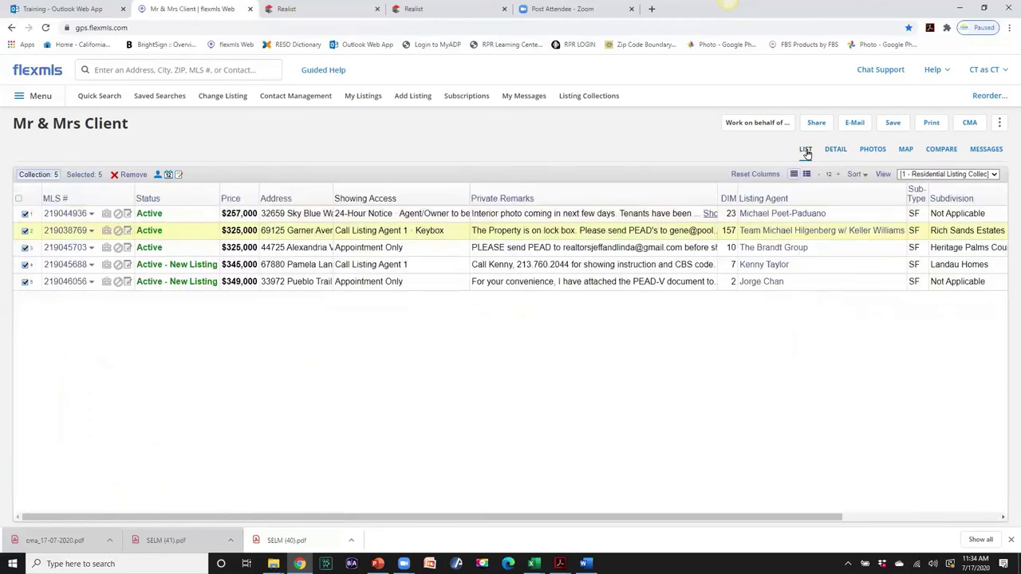
pyautogui.click(772, 215)
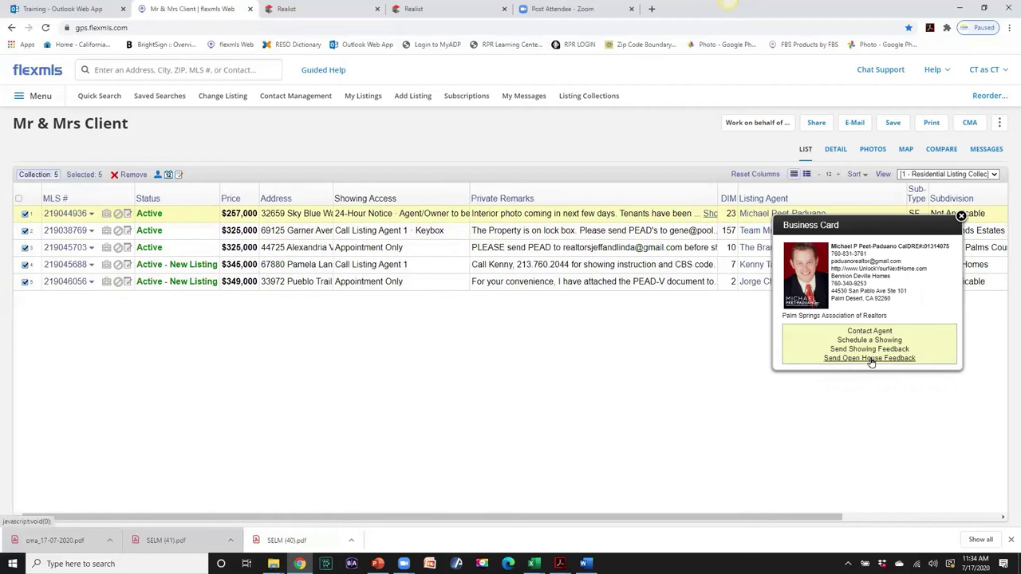
pyautogui.click(961, 216)
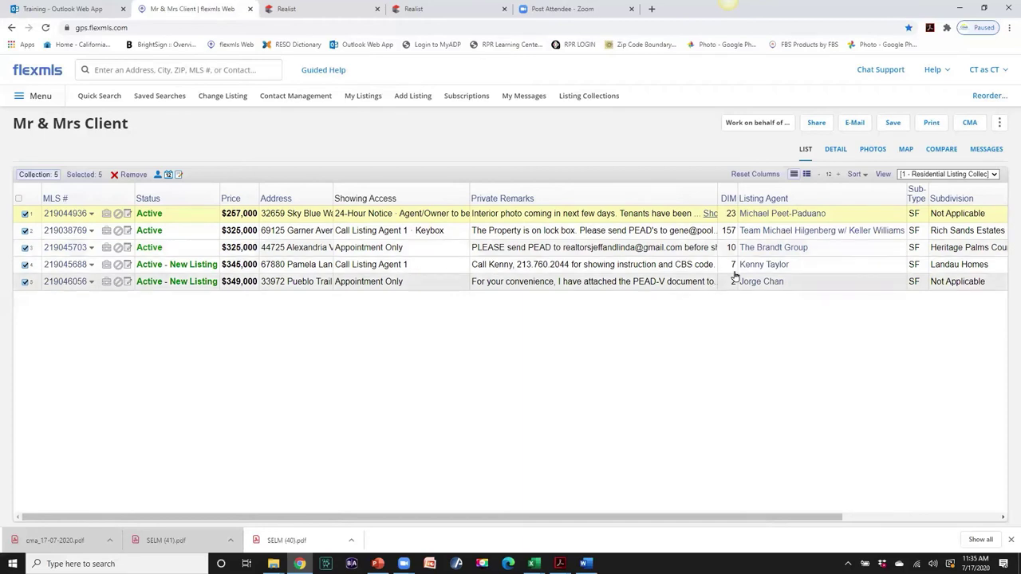
pyautogui.click(757, 216)
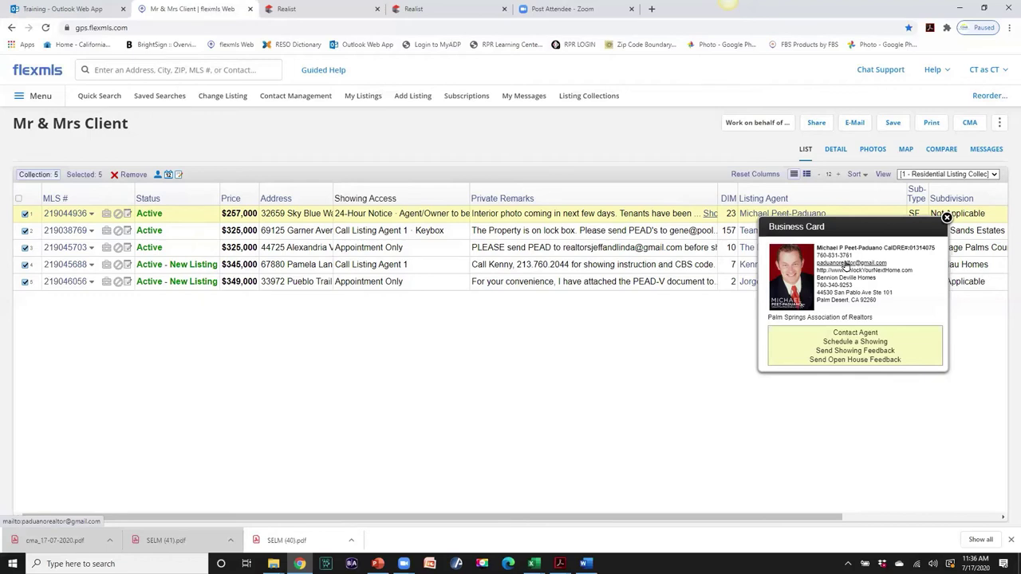
# - Cancel the agent email from the app picker and close the business card
pyautogui.click(845, 264)
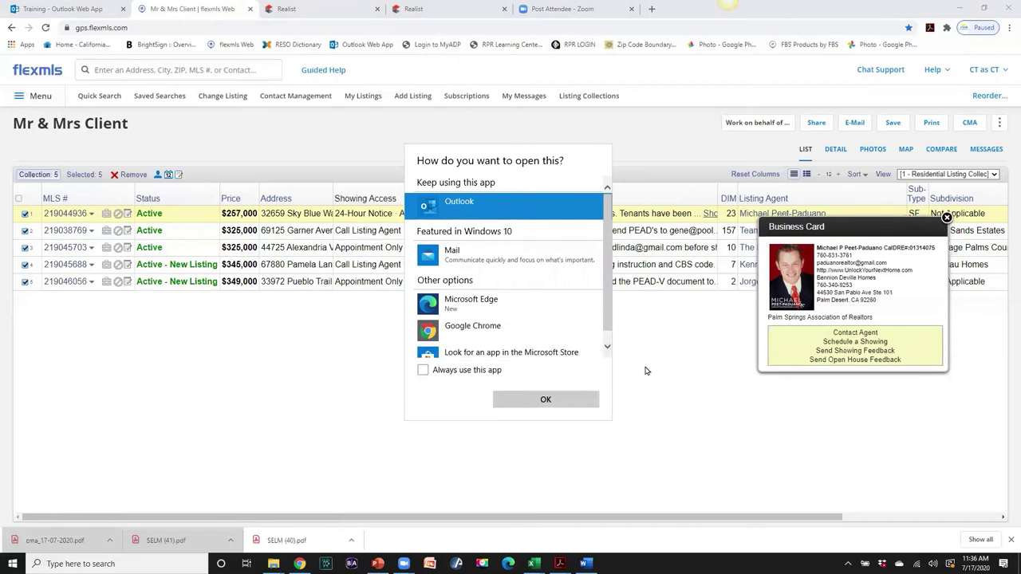
pyautogui.click(668, 276)
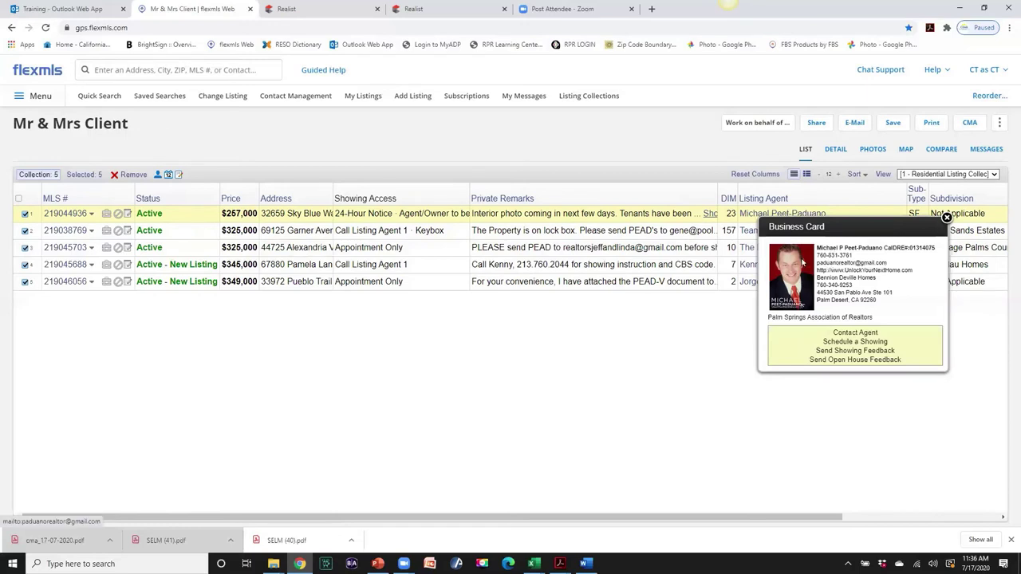
pyautogui.click(947, 217)
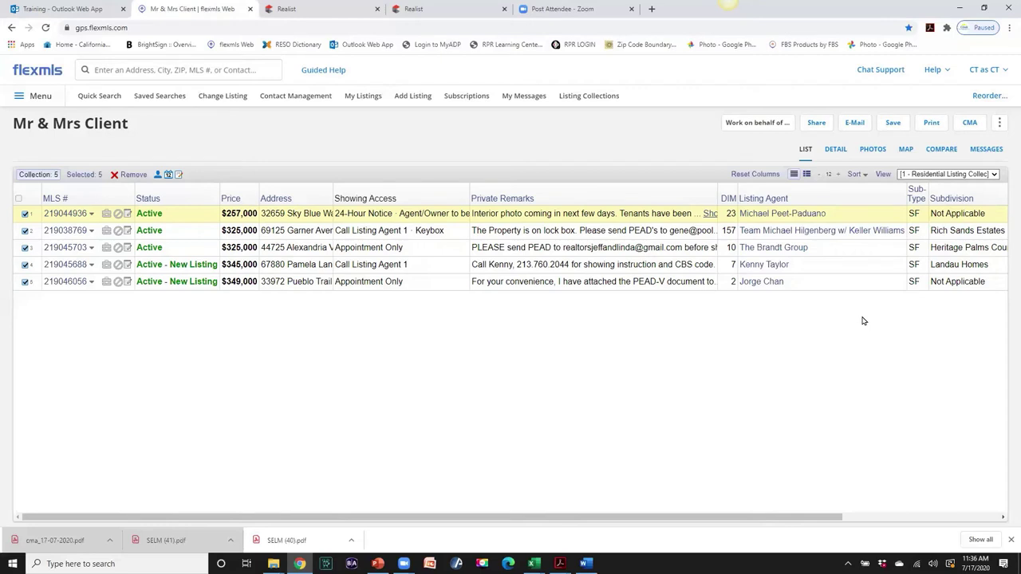
# - Review the Buyers Tour Checklist in Word, minimize it, and show the collection's detail view
pyautogui.hotkey('alt', 'Tab')
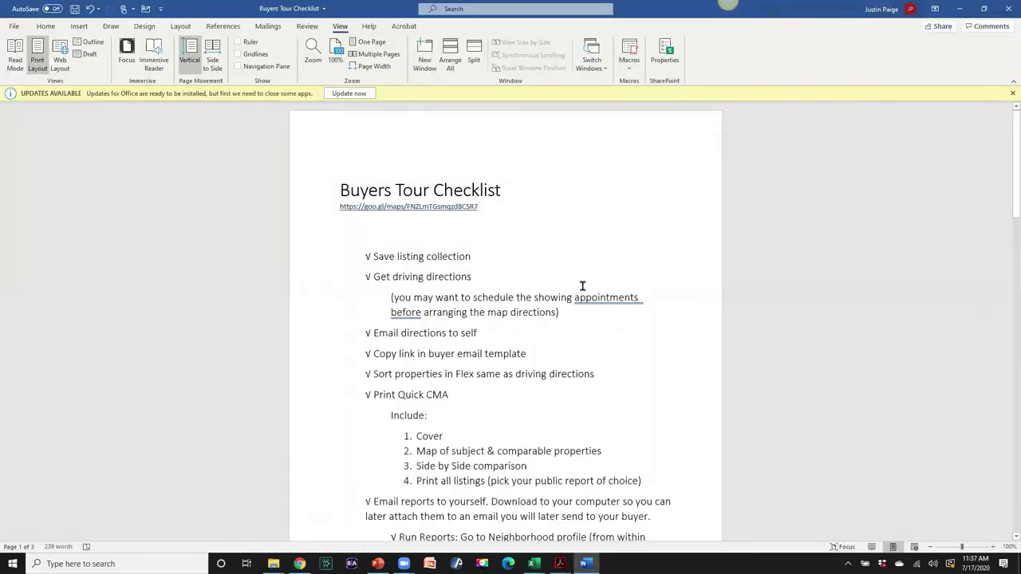
pyautogui.scroll(-2, 591, 311)
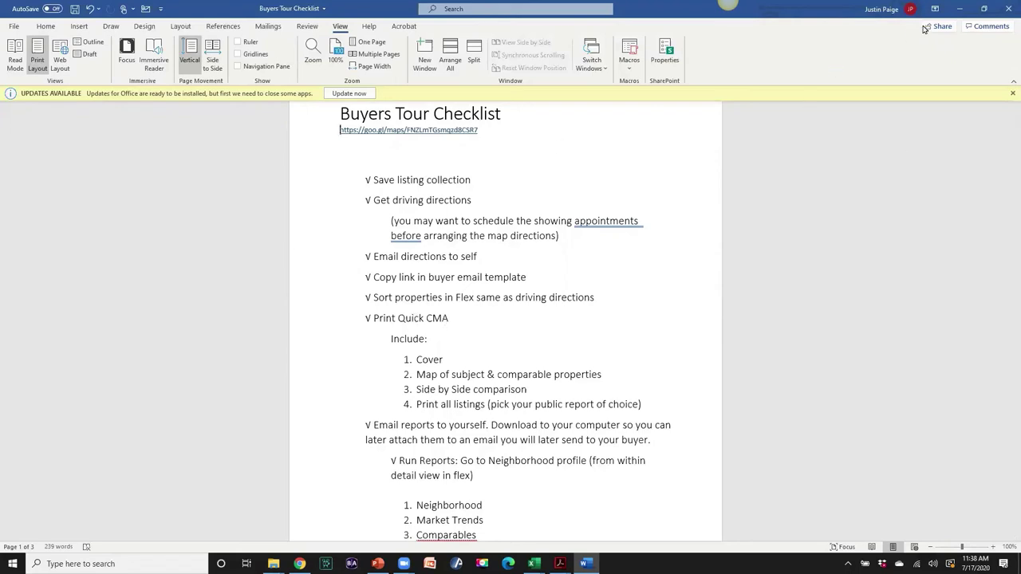
pyautogui.click(960, 10)
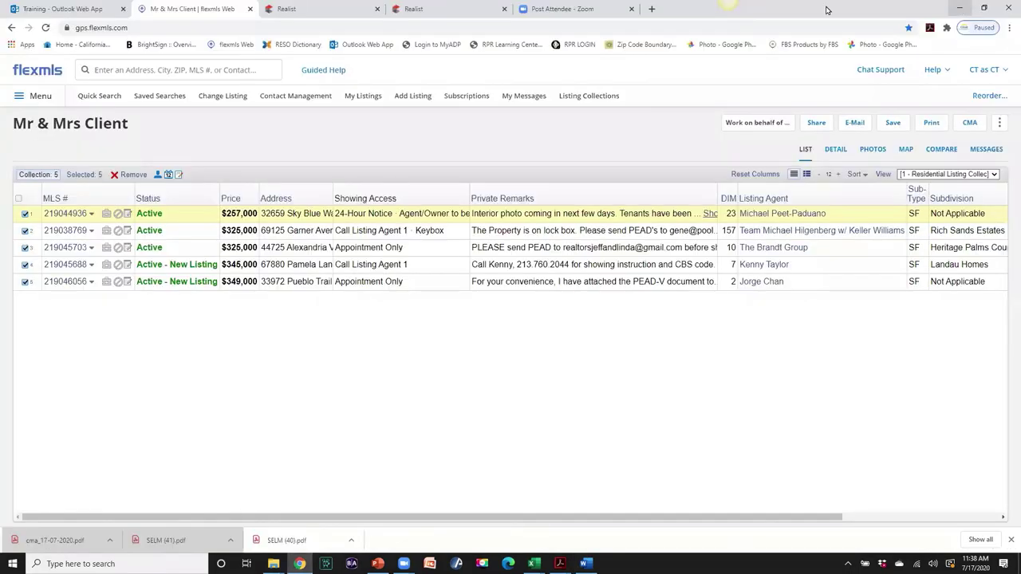
pyautogui.click(835, 151)
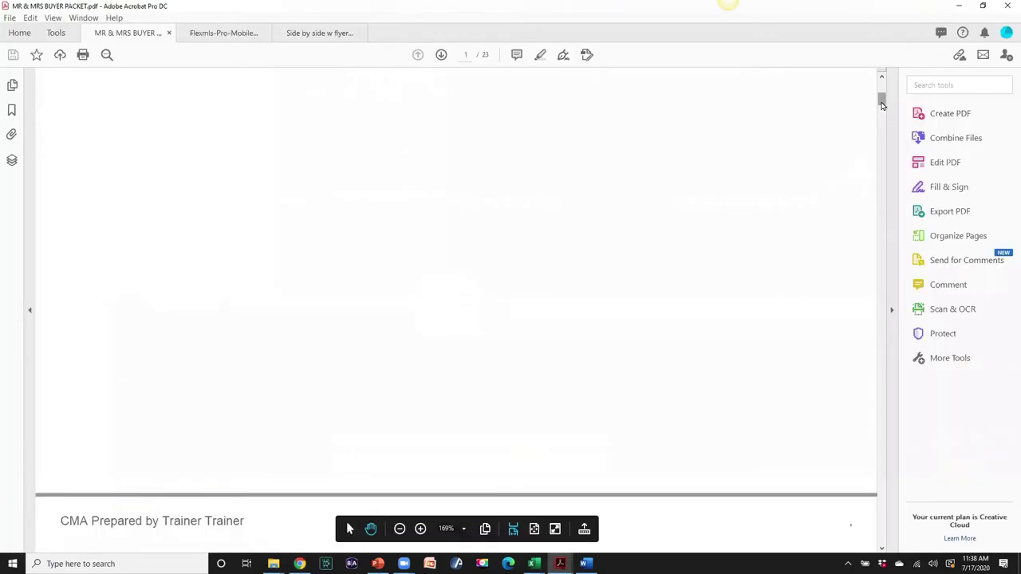
pyautogui.scroll(-10, 883, 126)
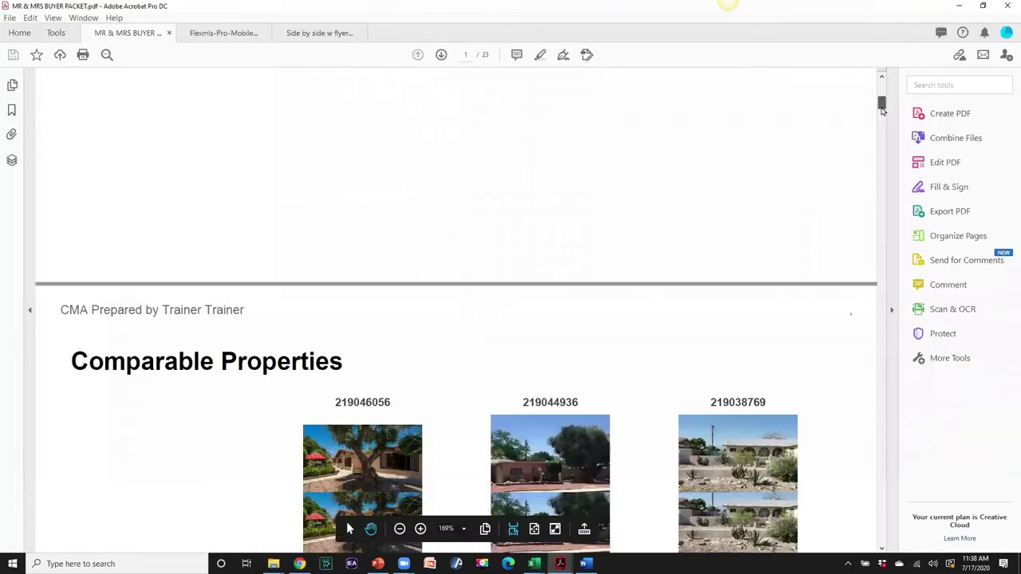
# - Scroll through the MR & MRS BUYER PACKET PDF in Acrobat, then return to Flexmls
pyautogui.moveTo(882, 125); pyautogui.dragTo(872, 240)
pyautogui.hotkey('alt', 'Tab')
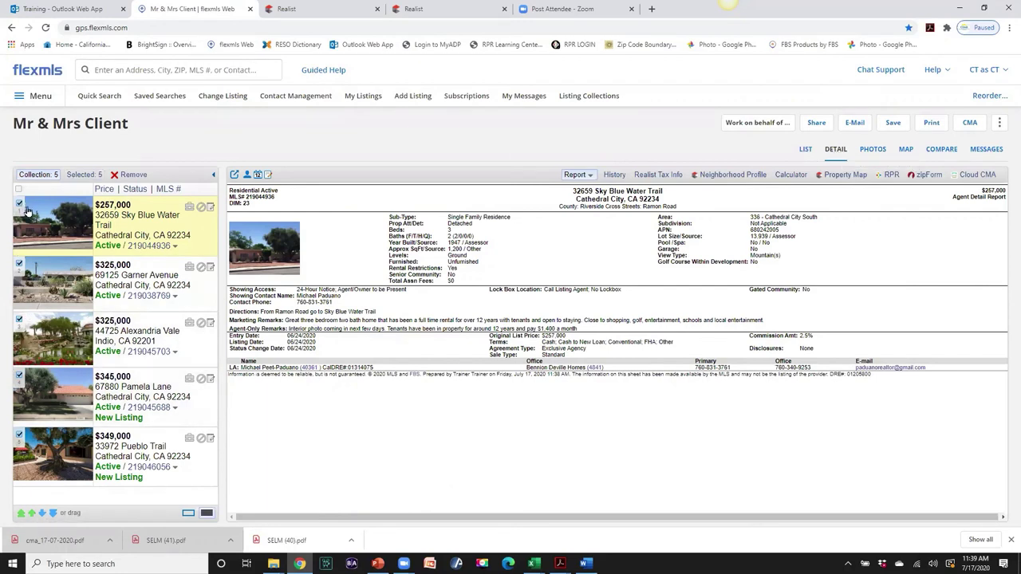
# - Reorder the listings: Pueblo Trail first, Garner Avenue above Sky Blue Water Trail, Alexandria Vale last
pyautogui.moveTo(42, 524)
pyautogui.mouseDown()
pyautogui.moveTo(36, 532)
pyautogui.moveTo(120, 501)
pyautogui.mouseUp()
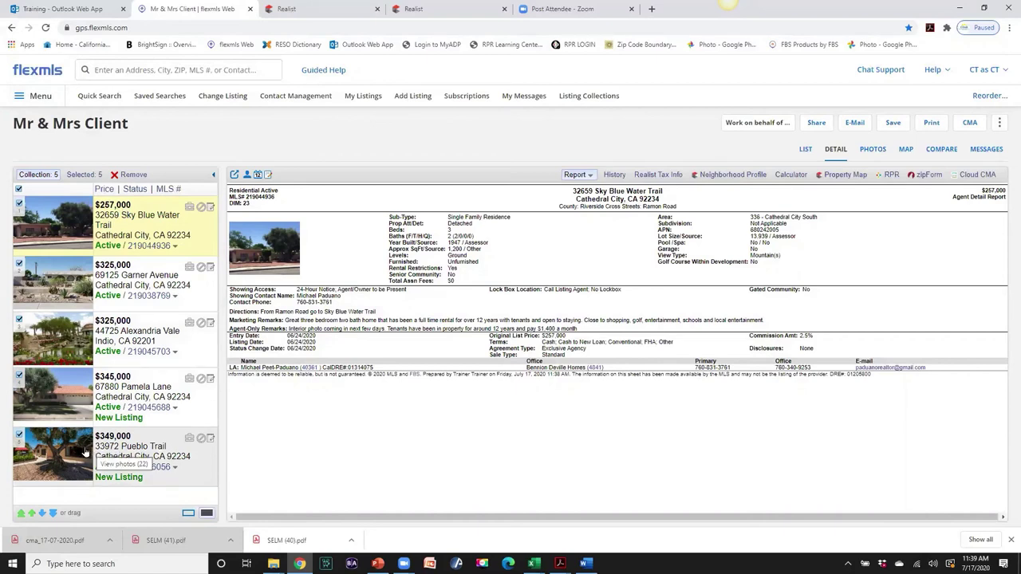
pyautogui.moveTo(86, 452); pyautogui.dragTo(91, 226)
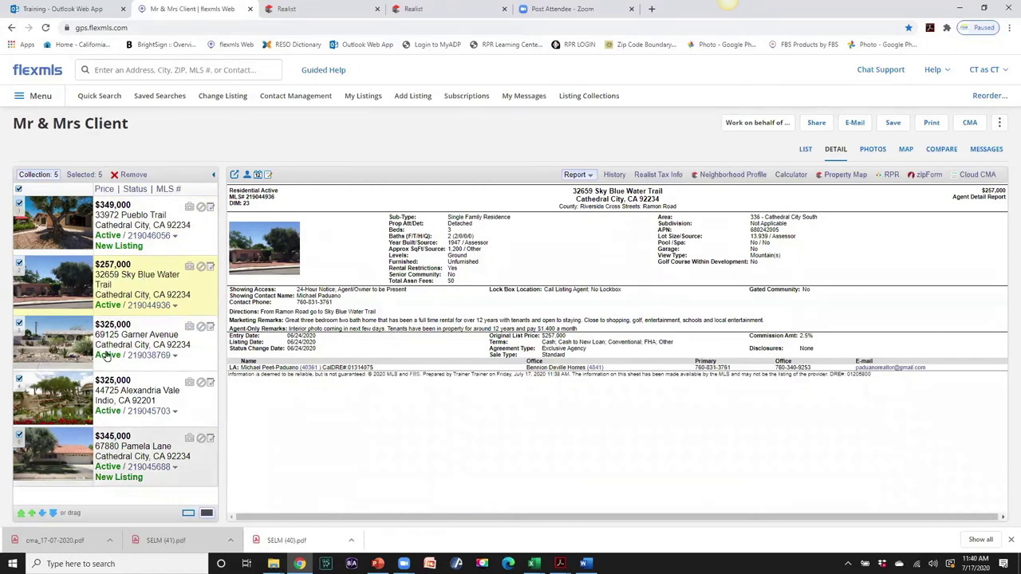
pyautogui.moveTo(112, 335); pyautogui.dragTo(110, 278)
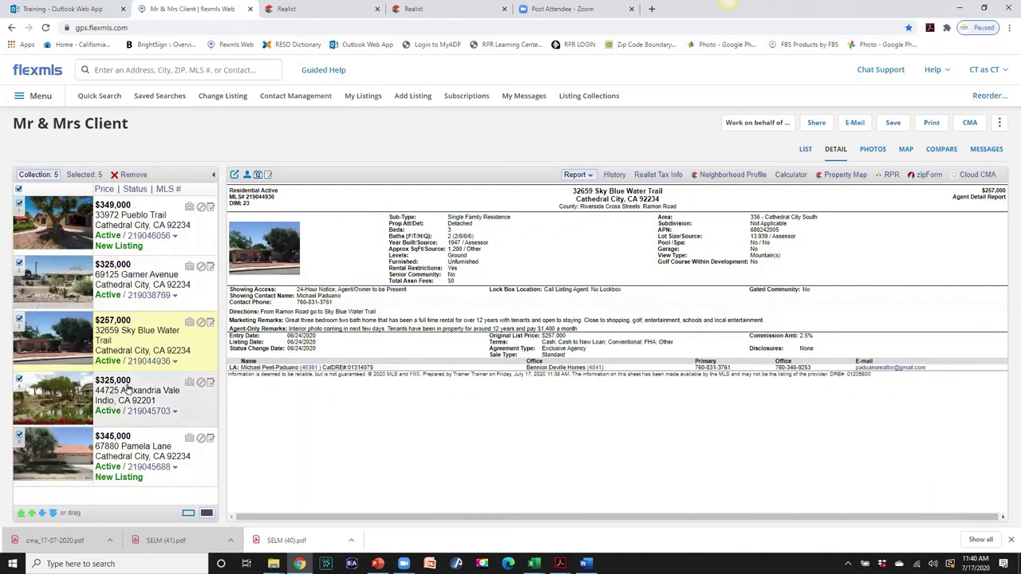
pyautogui.moveTo(127, 388); pyautogui.dragTo(127, 450)
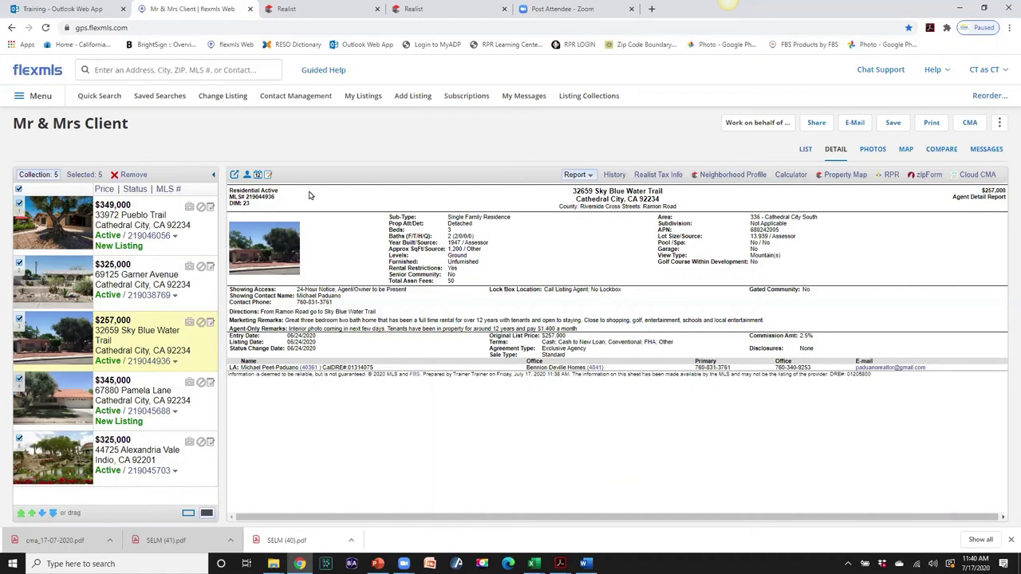
pyautogui.click(892, 125)
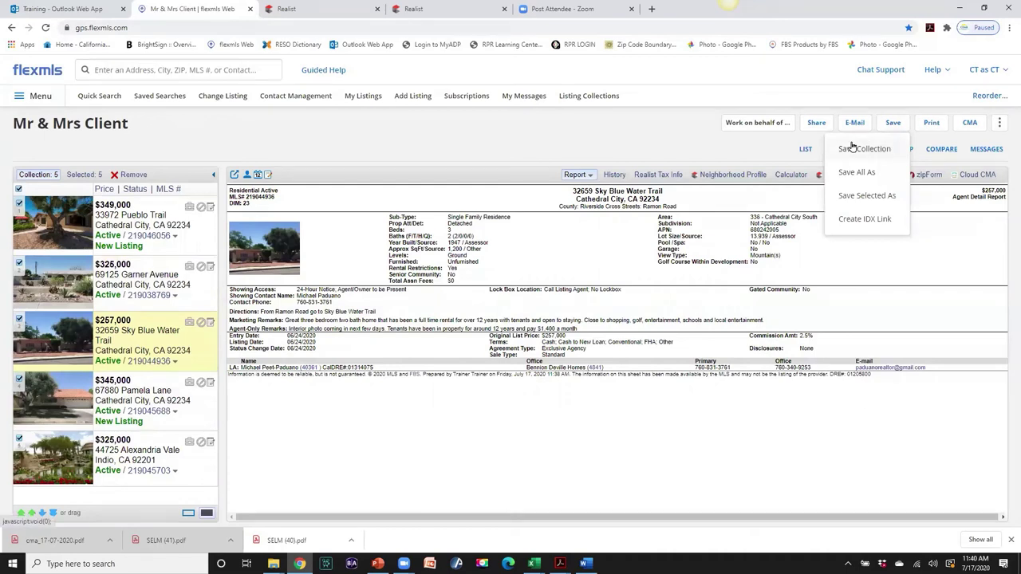
# - Save the reordered collection and bring up the TEXT THE TOUR PowerPoint presentation
pyautogui.click(852, 147)
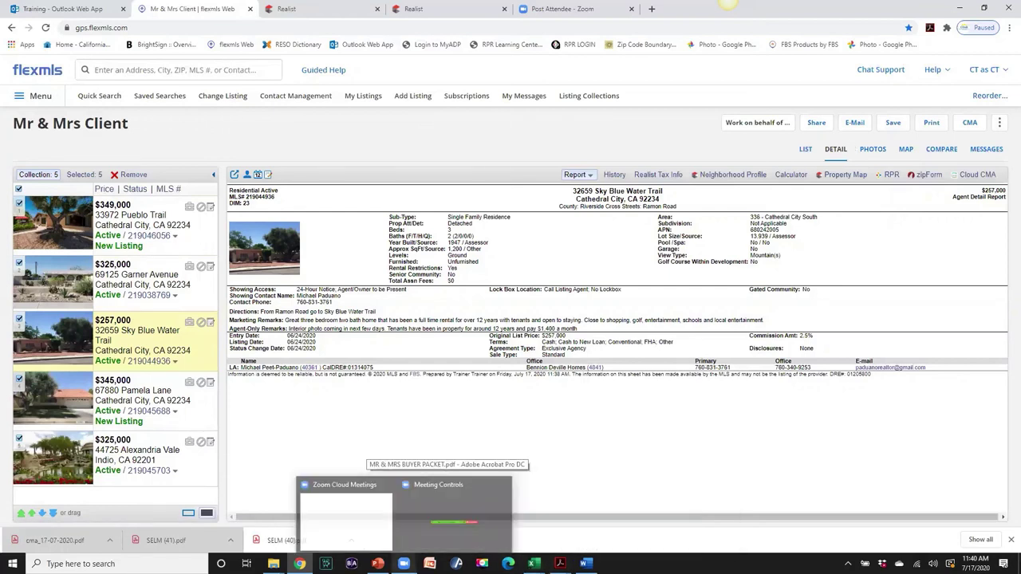
pyautogui.click(378, 563)
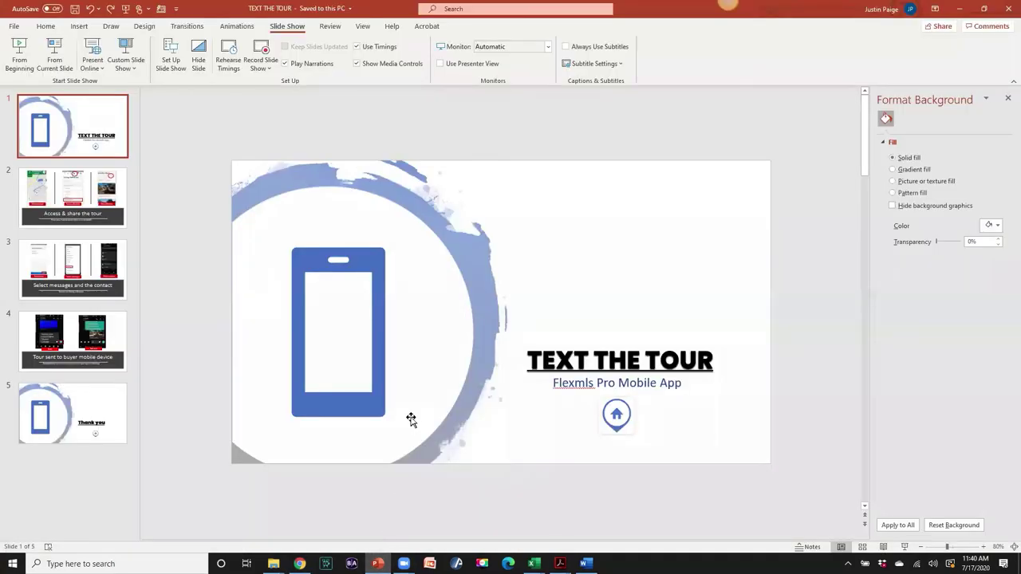
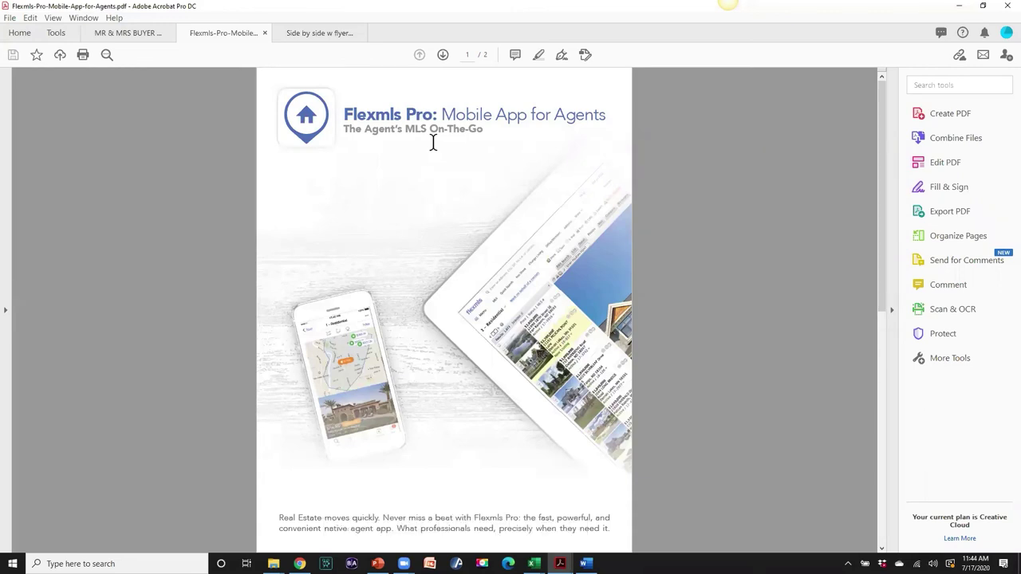
pyautogui.scroll(-3, 451, 208)
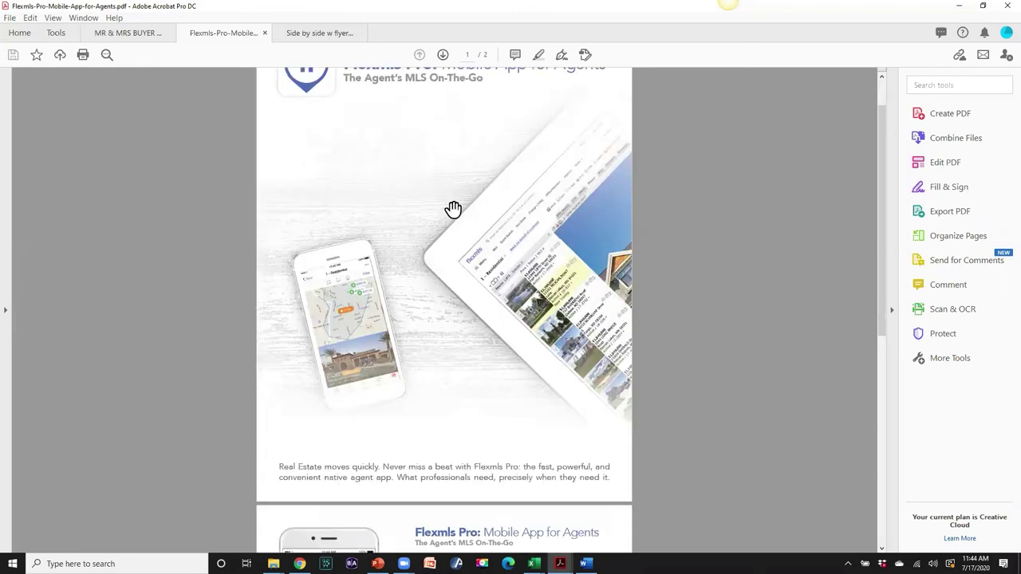
pyautogui.scroll(-7, 453, 209)
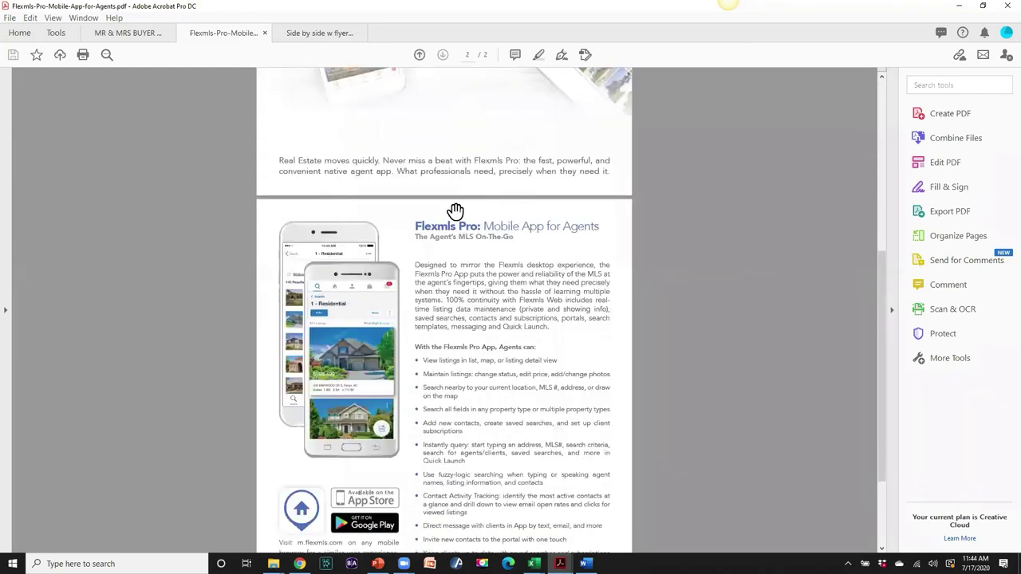
pyautogui.scroll(-1, 456, 210)
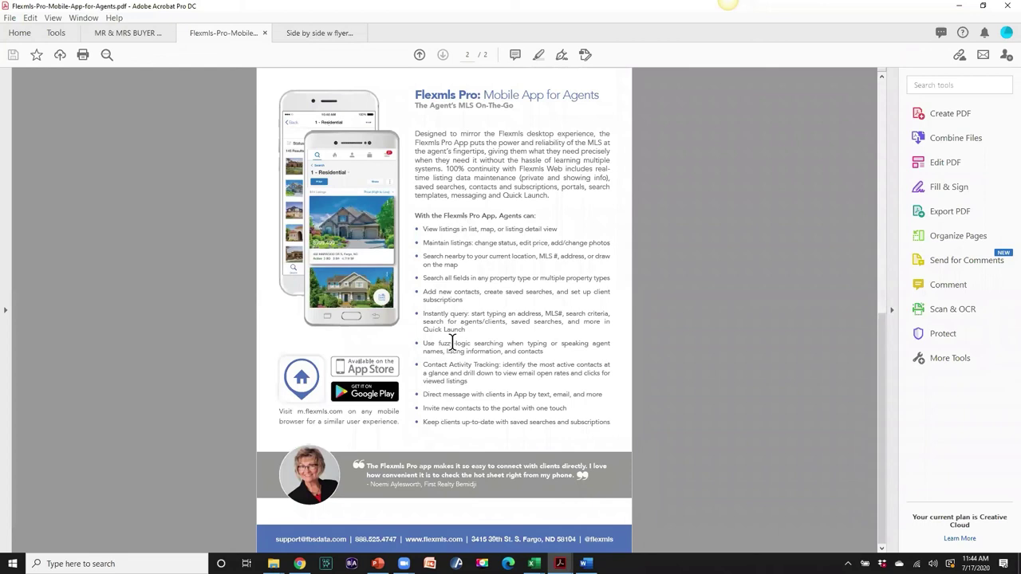
pyautogui.scroll(1, 453, 342)
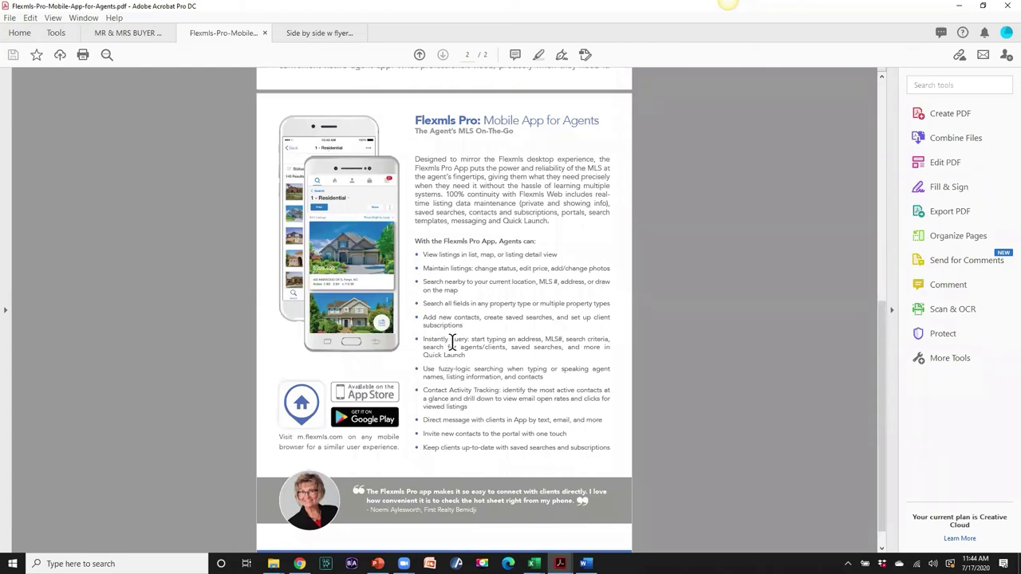
pyautogui.scroll(10, 452, 342)
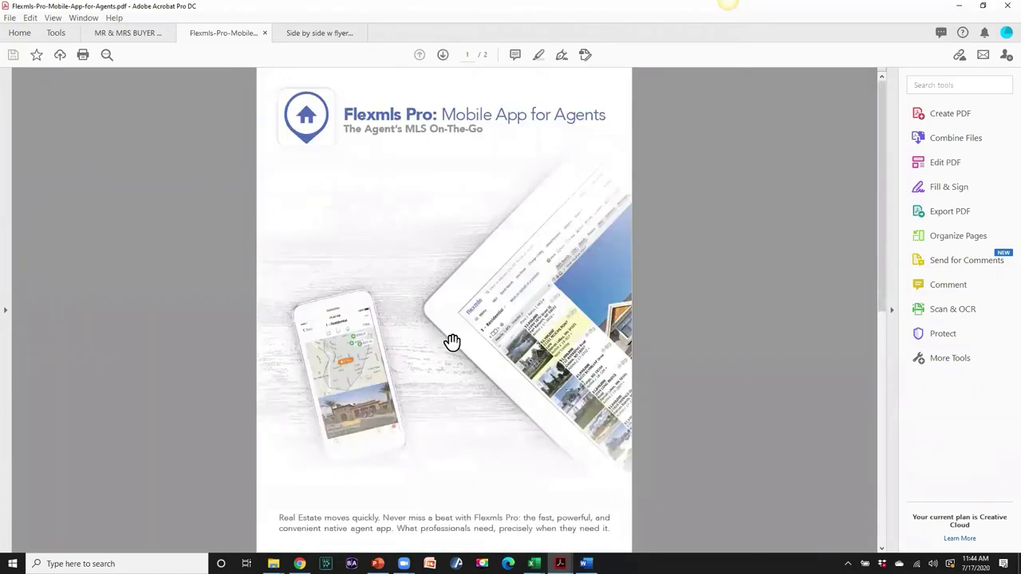
# - Minimize Acrobat, then open and close the flexmls Help menu
pyautogui.click(958, 7)
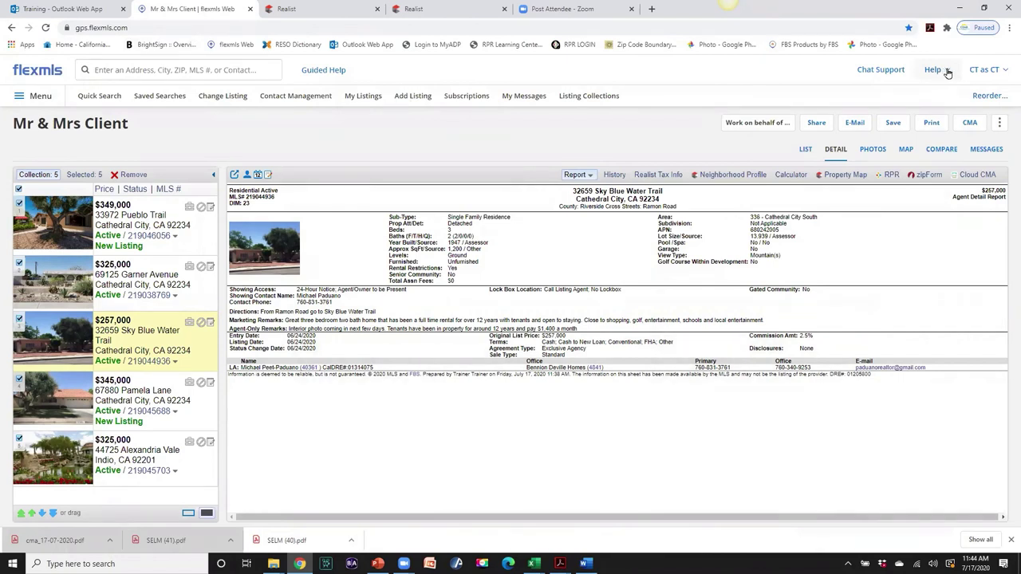
pyautogui.click(949, 73)
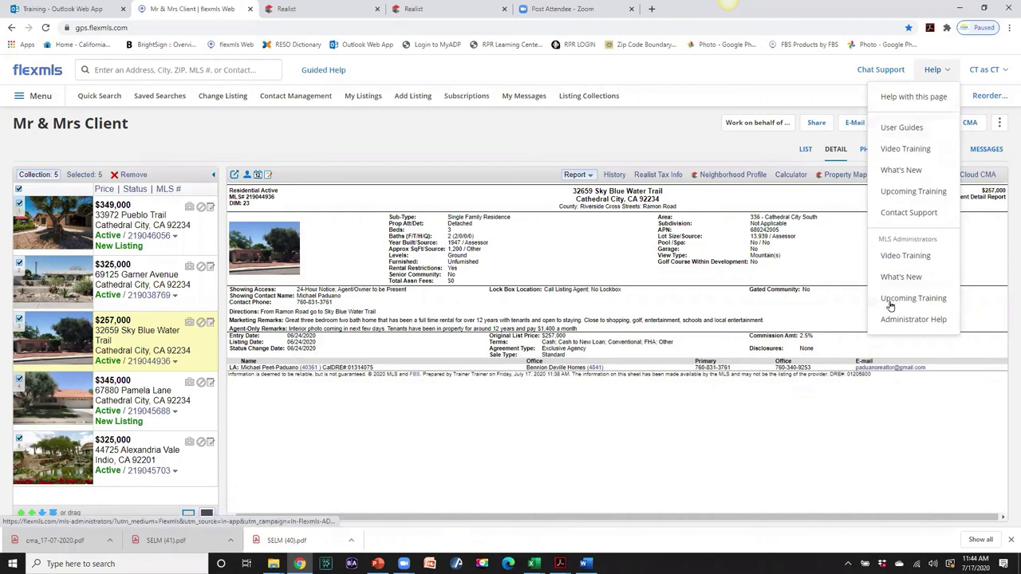
pyautogui.click(941, 70)
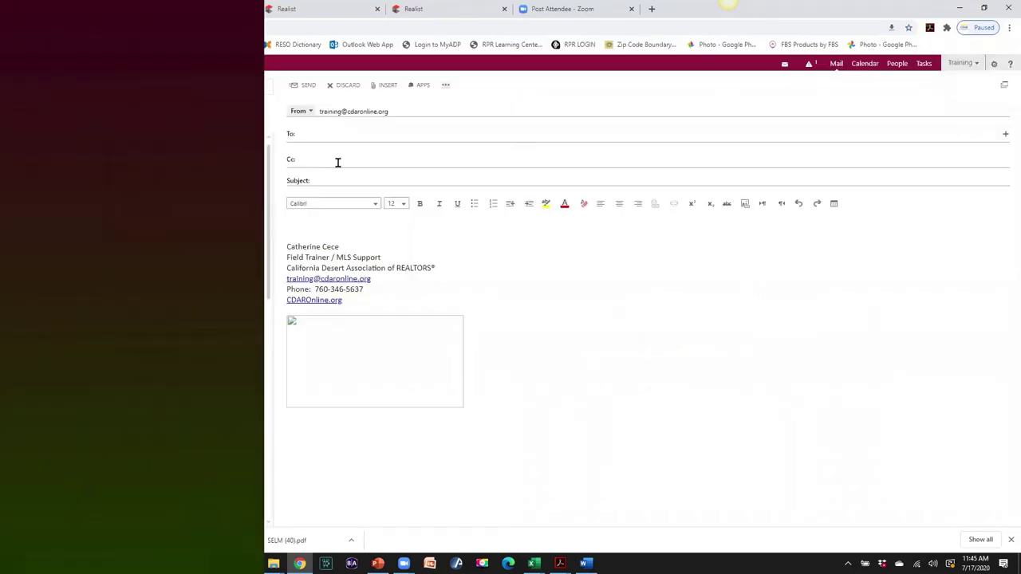
pyautogui.click(303, 134)
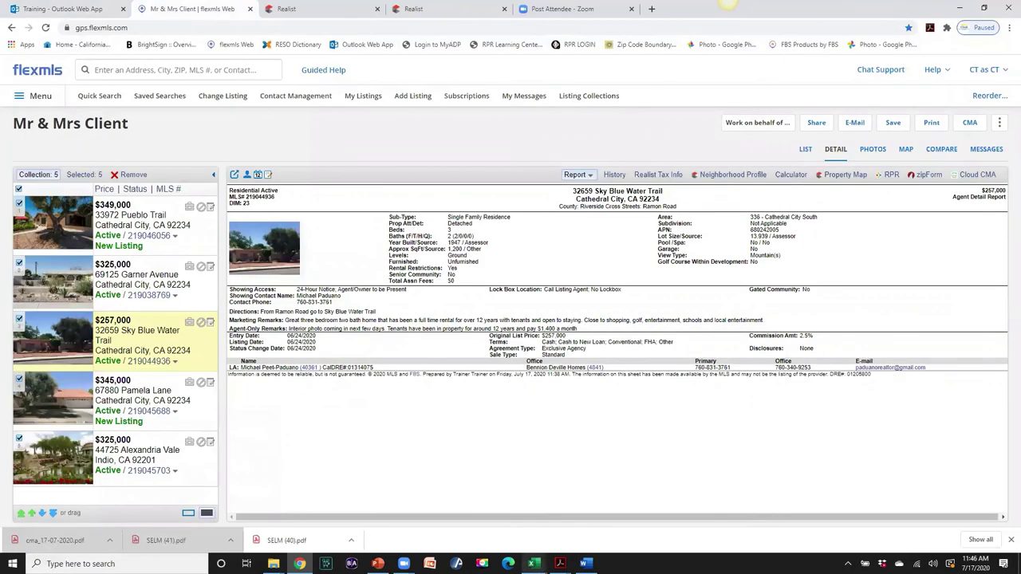
# - Bring up the MR & MRS BUYER PACKET.pdf in Acrobat on its Comparable Market Analysis cover page
pyautogui.moveTo(560, 563)
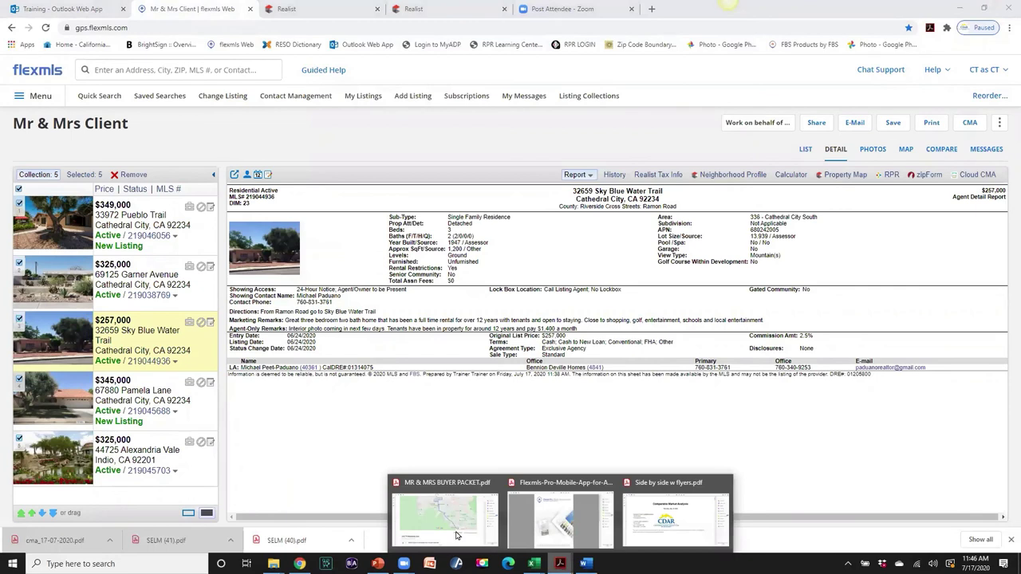
pyautogui.click(456, 533)
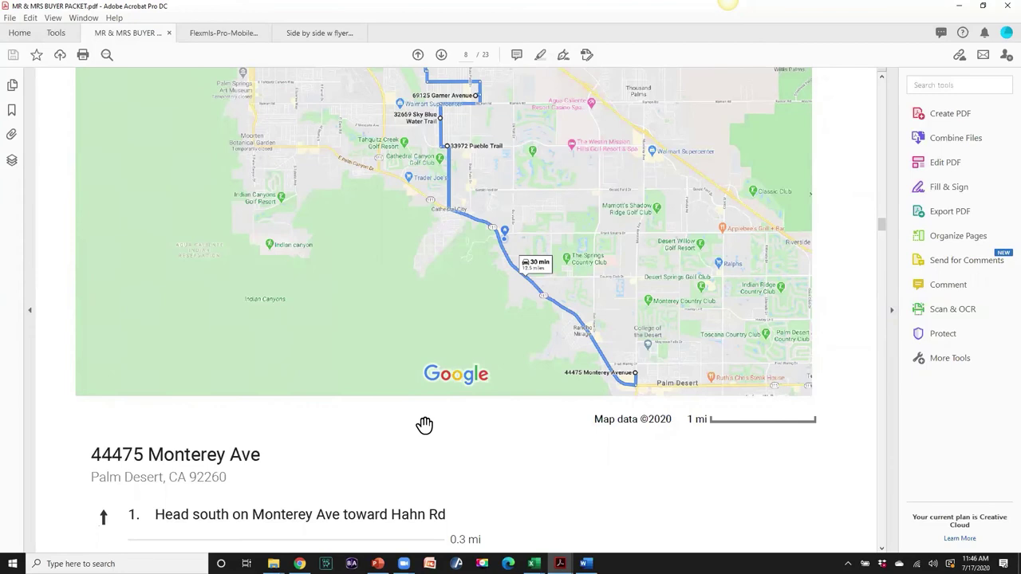
pyautogui.moveTo(881, 225); pyautogui.dragTo(881, 86)
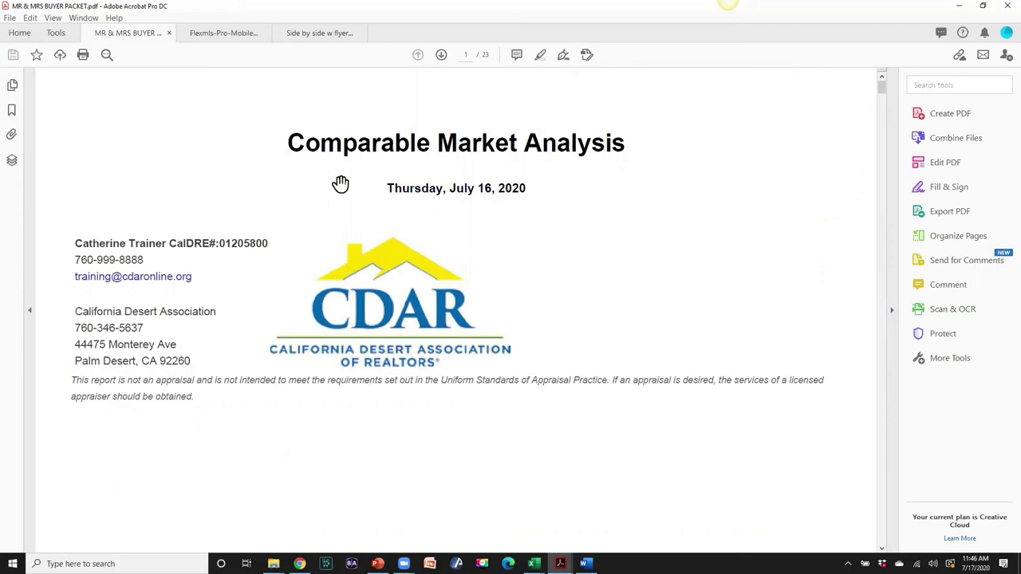
# - Page through the buyer packet from page 1 to the page 11 neighborhood profile
pyautogui.scroll(-3, 709, 159)
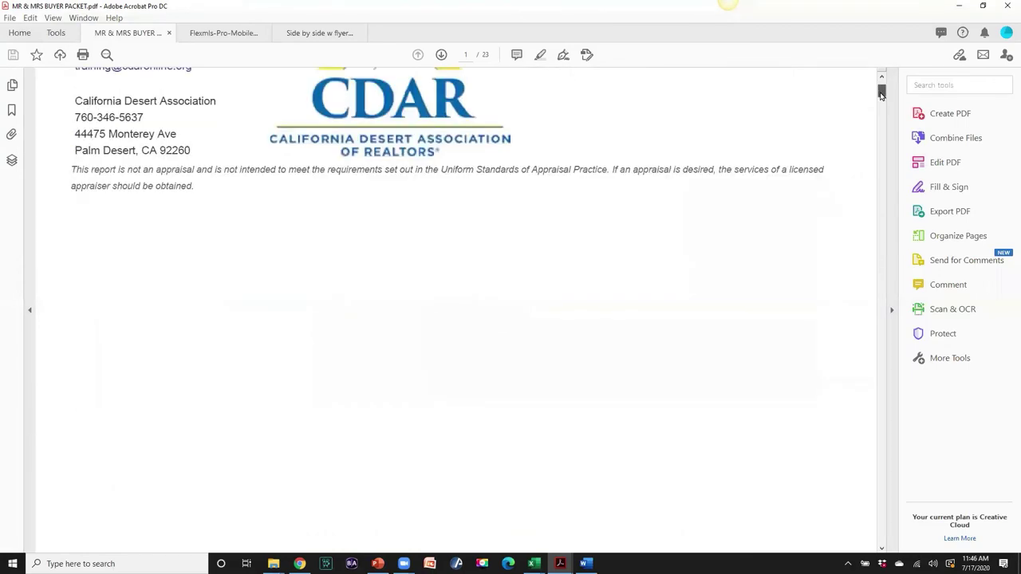
pyautogui.moveTo(882, 95); pyautogui.dragTo(900, 107)
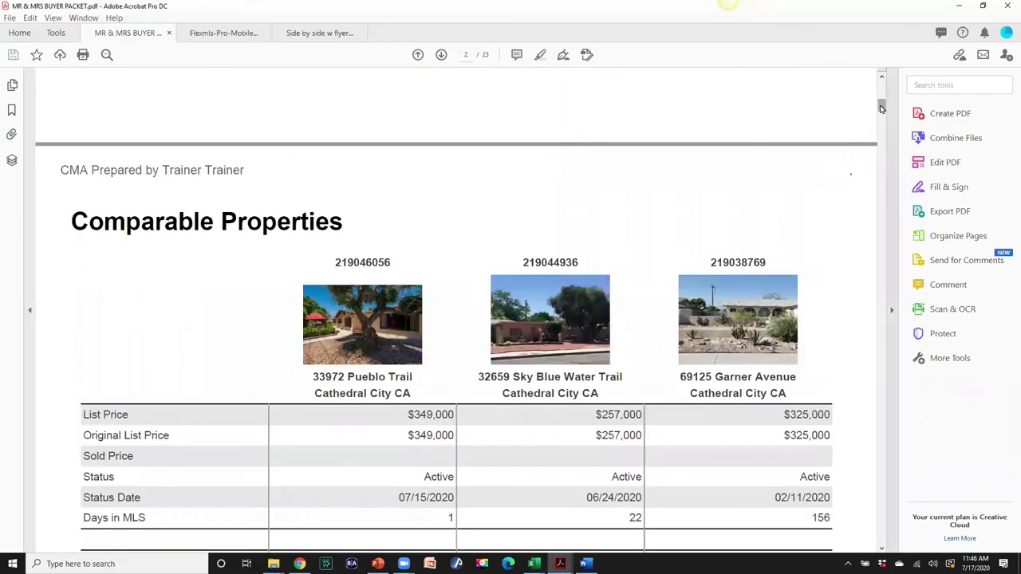
pyautogui.moveTo(882, 106); pyautogui.dragTo(882, 109)
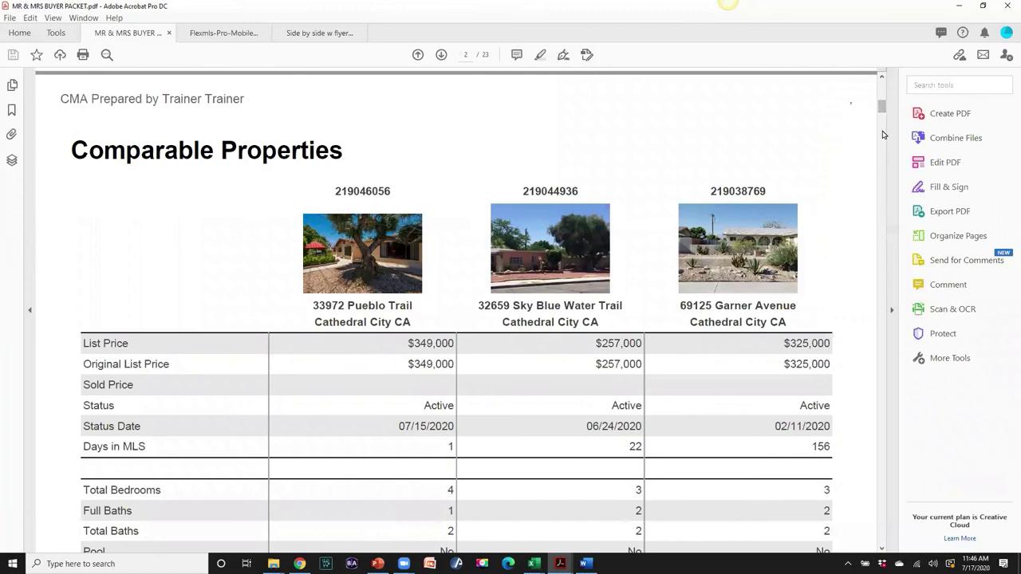
pyautogui.click(882, 550)
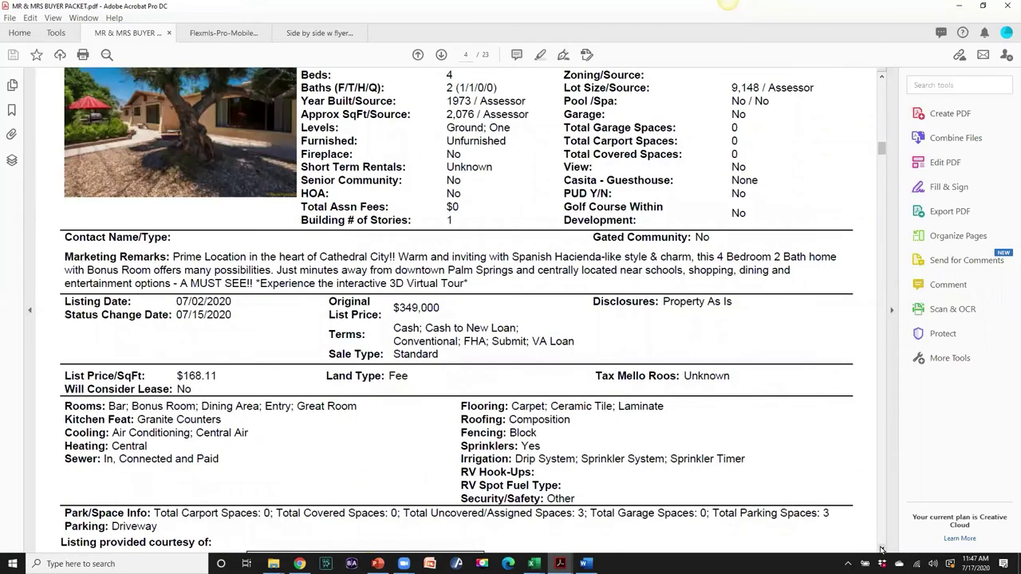
pyautogui.click(882, 550)
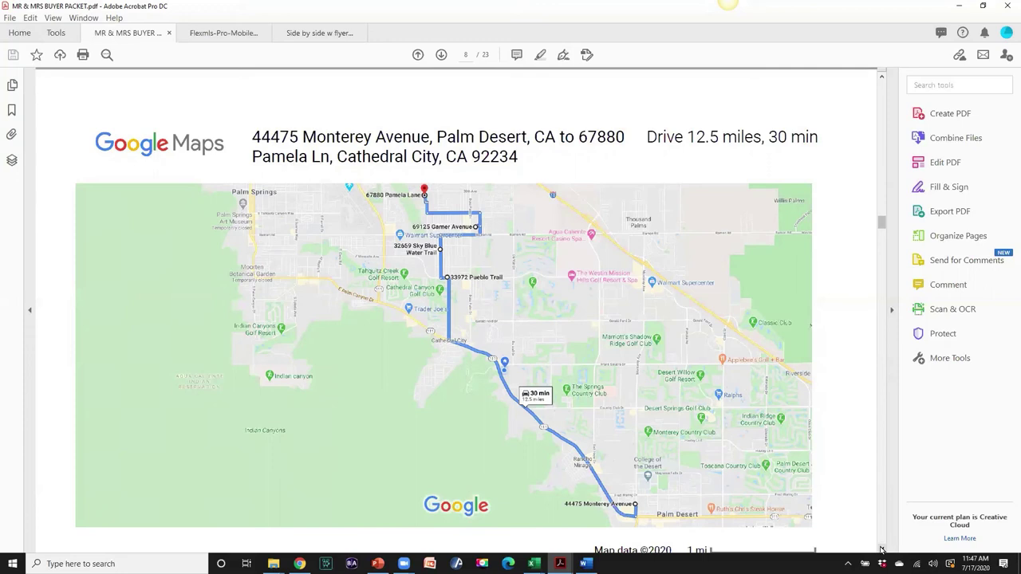
pyautogui.click(881, 548)
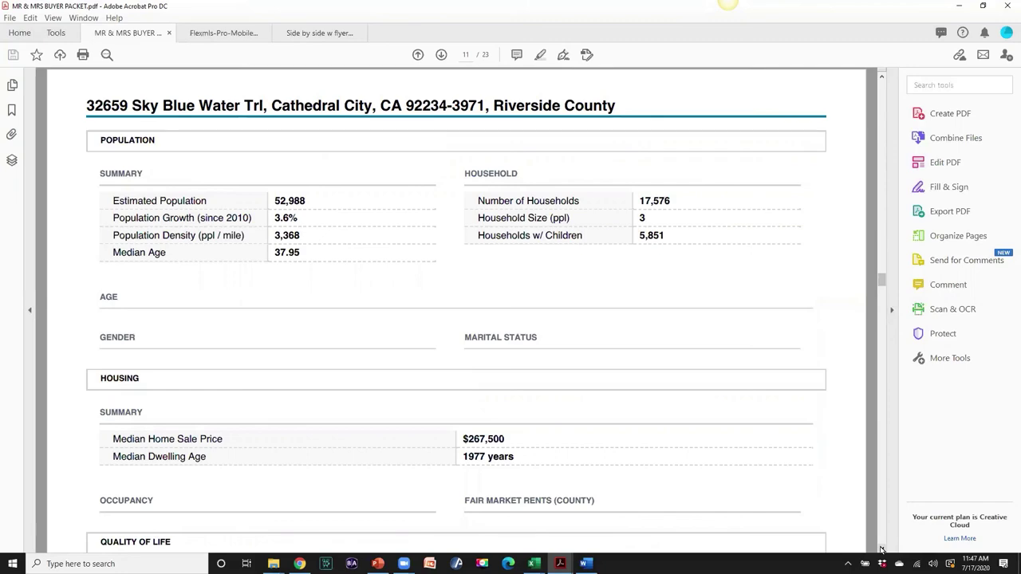
# - Scroll through Comparables 4–7 on pages 21–23, then back up to the page 20 map
pyautogui.scroll(-20, 881, 549)
pyautogui.scroll(-15, 881, 549)
pyautogui.scroll(-5, 881, 549)
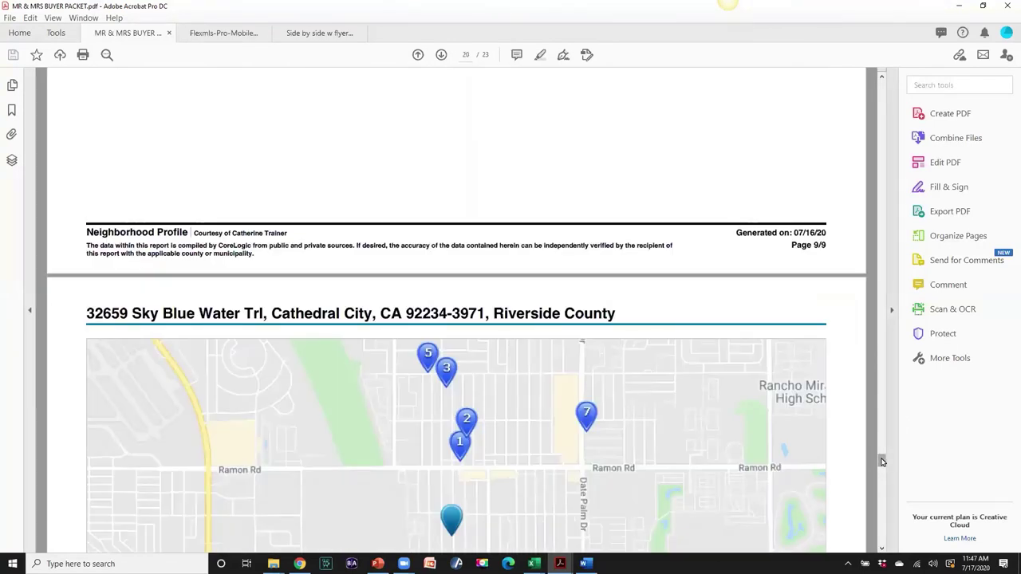
pyautogui.scroll(-3, 450, 207)
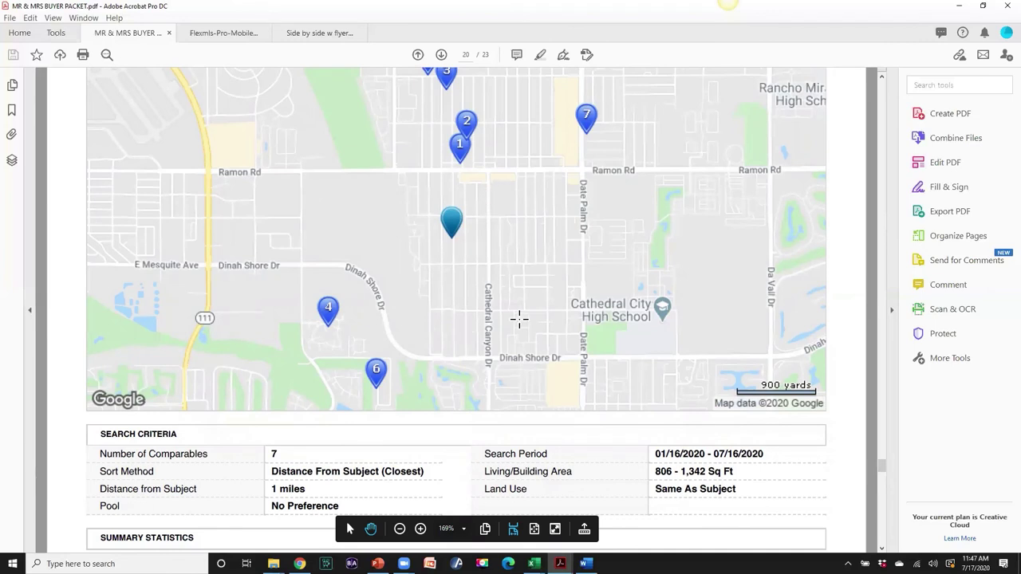
pyautogui.scroll(2, 520, 319)
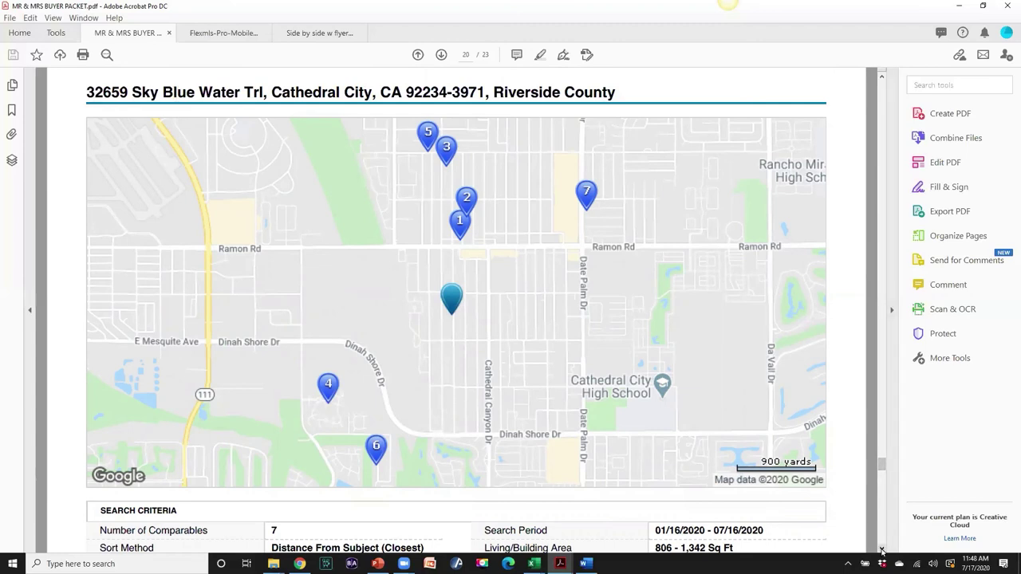
pyautogui.scroll(-5, 196, 295)
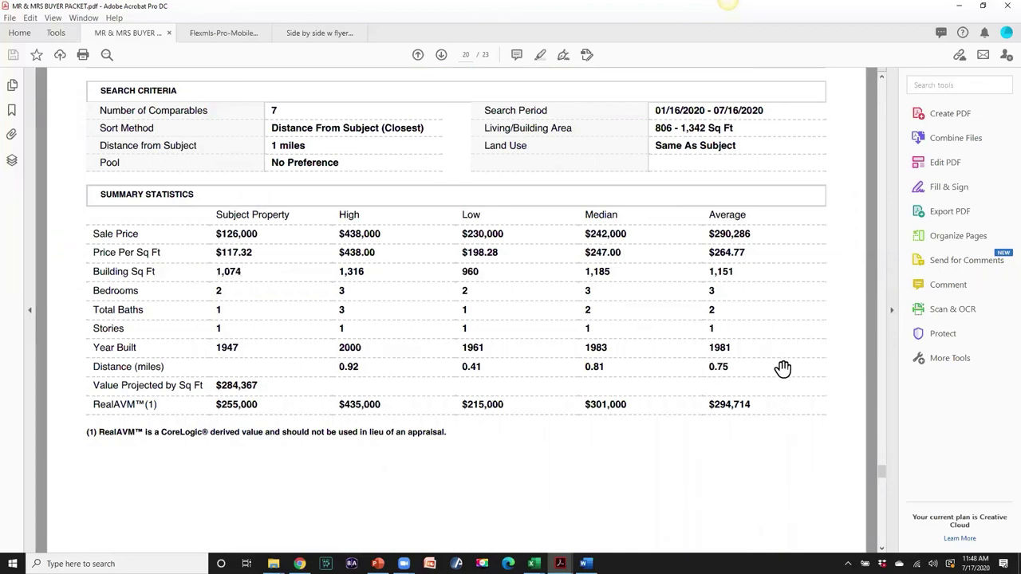
pyautogui.scroll(-5, 782, 366)
pyautogui.scroll(-1, 784, 368)
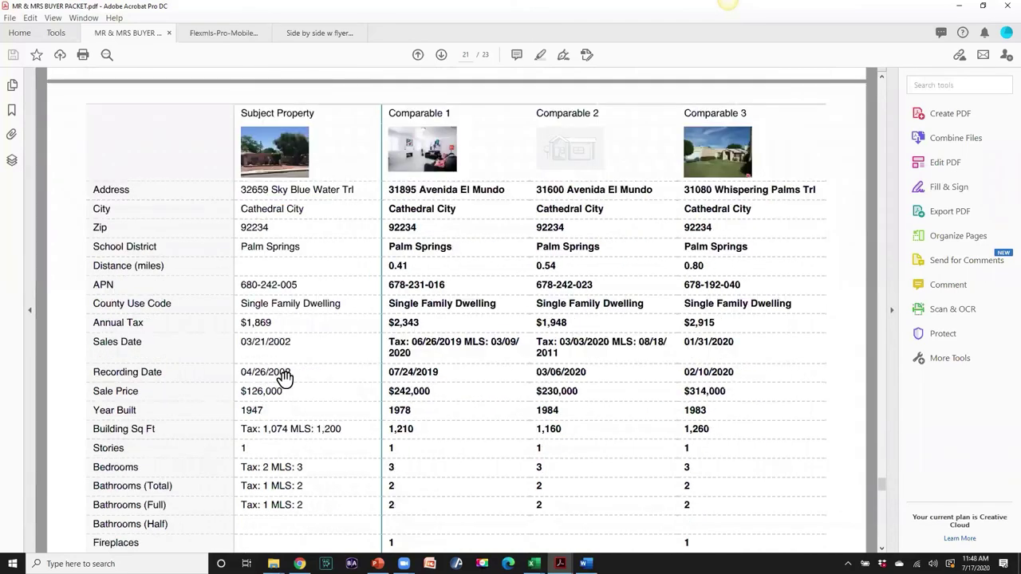
pyautogui.scroll(-1, 689, 321)
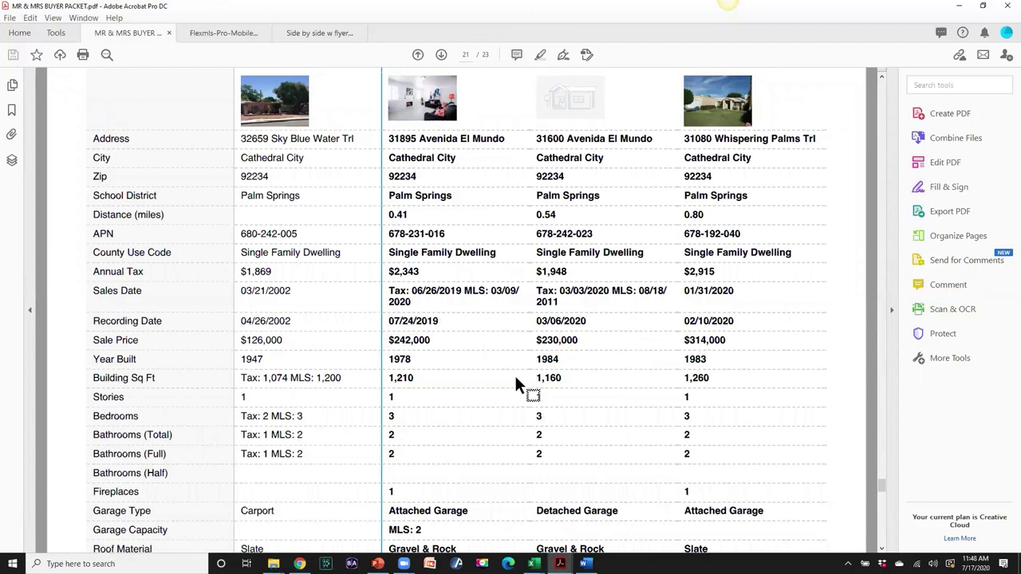
pyautogui.scroll(-10, 518, 379)
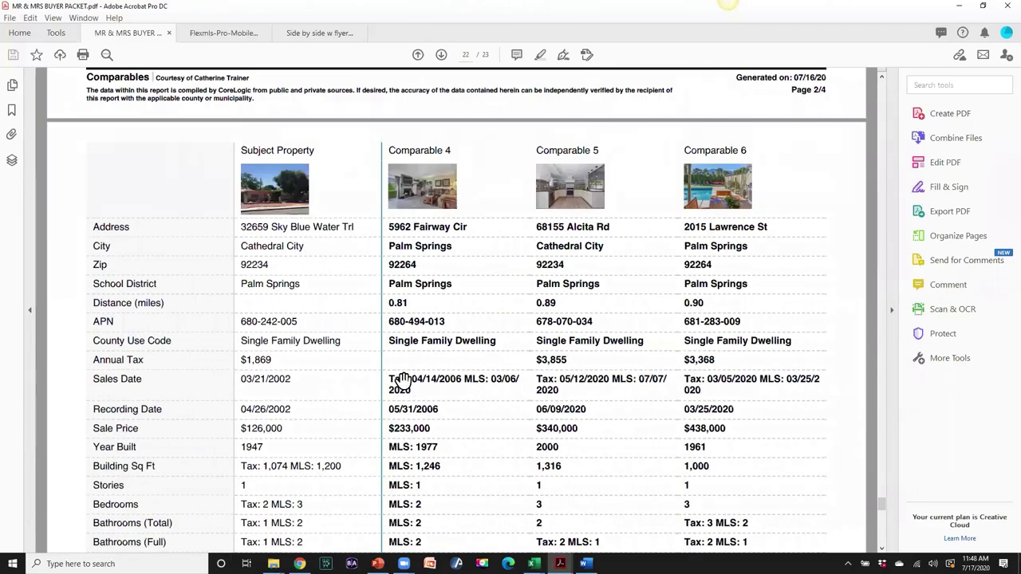
pyautogui.scroll(-4, 444, 379)
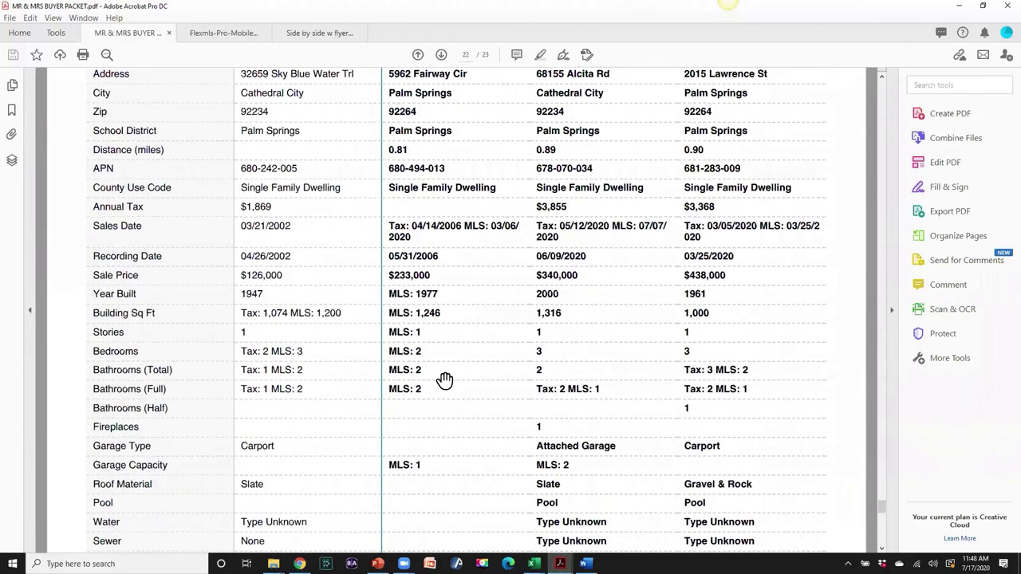
pyautogui.scroll(-5, 444, 379)
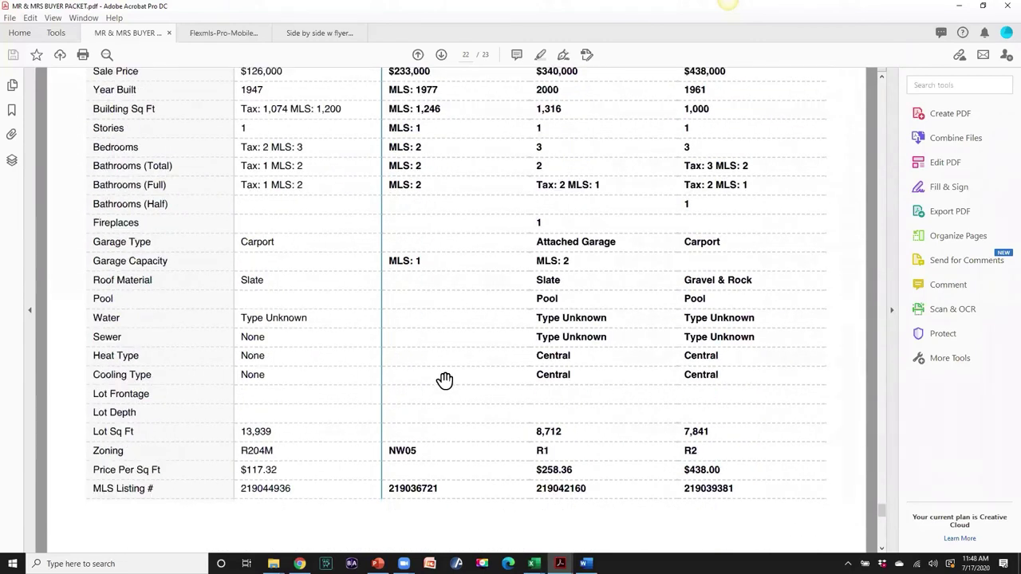
pyautogui.scroll(-1, 445, 380)
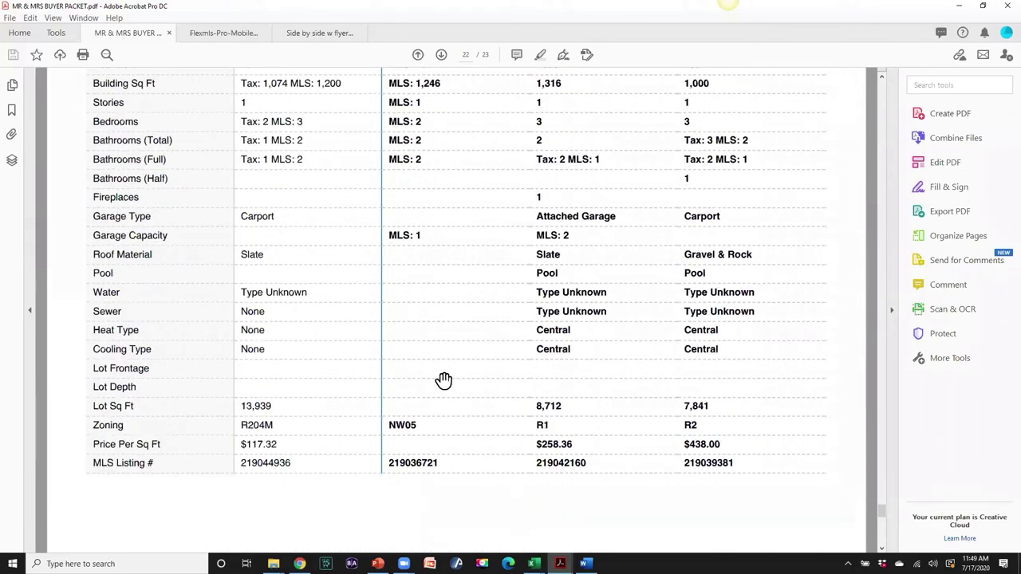
pyautogui.scroll(-8, 444, 380)
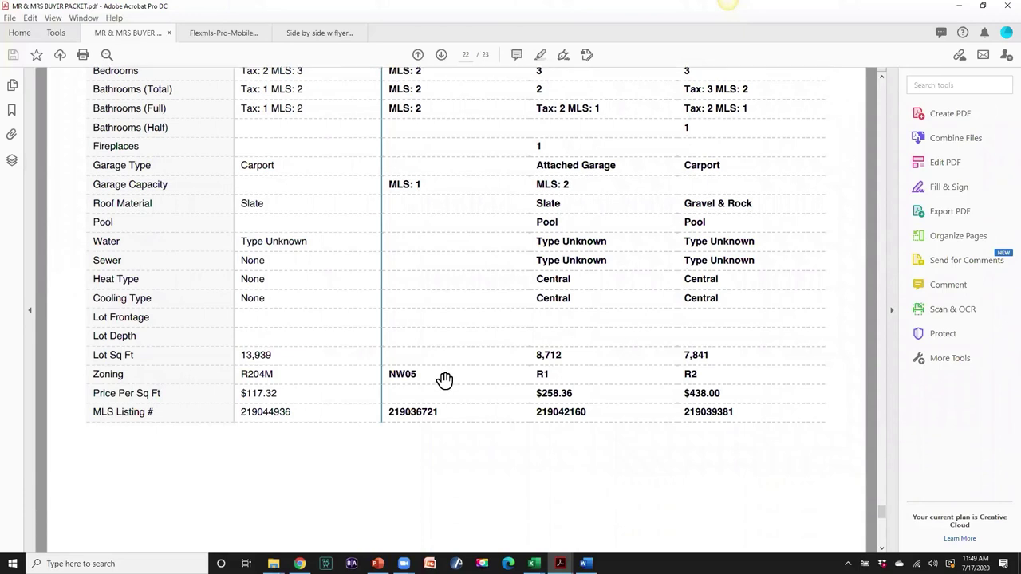
pyautogui.scroll(-10, 445, 379)
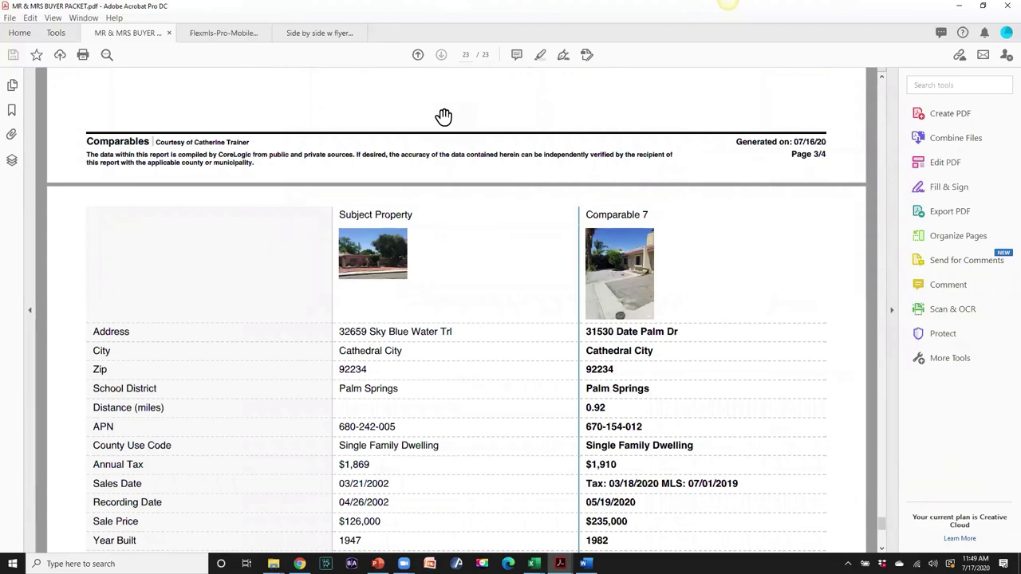
pyautogui.scroll(-6, 474, 183)
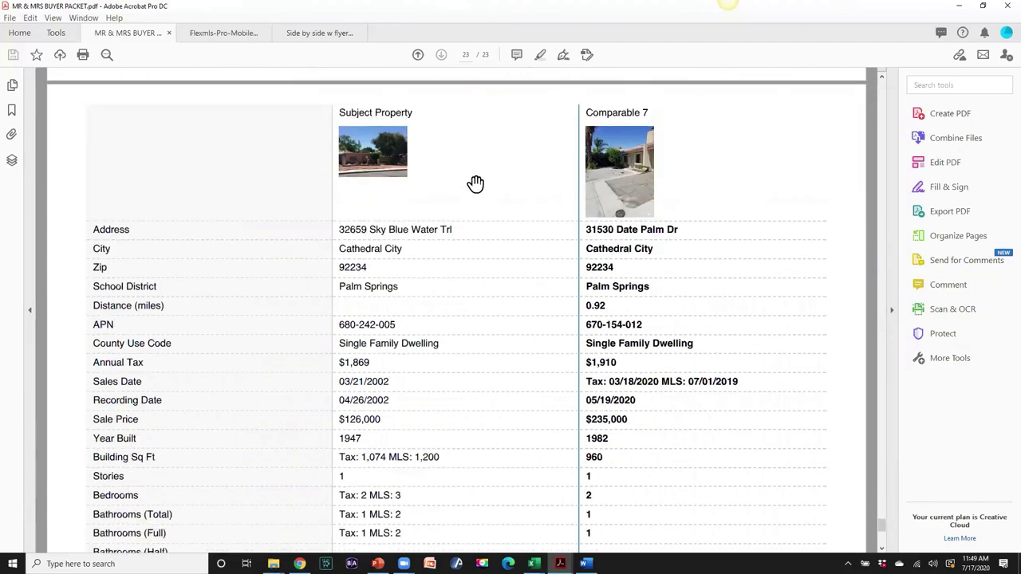
pyautogui.scroll(-9, 473, 186)
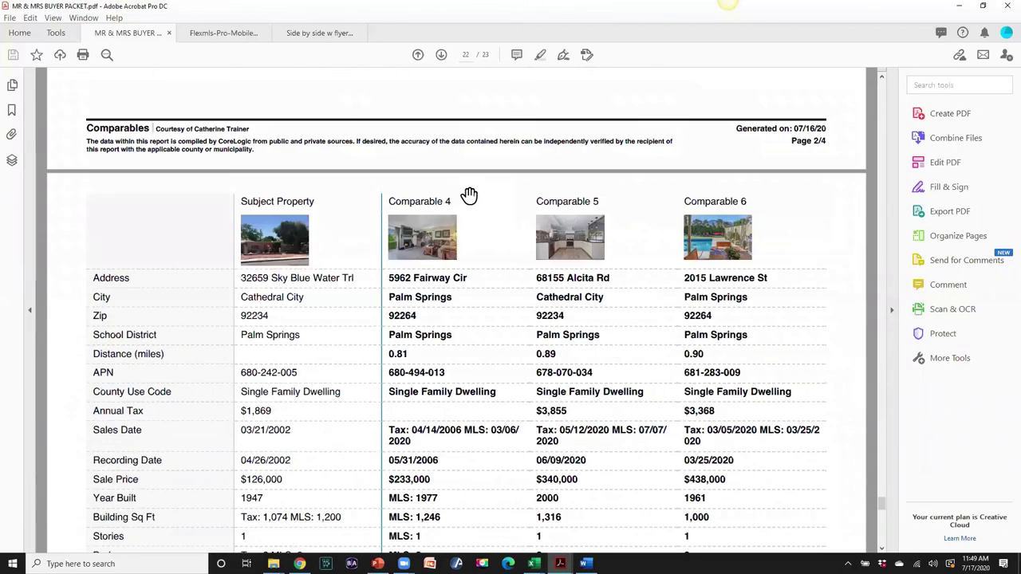
pyautogui.scroll(-16, 471, 189)
pyautogui.scroll(7, 468, 196)
pyautogui.scroll(20, 469, 196)
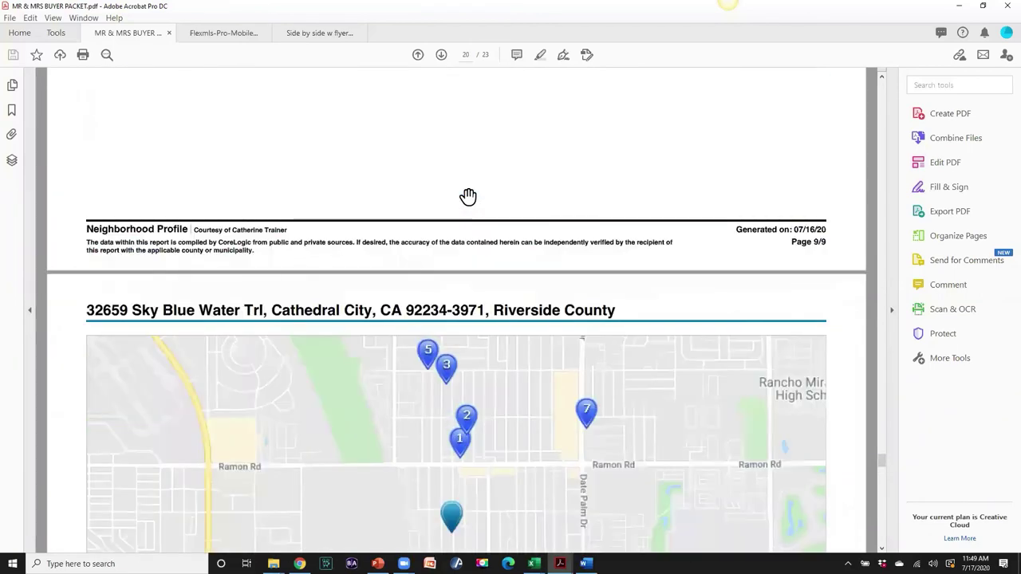
# - Switch to the Side by side w flyers PDF and scroll through its property flyers
pyautogui.click(316, 33)
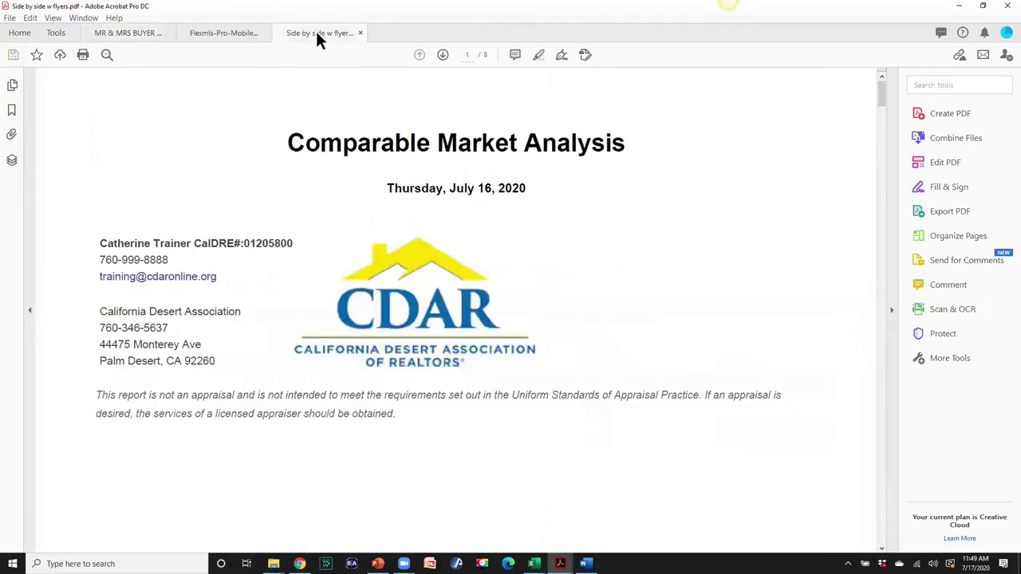
pyautogui.scroll(-8, 623, 257)
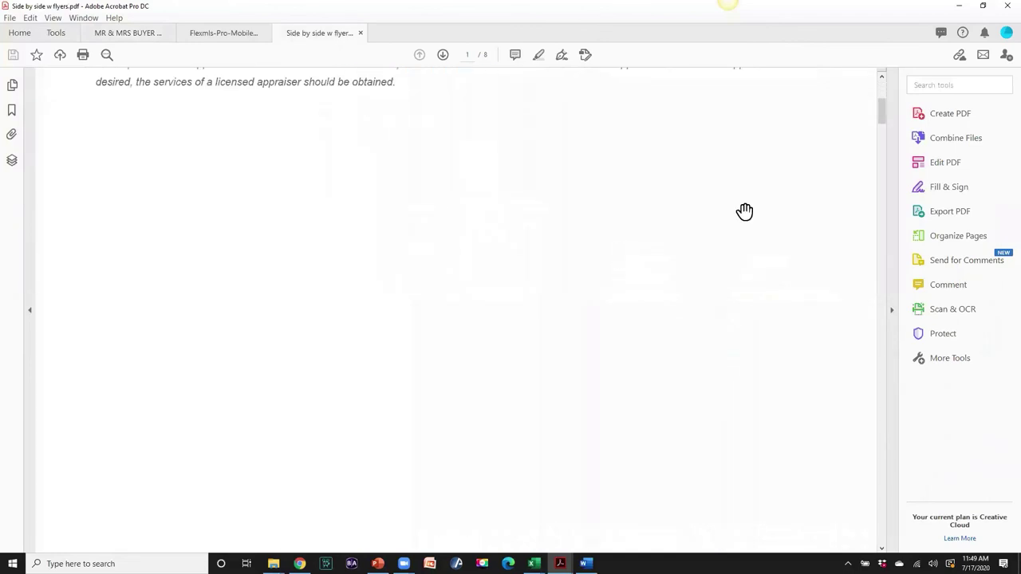
pyautogui.moveTo(881, 109); pyautogui.dragTo(891, 349)
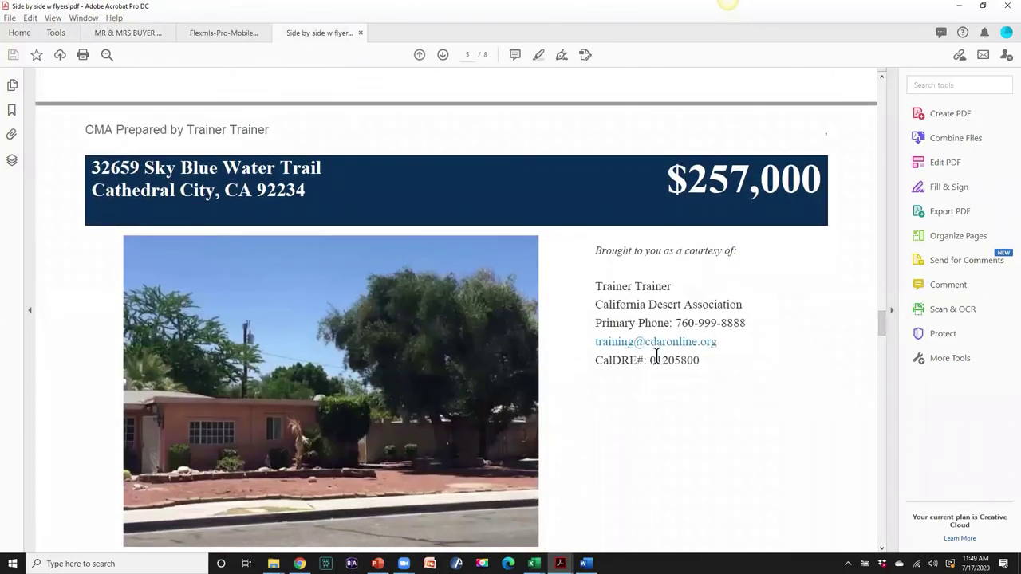
pyautogui.scroll(-10, 655, 357)
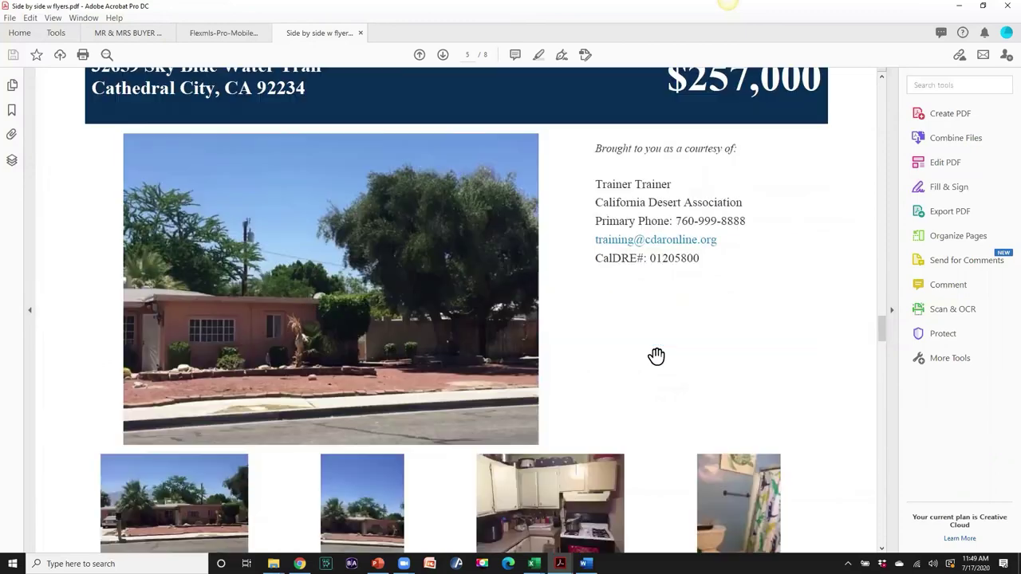
pyautogui.scroll(-10, 656, 356)
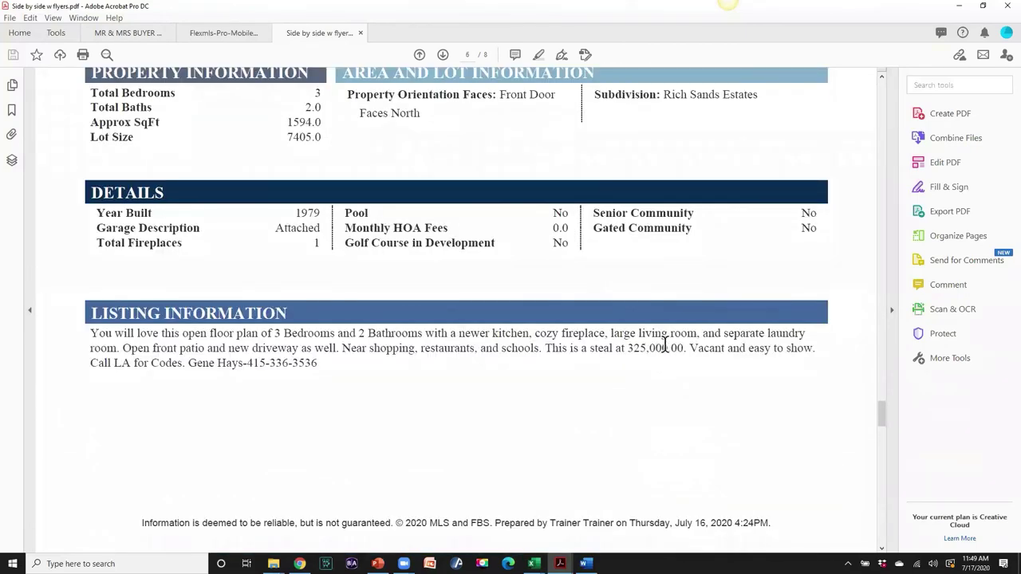
pyautogui.scroll(-4, 665, 343)
# - Fit whole flyer pages in view with Ctrl+0 and scroll back up through them
pyautogui.hotkey('ctrl', '0')
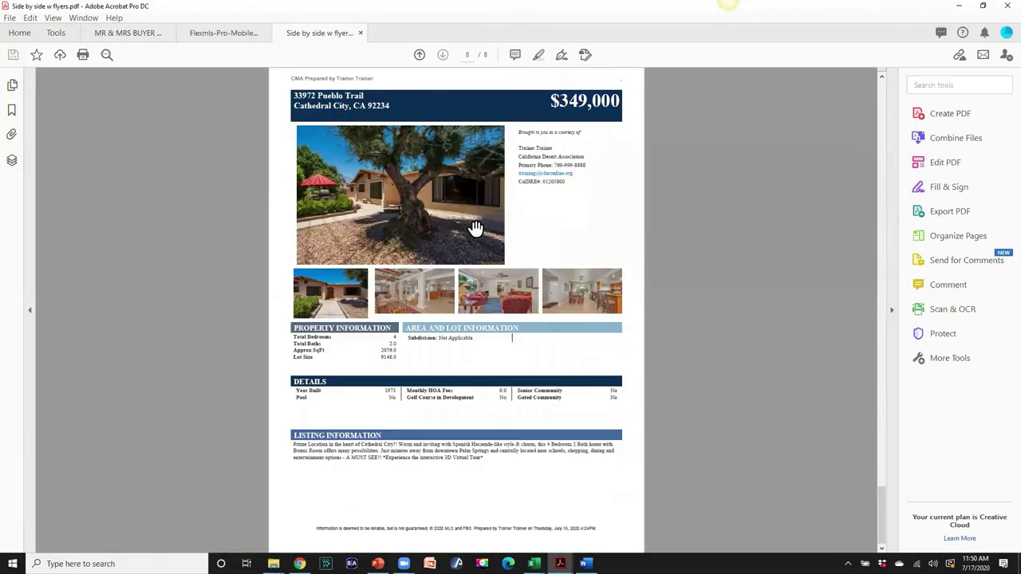
pyautogui.scroll(10, 676, 210)
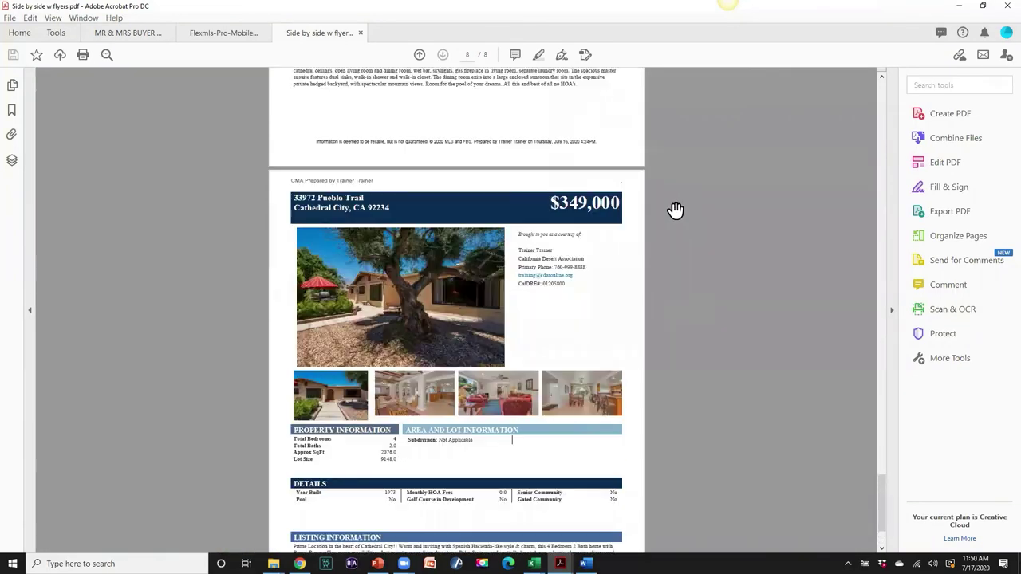
pyautogui.scroll(10, 675, 211)
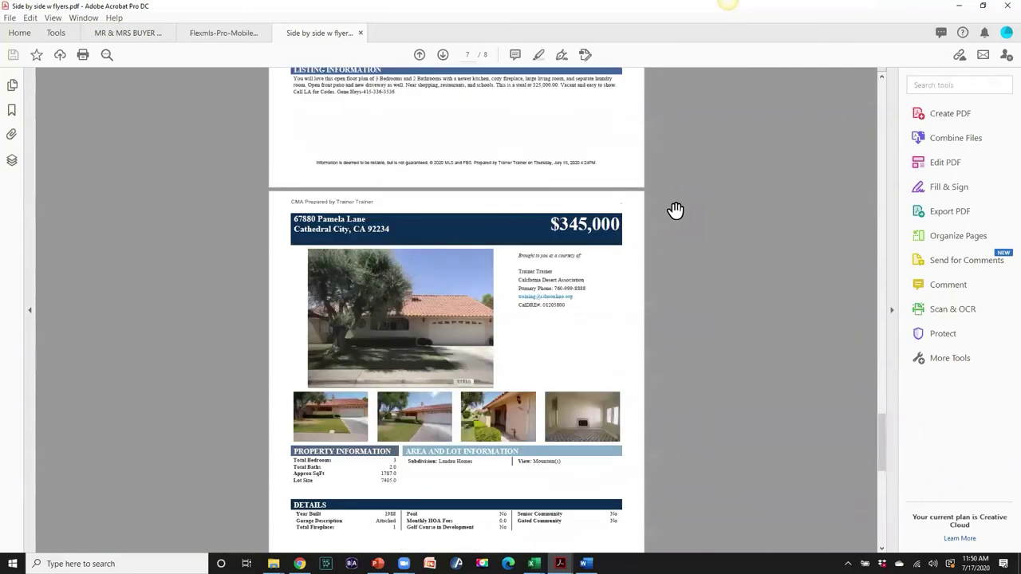
pyautogui.scroll(10, 675, 211)
pyautogui.scroll(15, 675, 210)
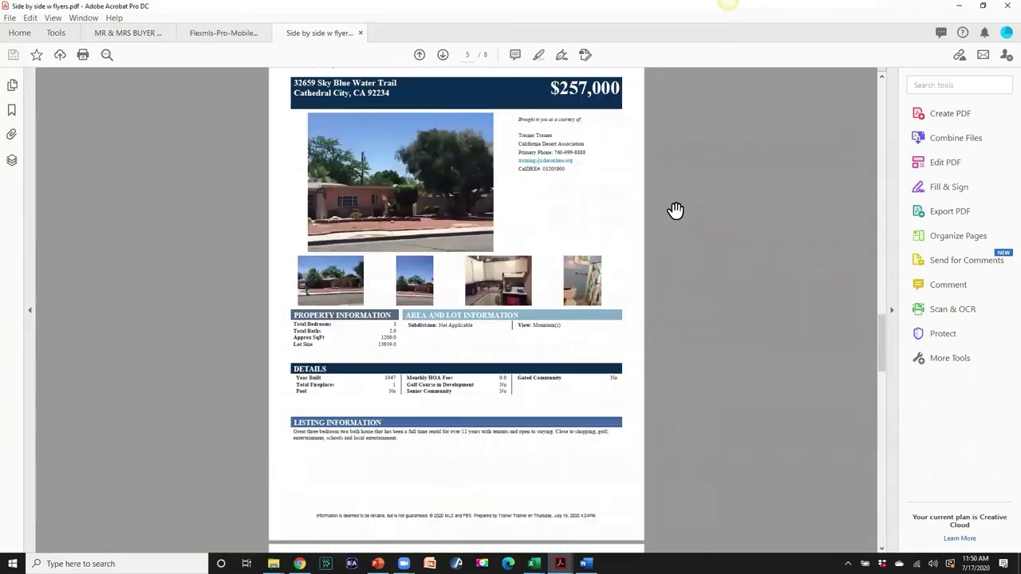
pyautogui.scroll(4, 681, 213)
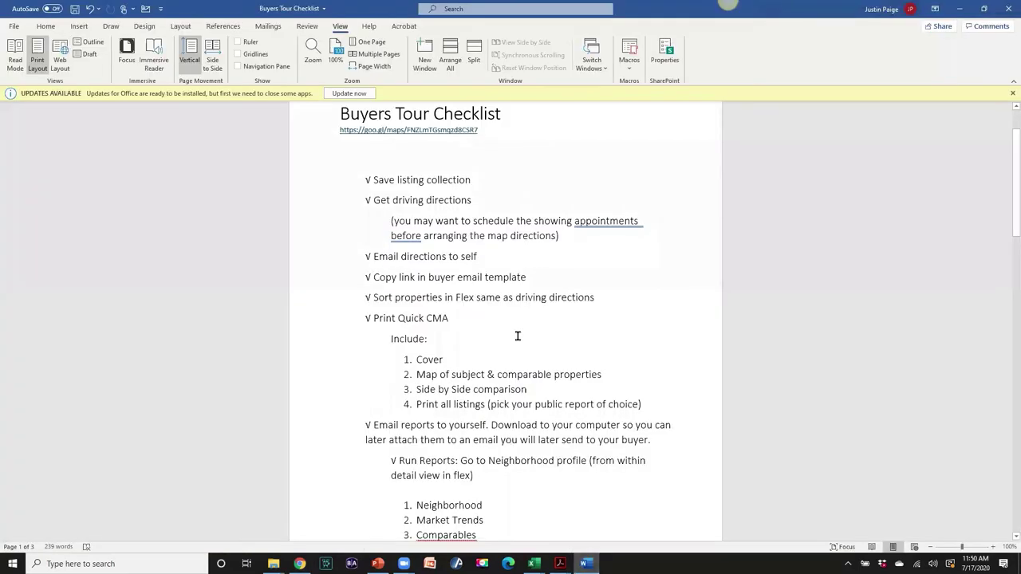
# - Read the Buyers Tour Checklist in Word, then bring the MR & MRS BUYER PACKET PDF forward
pyautogui.scroll(-1, 574, 339)
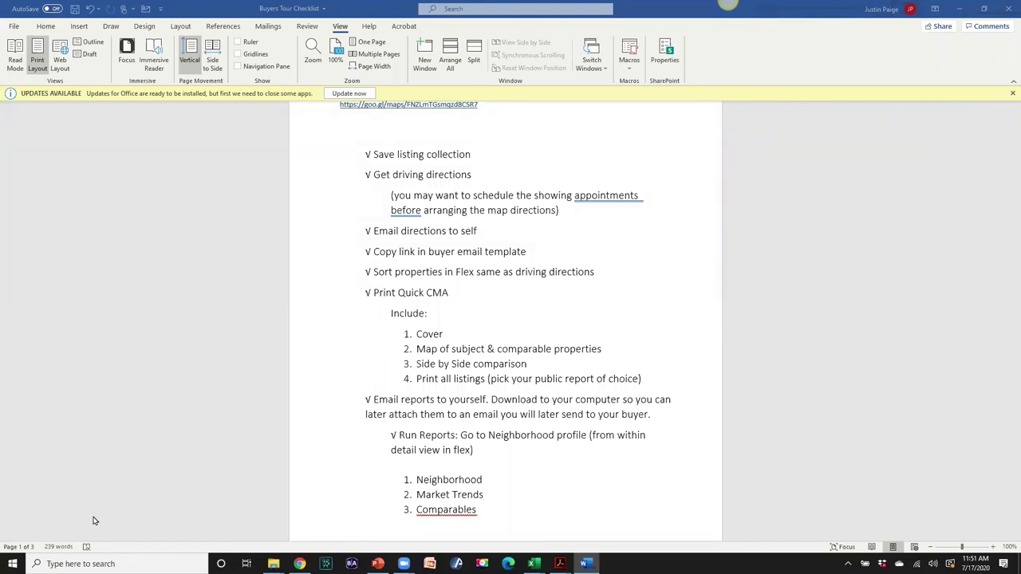
pyautogui.moveTo(560, 564)
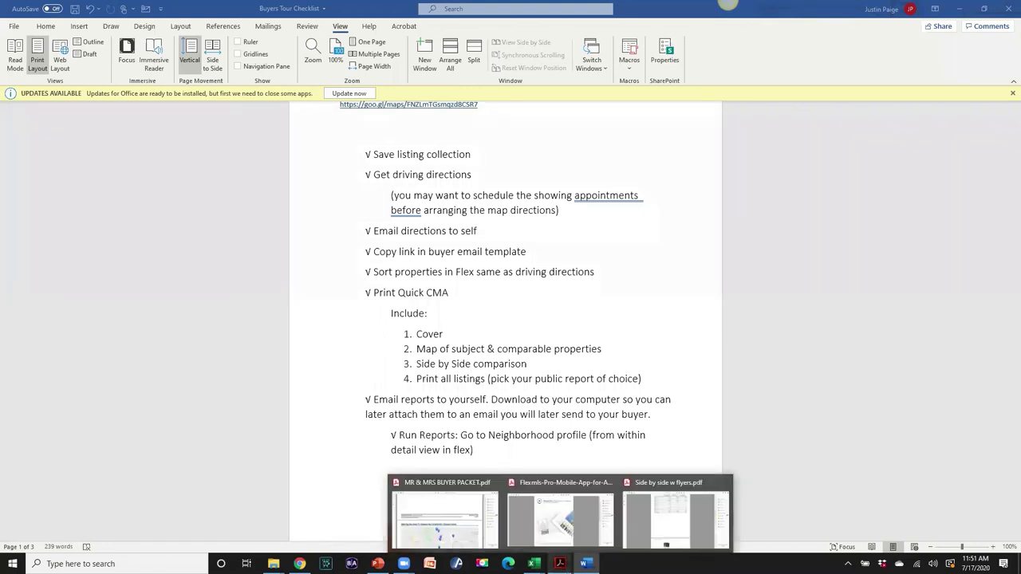
pyautogui.click(470, 533)
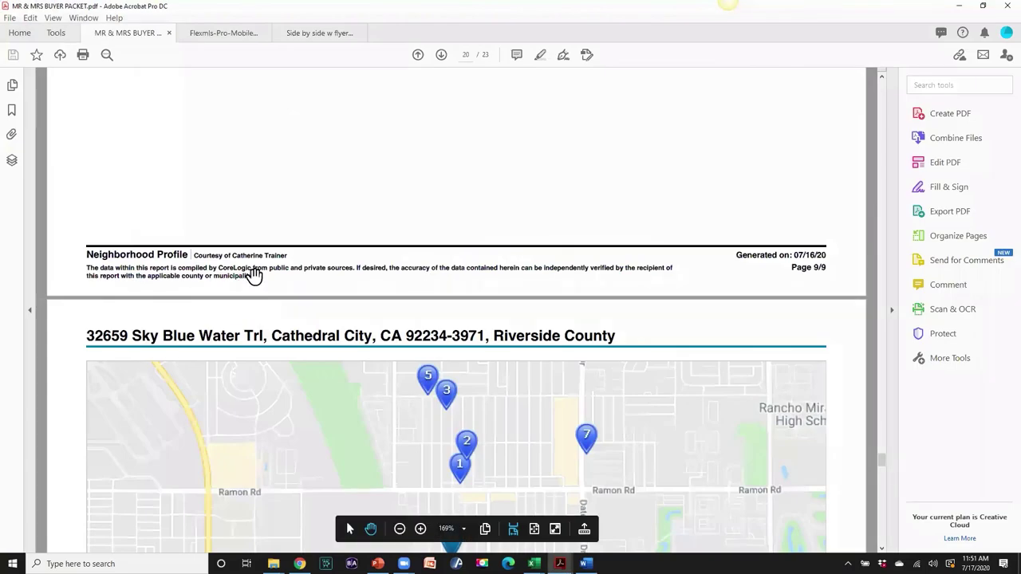
# - Check the buyer packet's Document Properties, go back one page, and minimize Acrobat
pyautogui.click(10, 17)
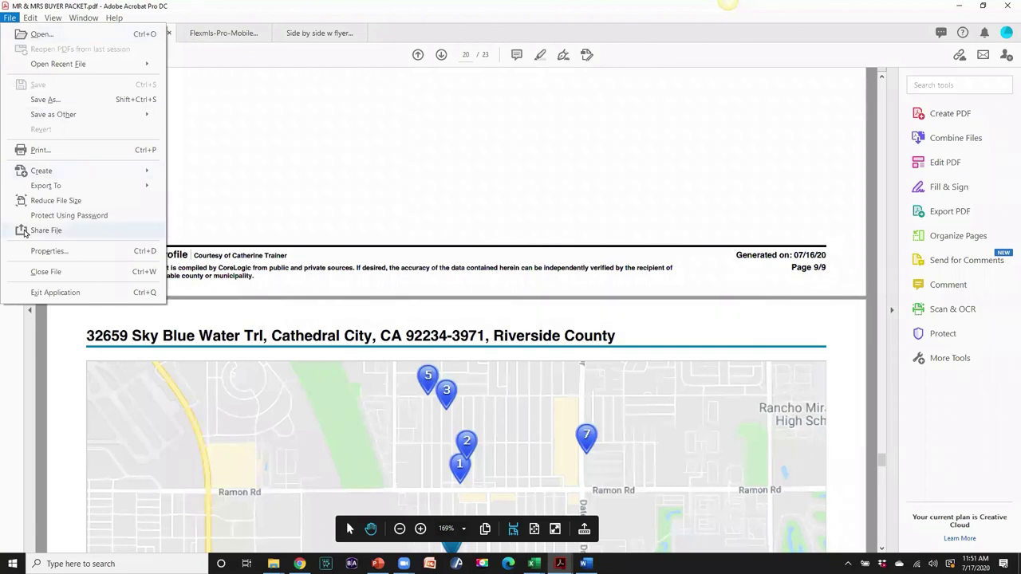
pyautogui.click(34, 251)
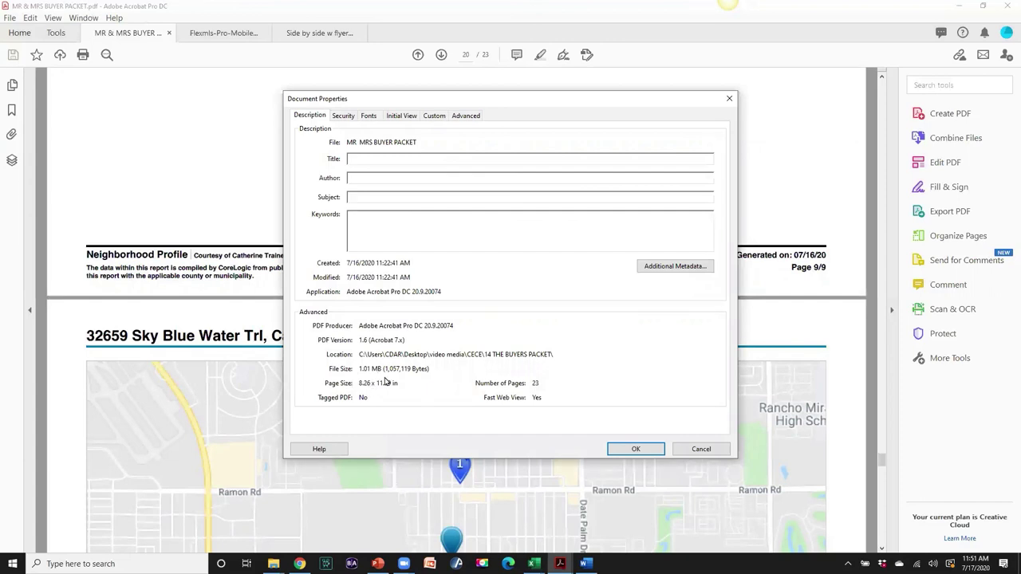
pyautogui.click(687, 450)
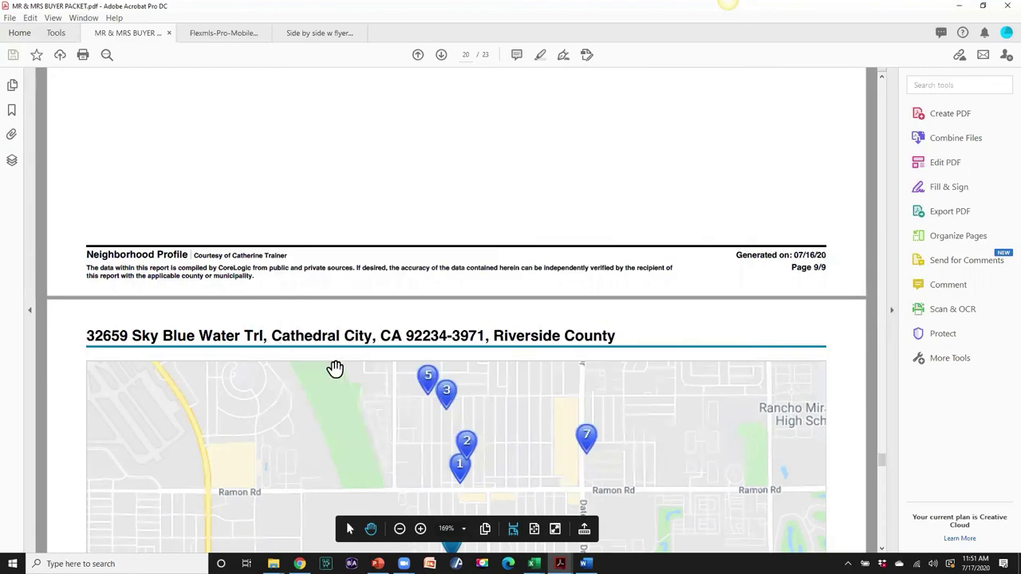
pyautogui.moveTo(335, 303); pyautogui.dragTo(335, 369)
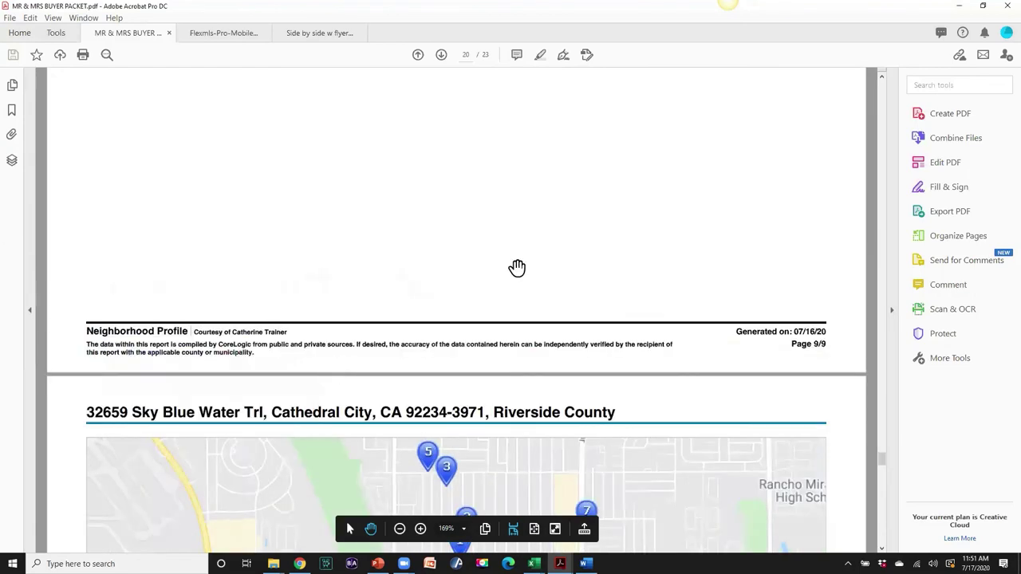
pyautogui.press('Left')
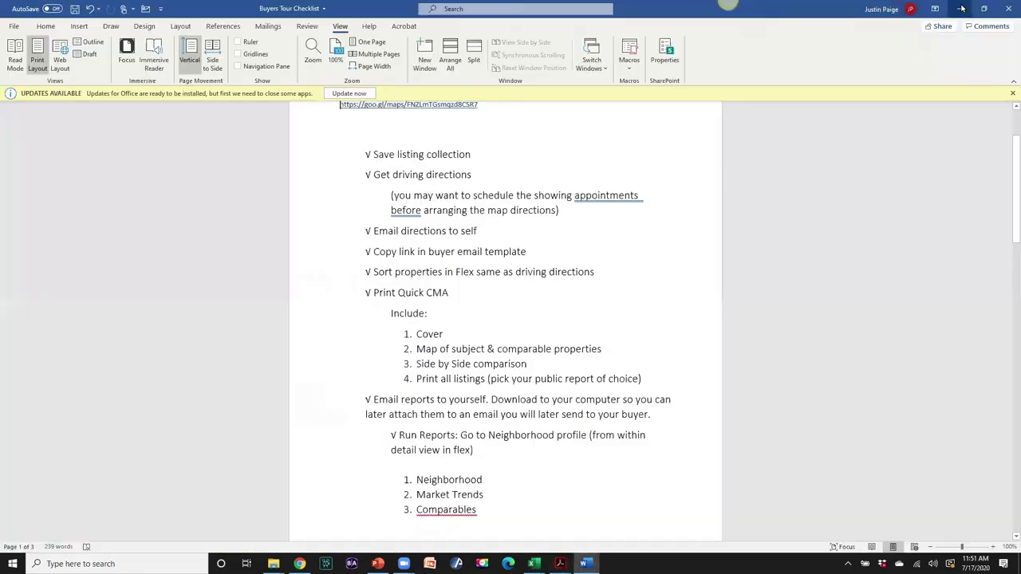
pyautogui.click(961, 6)
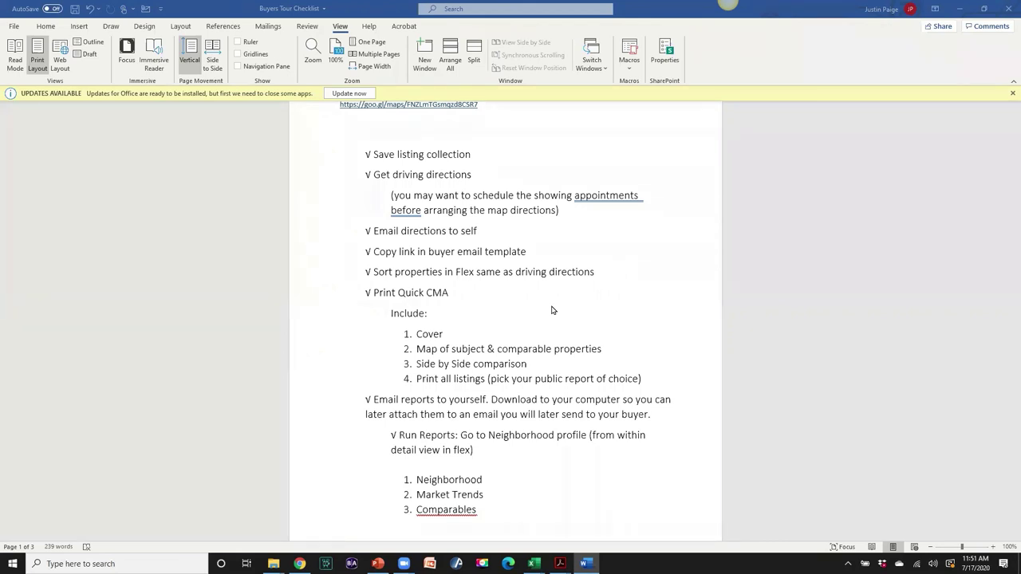
# - Scroll through the Buyers Tour Checklist pages in Word
pyautogui.scroll(1, 558, 327)
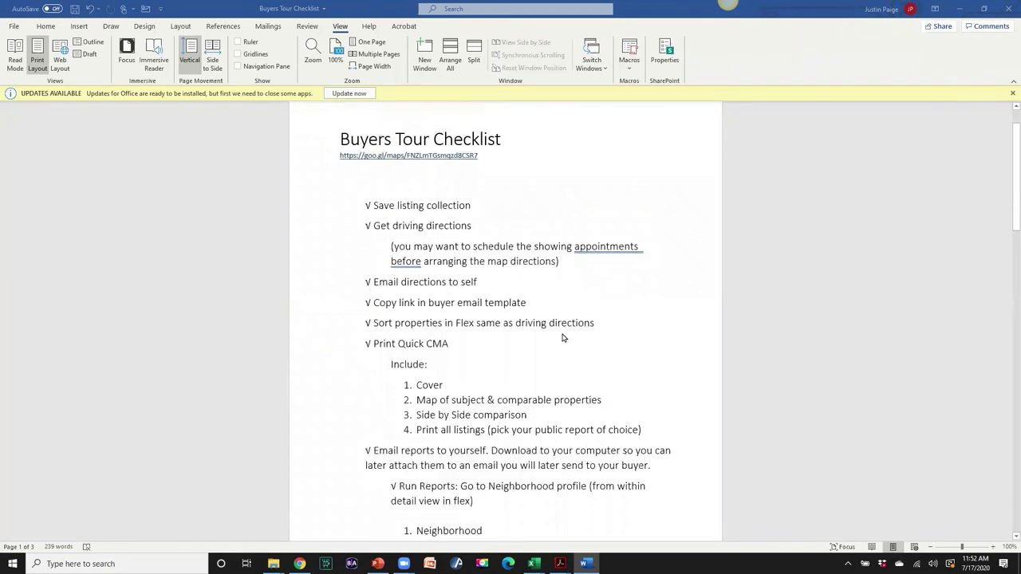
pyautogui.scroll(-10, 562, 338)
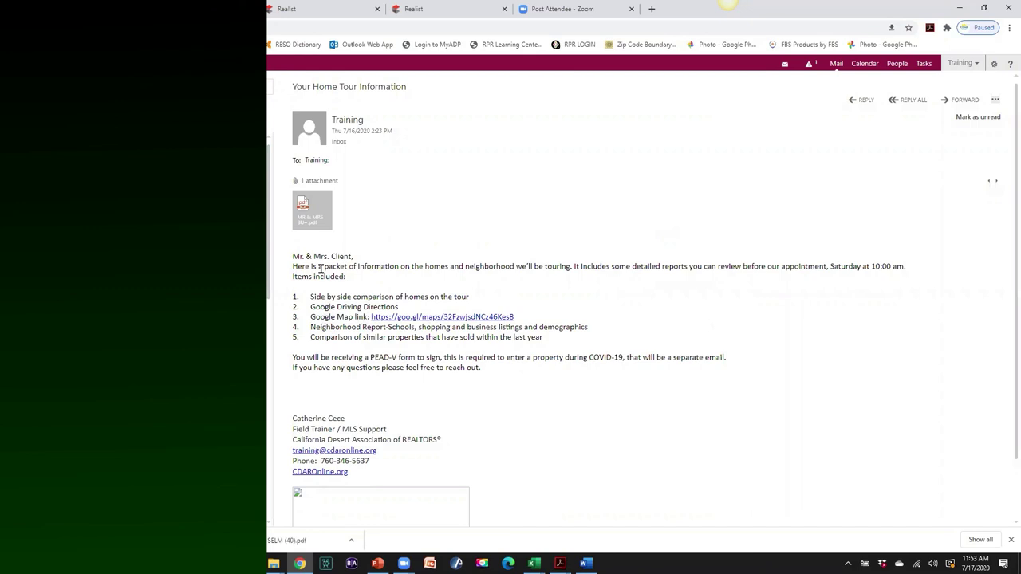
# - Copy the tour email body, greeting through closing line, into a blank Word document
pyautogui.moveTo(291, 257); pyautogui.dragTo(628, 384)
pyautogui.hotkey('ctrl', 'c')
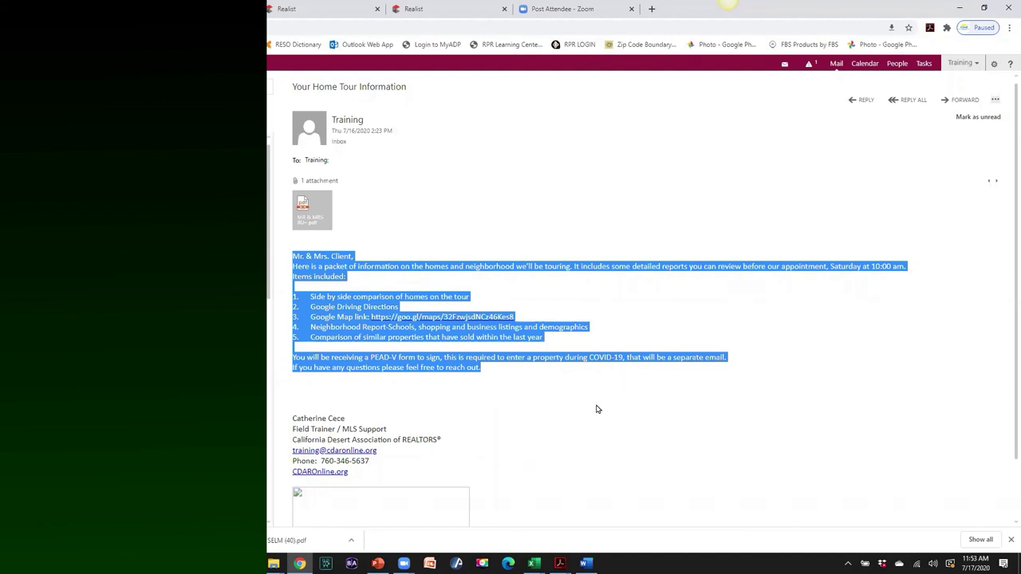
pyautogui.click(585, 563)
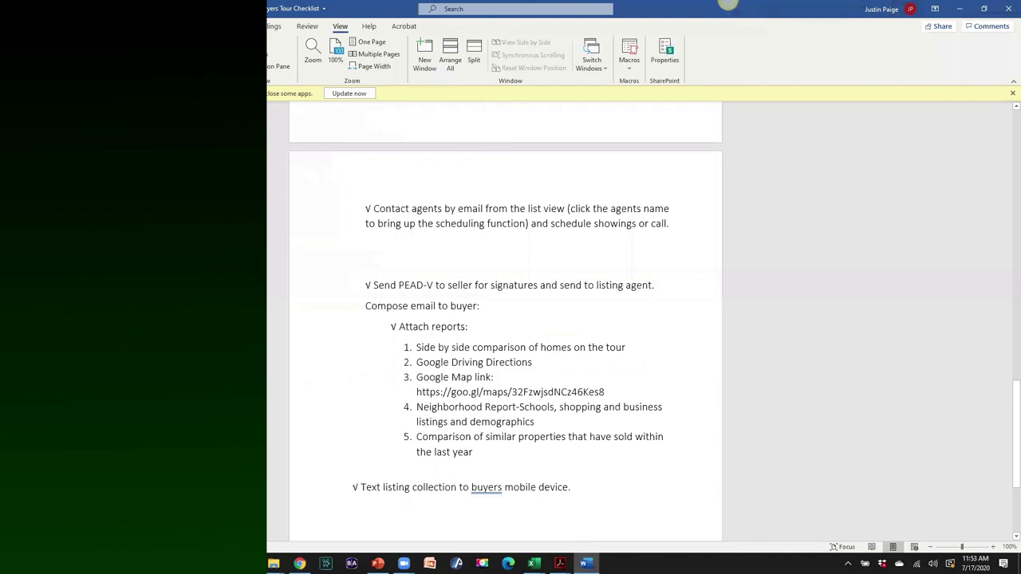
pyautogui.hotkey('ctrl', 'v')
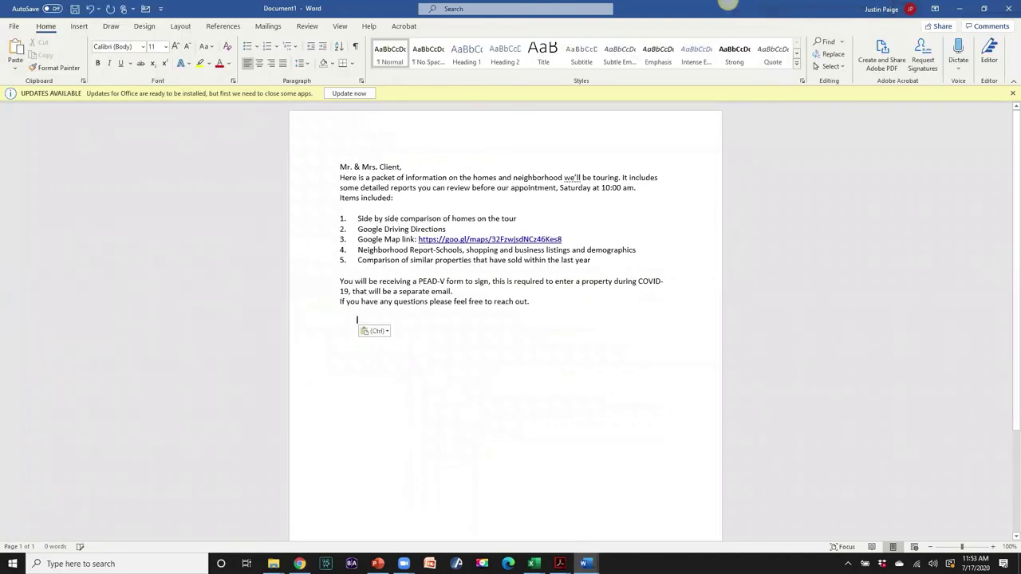
# - Save the document as 'Tour Email' in the 14 THE BUYERS PACKET folder
pyautogui.click(15, 27)
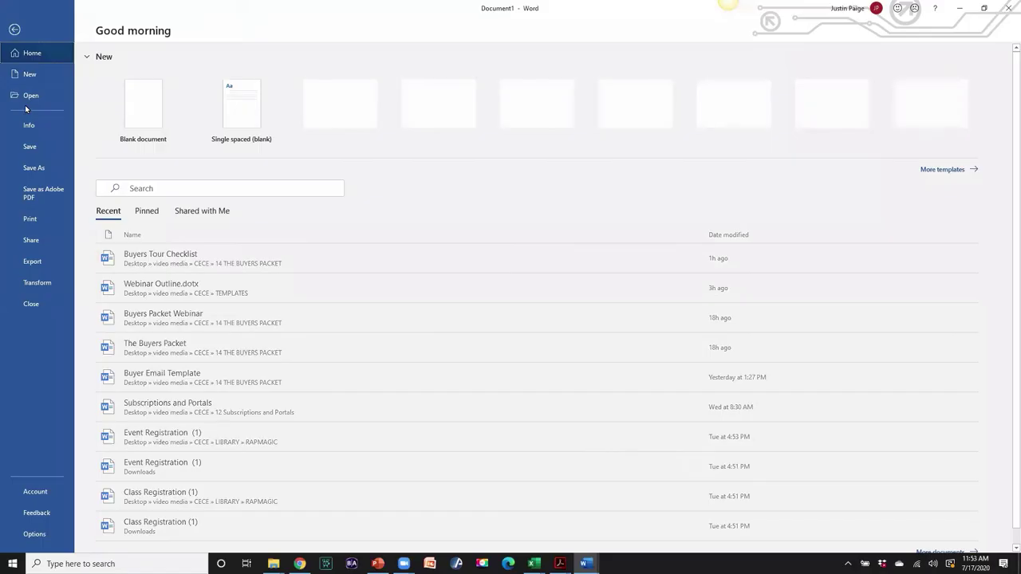
pyautogui.click(35, 167)
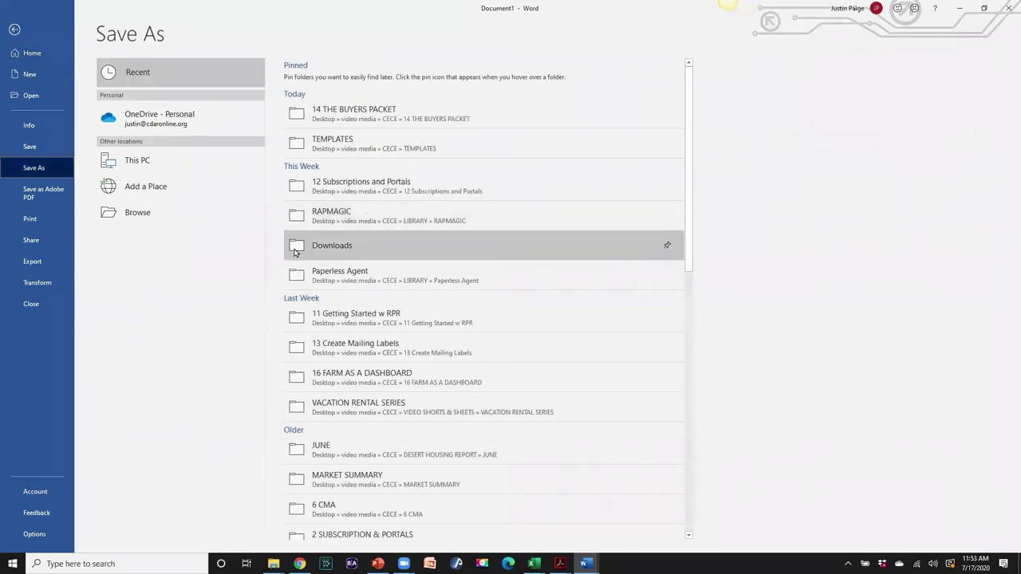
pyautogui.click(357, 114)
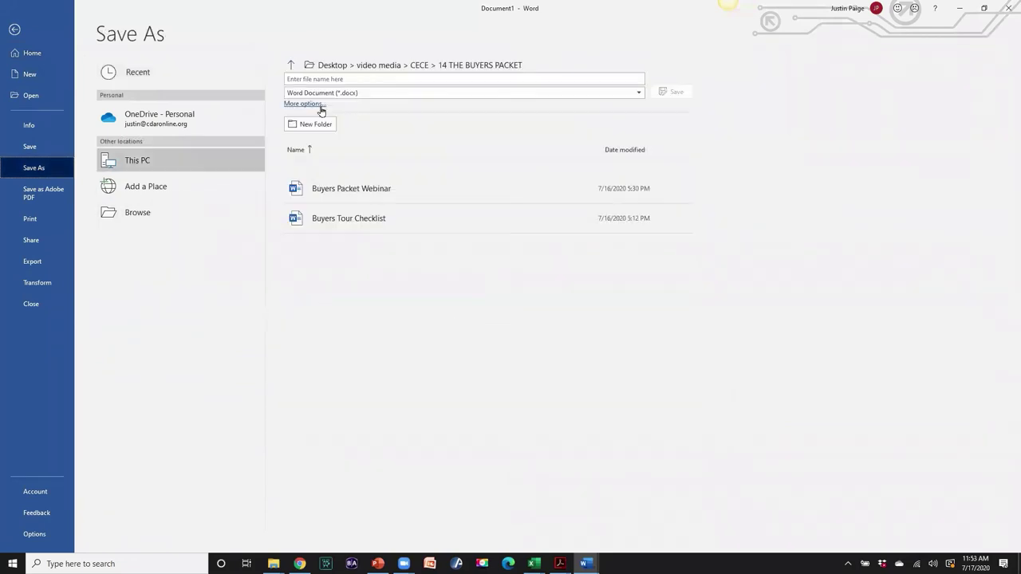
pyautogui.click(352, 78)
pyautogui.write('Tour Email')
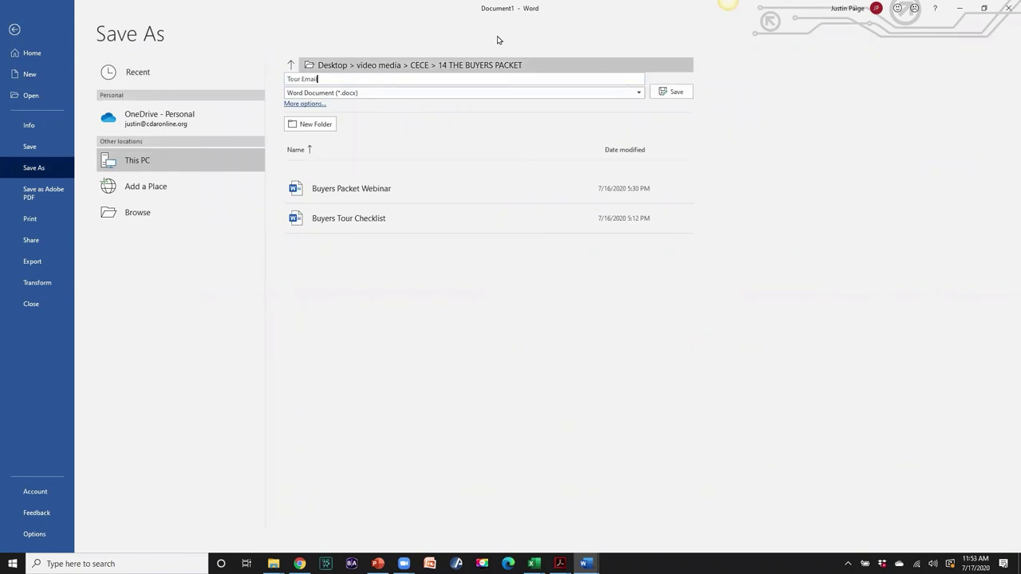
pyautogui.click(660, 92)
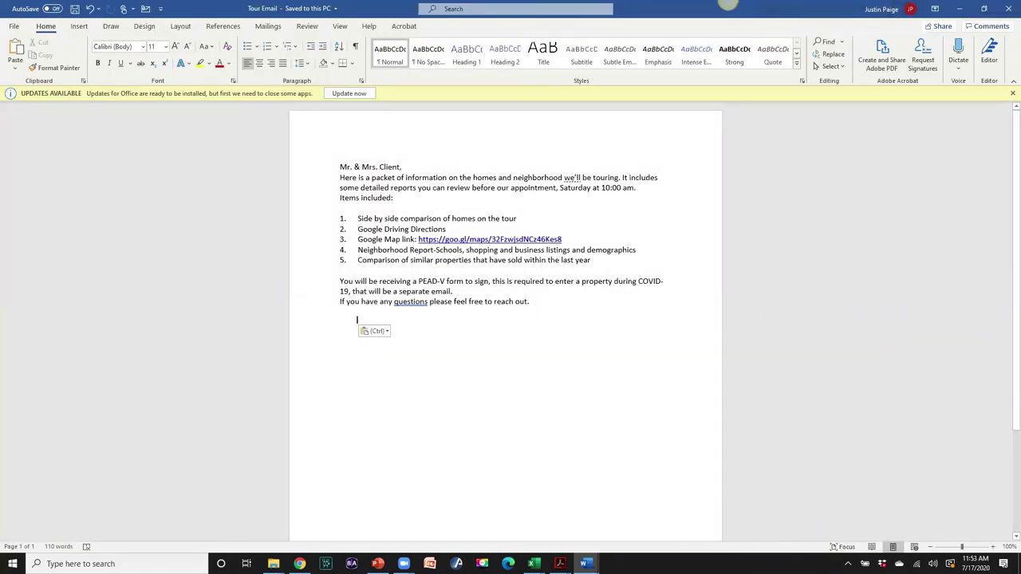
# - Copy the message text from 'Here is a packet' onward and return to the Outlook email
pyautogui.moveTo(339, 174); pyautogui.dragTo(570, 338)
pyautogui.hotkey('ctrl', 'c')
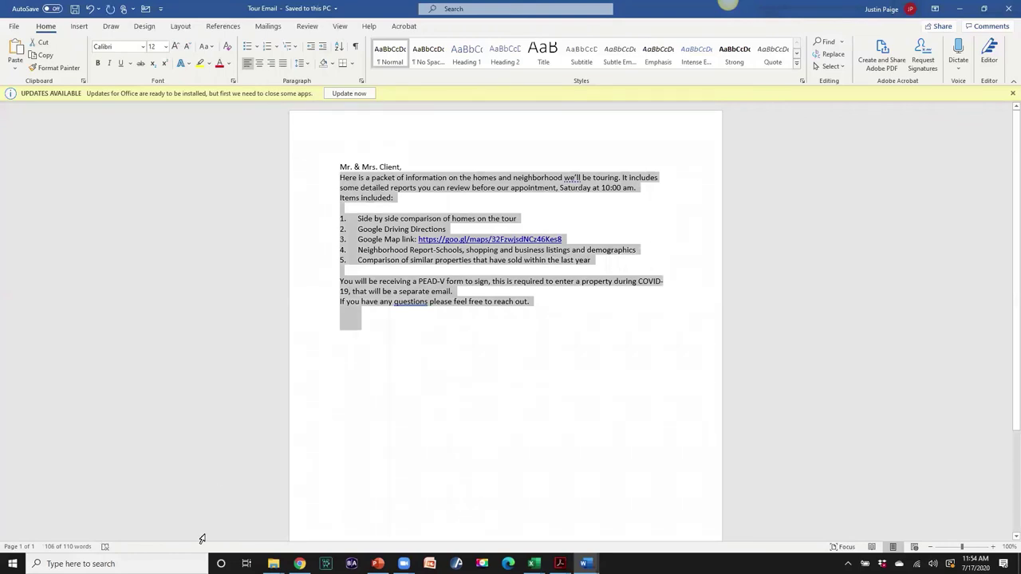
pyautogui.click(299, 563)
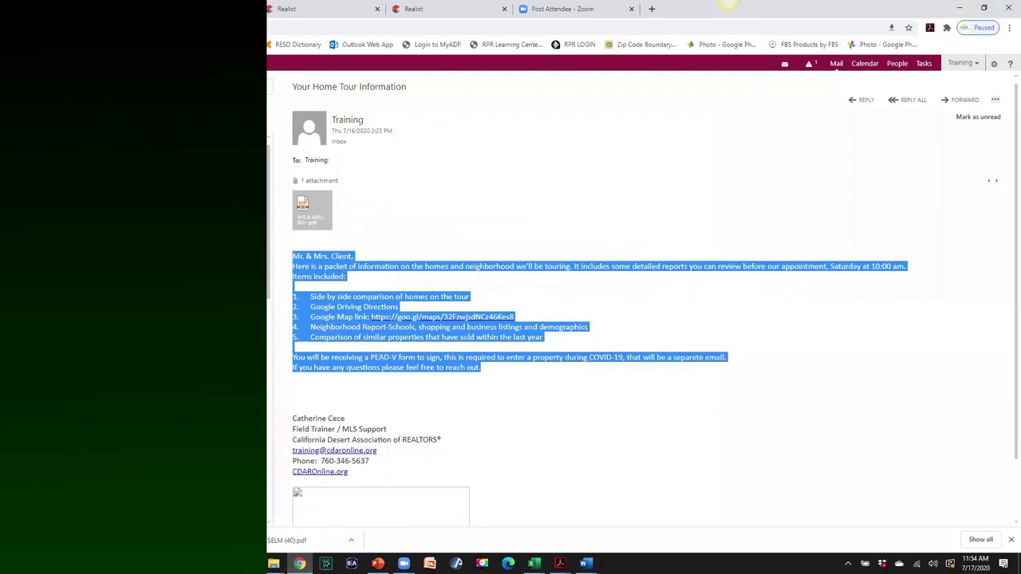
# - Start a new Outlook message and paste the tour text into its body
pyautogui.press('n')
pyautogui.click(305, 224)
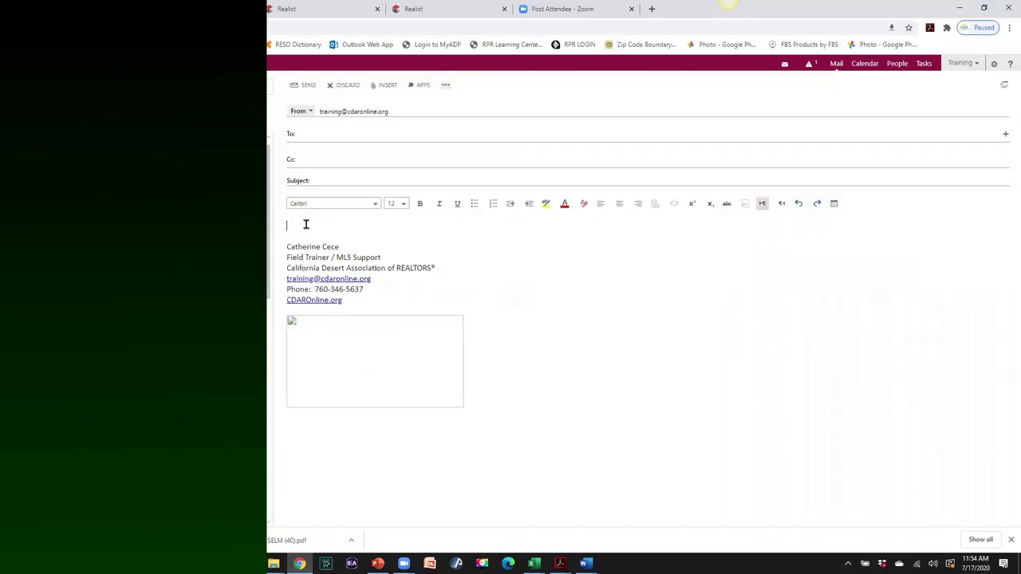
pyautogui.hotkey('ctrl', 'v')
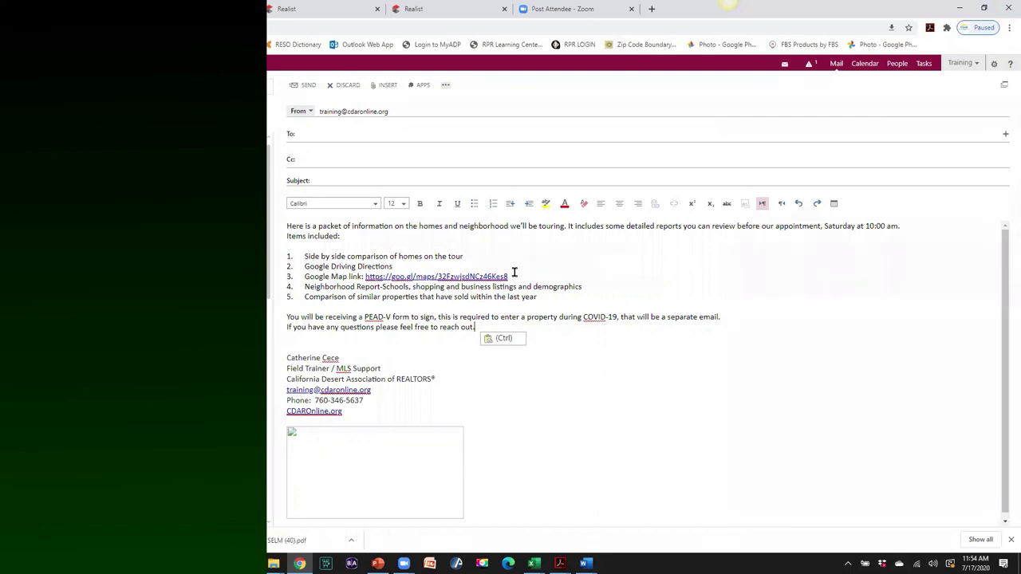
pyautogui.moveTo(509, 276); pyautogui.dragTo(363, 275)
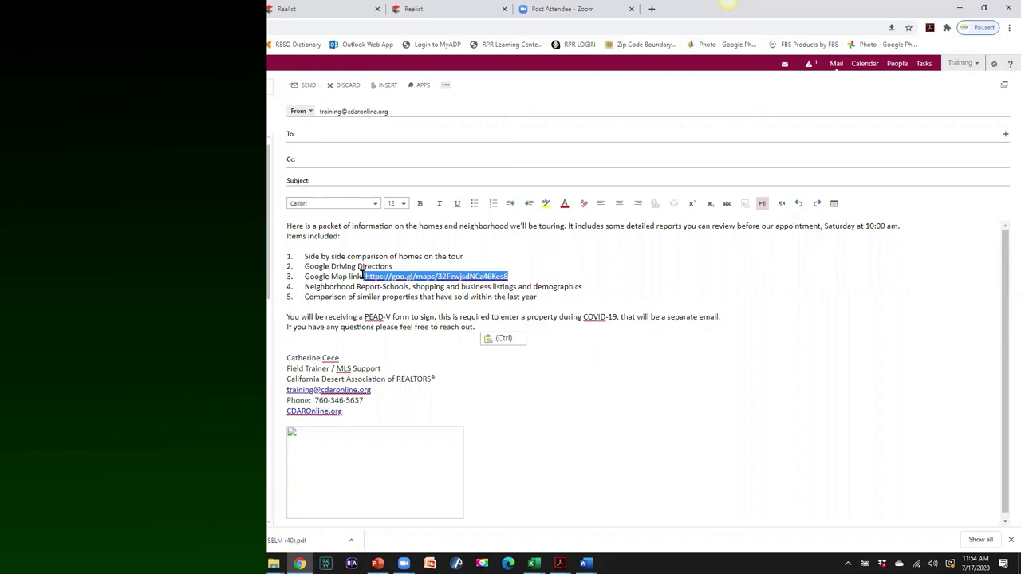
pyautogui.press('BackSpace')
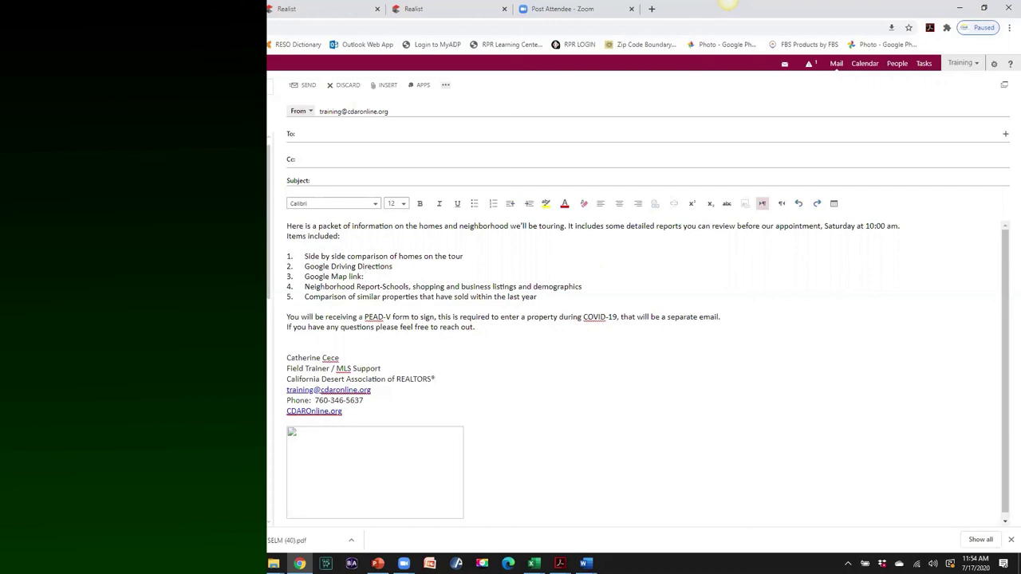
pyautogui.hotkey('alt', 'Tab')
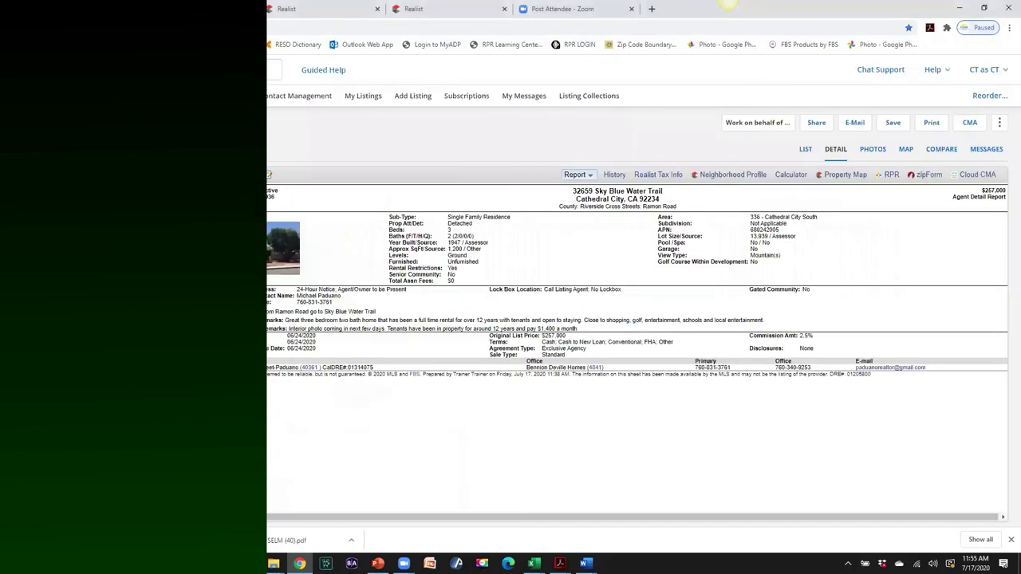
# - Launch Realist Tax Info from the Taxes section of the Flexmls Web menu
pyautogui.click(35, 96)
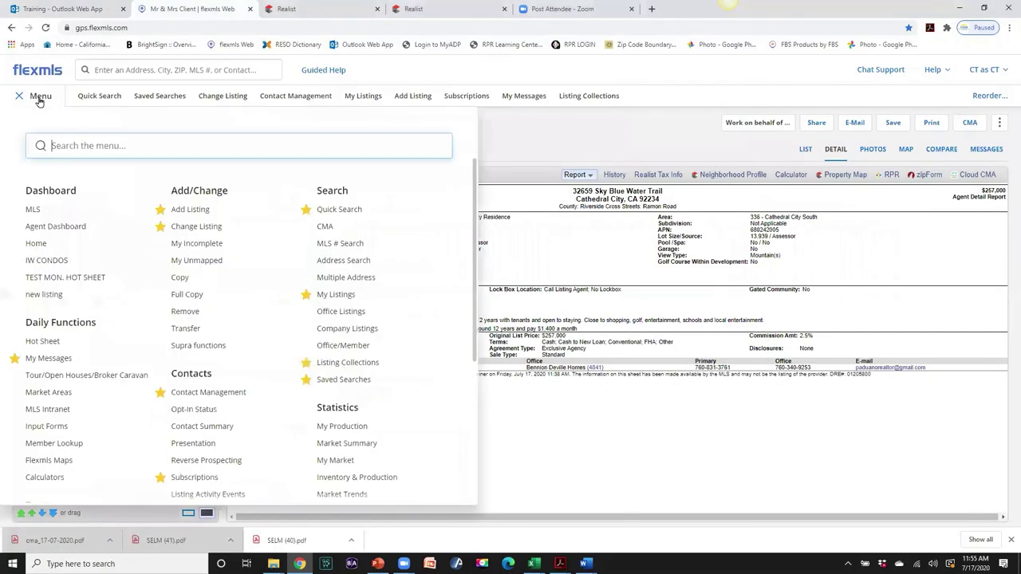
pyautogui.scroll(-3, 84, 327)
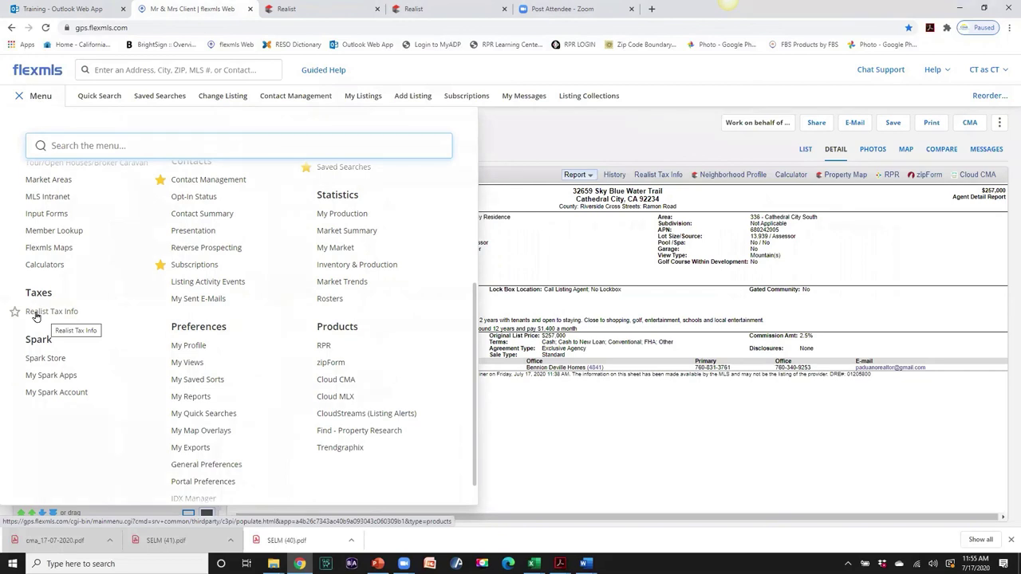
pyautogui.click(36, 313)
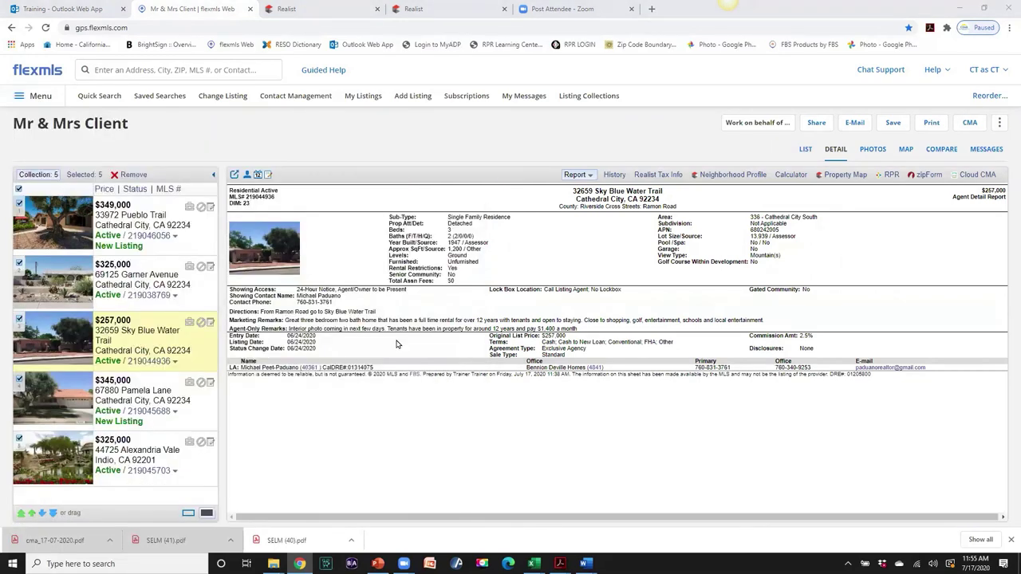